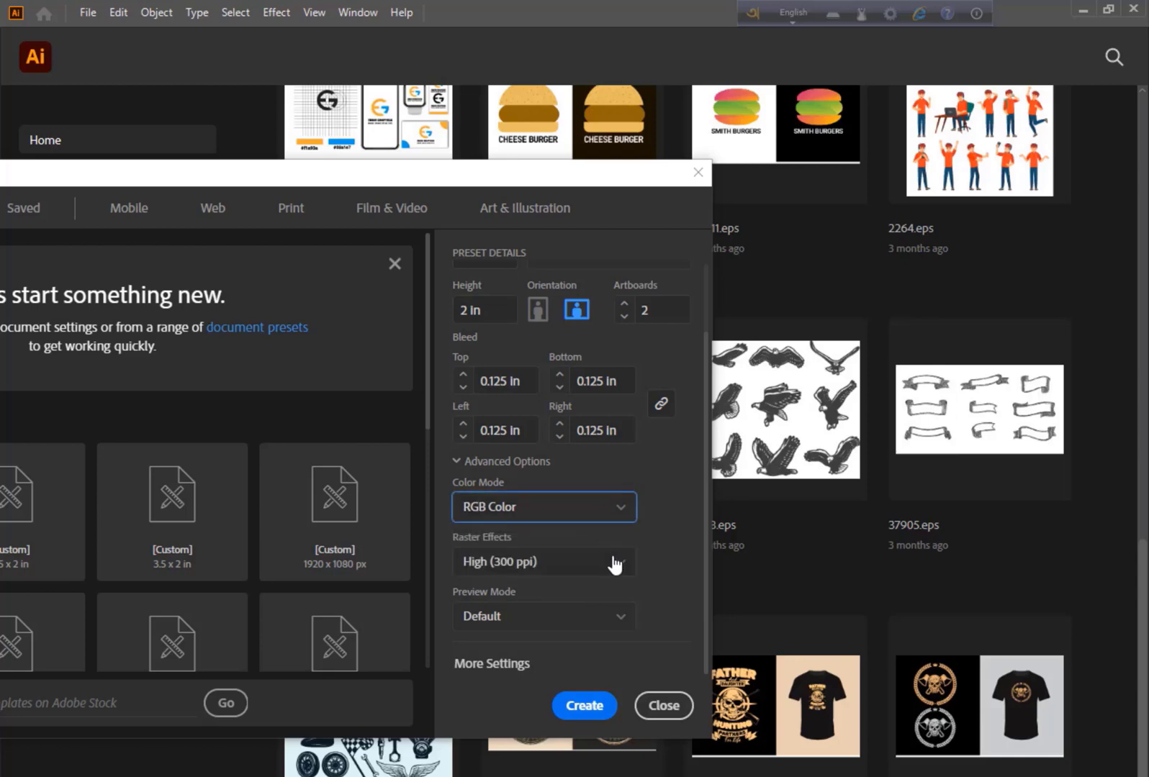
Step: Set the raster effects to Screen (72 ppi) and create the 3.5 x 2 in document with two artboards
{"action": "left_click", "coordinate": [612, 562]}
{"action": "left_click", "coordinate": [564, 655]}
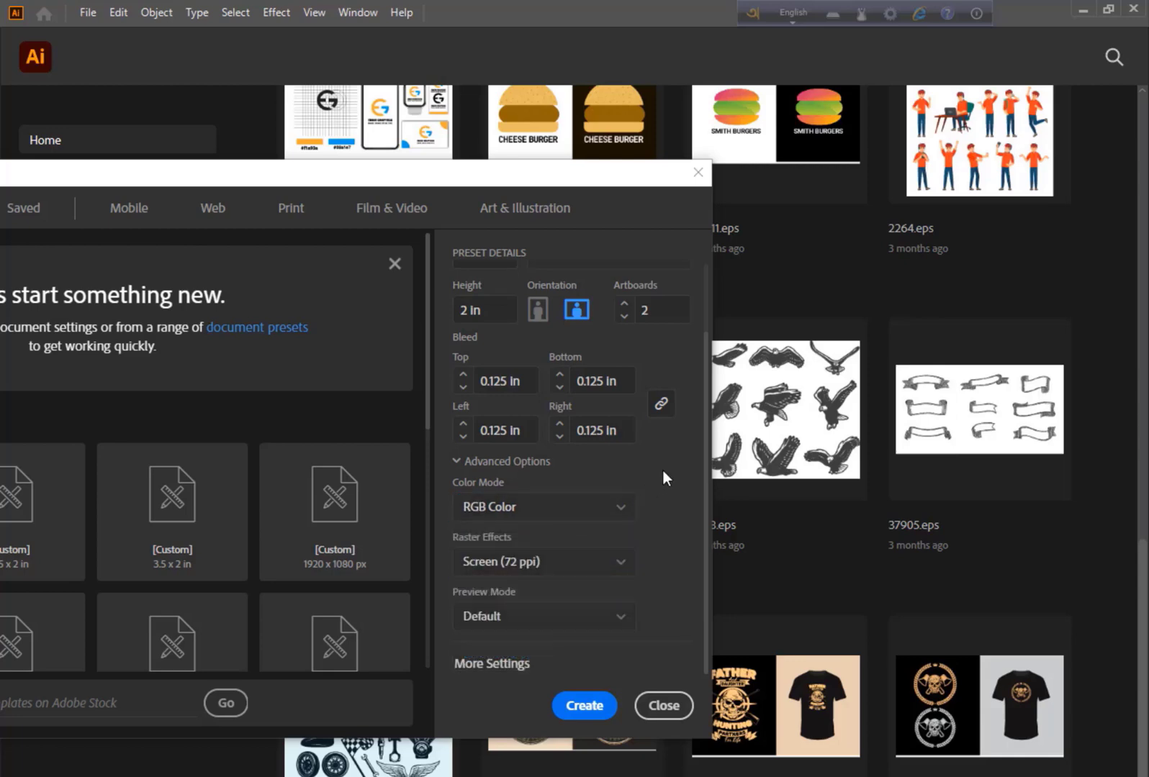
{"action": "scroll", "coordinate": [555, 480], "scroll_direction": "up", "scroll_amount": 2}
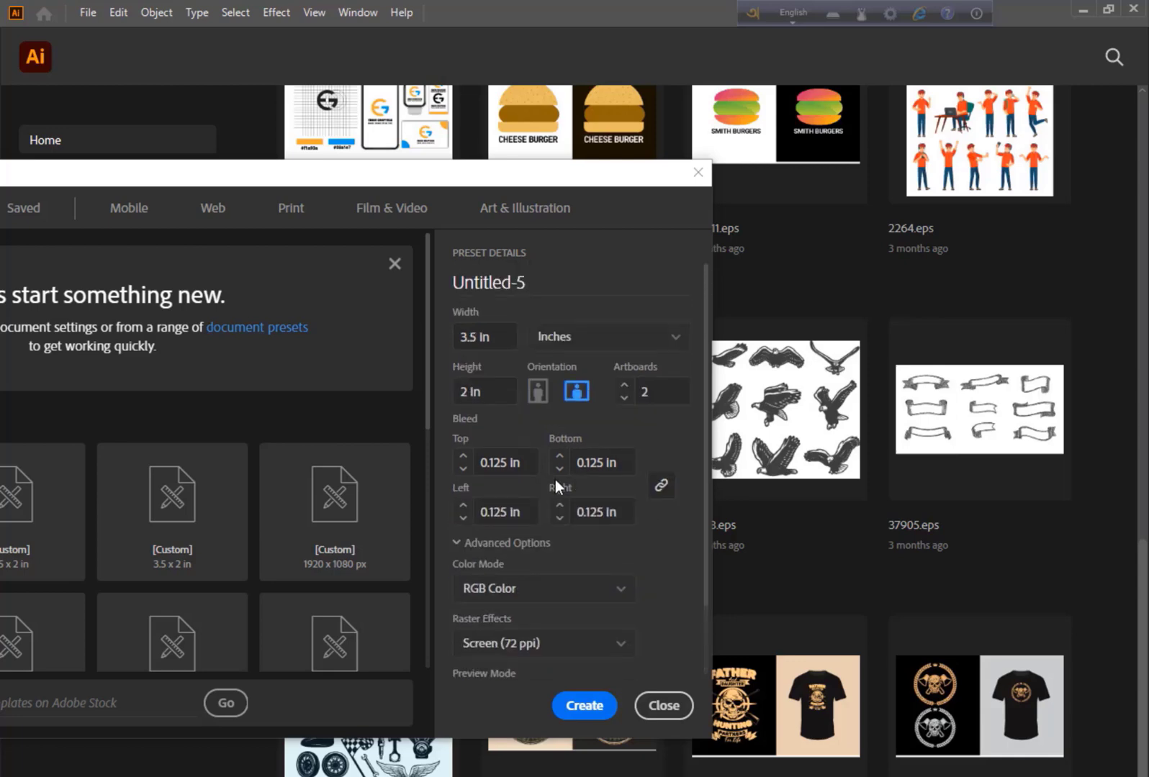
{"action": "left_click", "coordinate": [573, 707]}
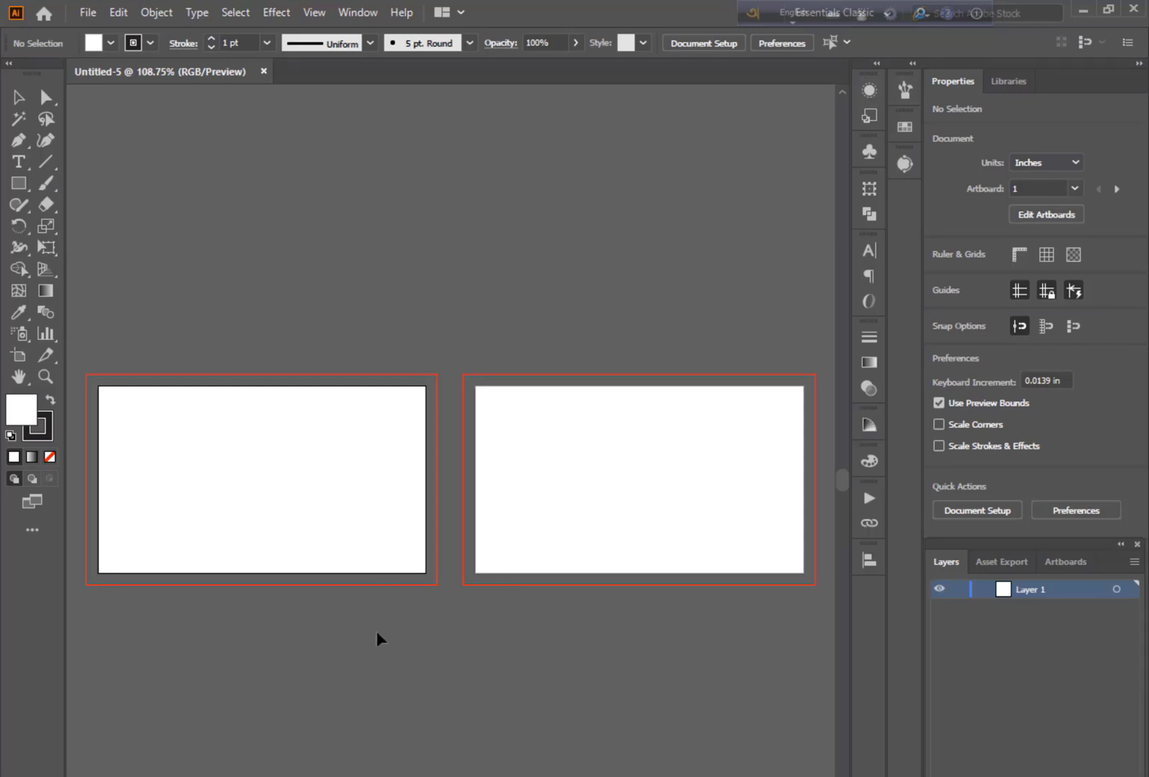
Step: Draw a white 3.75 x 2.25 in rectangle without a stroke, covering the first artboard out to its bleed edges
{"action": "key", "text": "ctrl+plus"}
{"action": "key", "text": "ctrl+plus"}
{"action": "left_click_drag", "start_coordinate": [314, 542], "coordinate": [605, 540]}
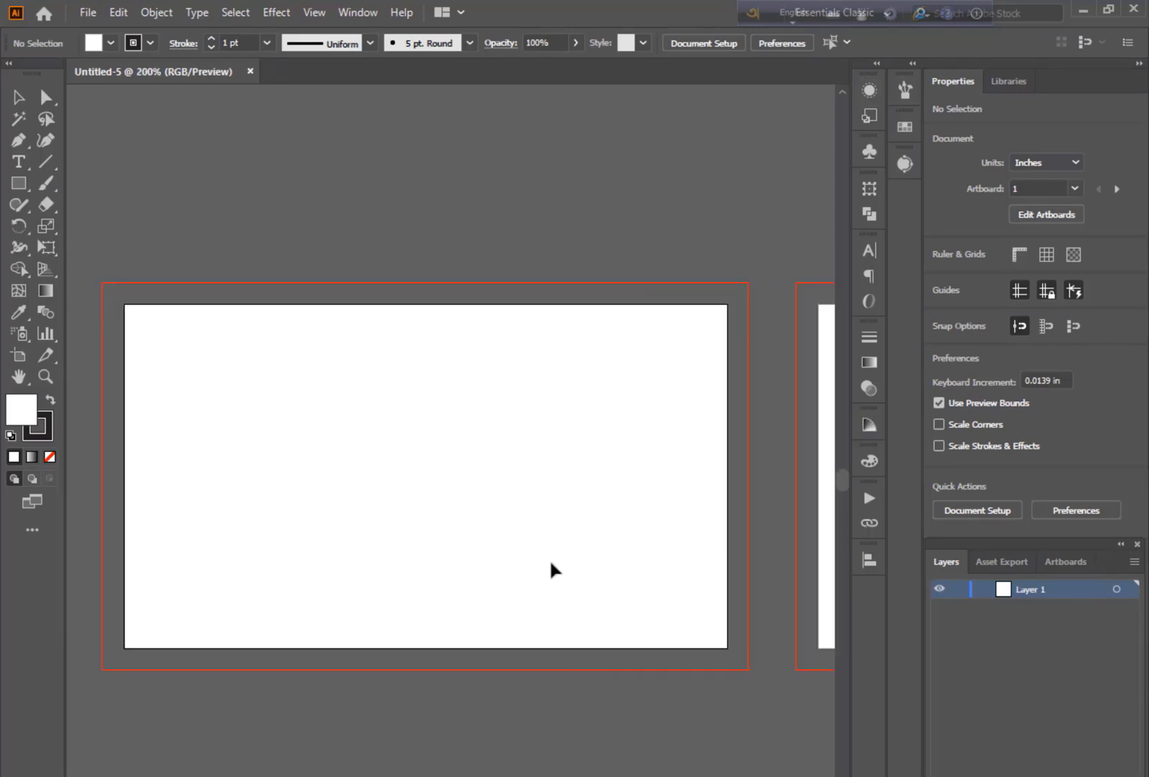
{"action": "left_click", "coordinate": [41, 439]}
{"action": "left_click", "coordinate": [50, 457]}
{"action": "left_click", "coordinate": [21, 401]}
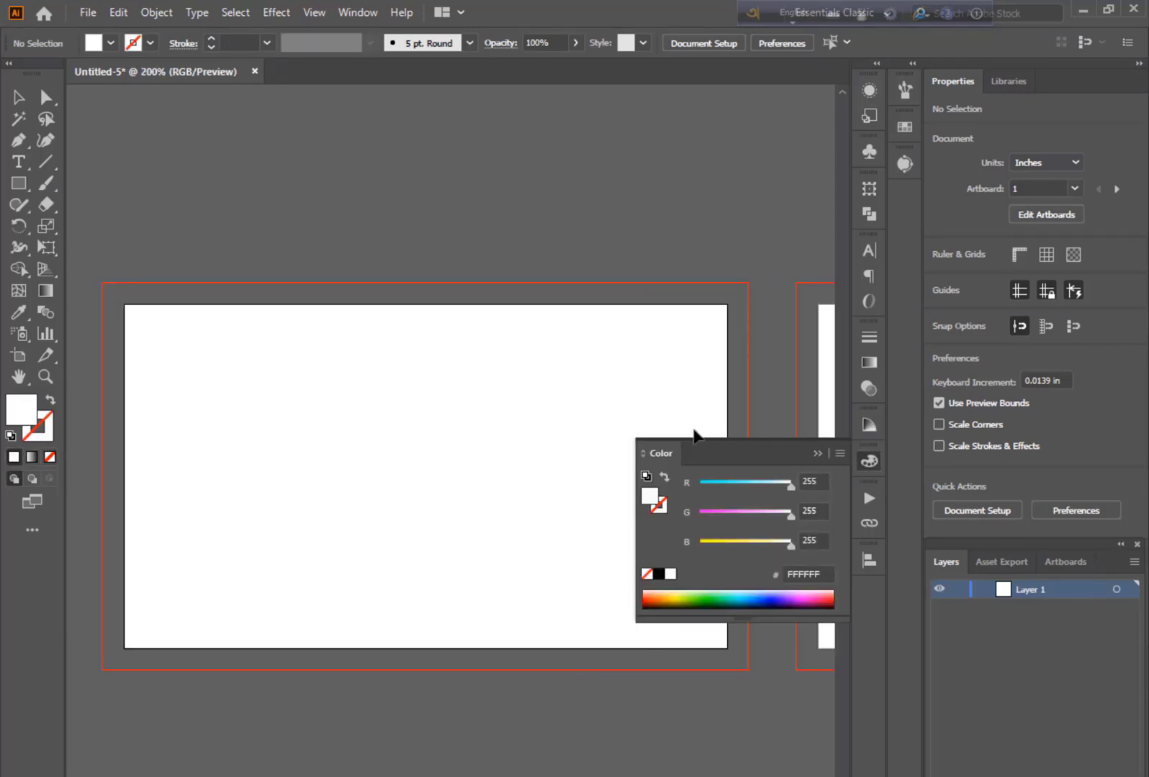
{"action": "left_click", "coordinate": [817, 455]}
{"action": "left_click", "coordinate": [19, 183]}
{"action": "left_click_drag", "start_coordinate": [103, 282], "coordinate": [749, 670]}
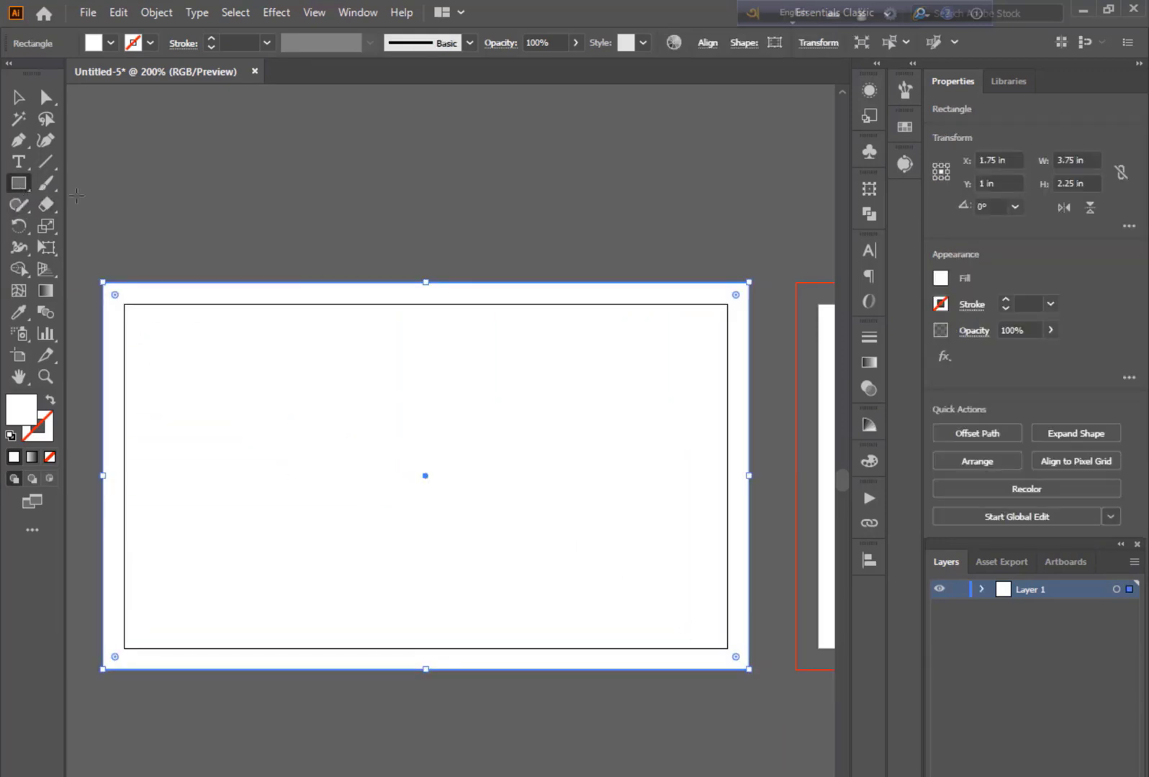
Step: Offset the background rectangle's path by -0.25 in with miter joins
{"action": "key", "text": "v"}
{"action": "left_click", "coordinate": [238, 182]}
{"action": "left_click", "coordinate": [241, 313]}
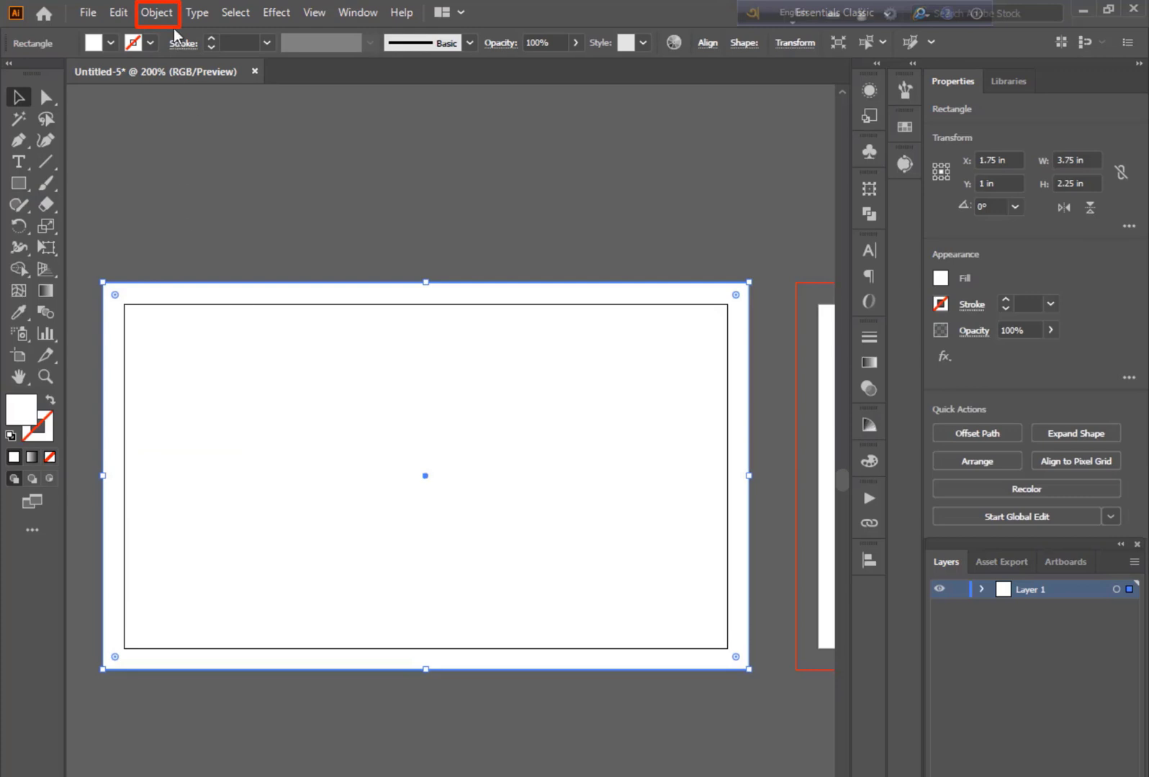
{"action": "left_click", "coordinate": [156, 13]}
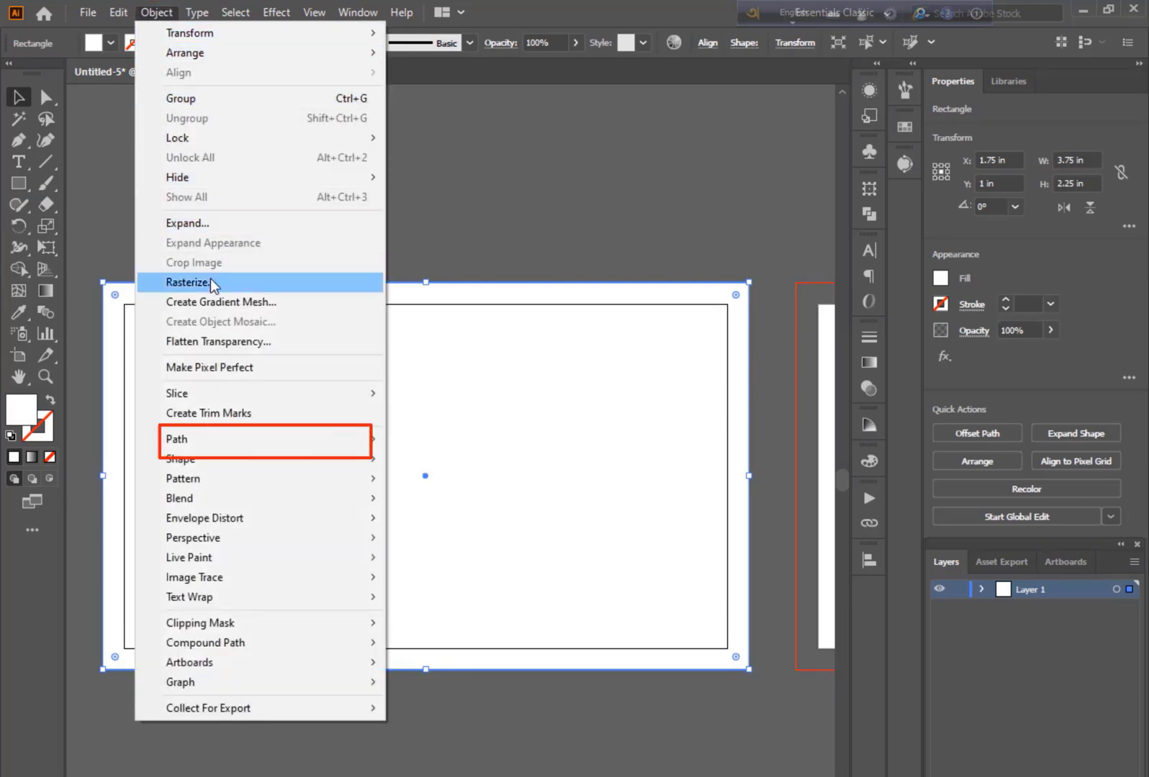
{"action": "mouse_move", "coordinate": [218, 438]}
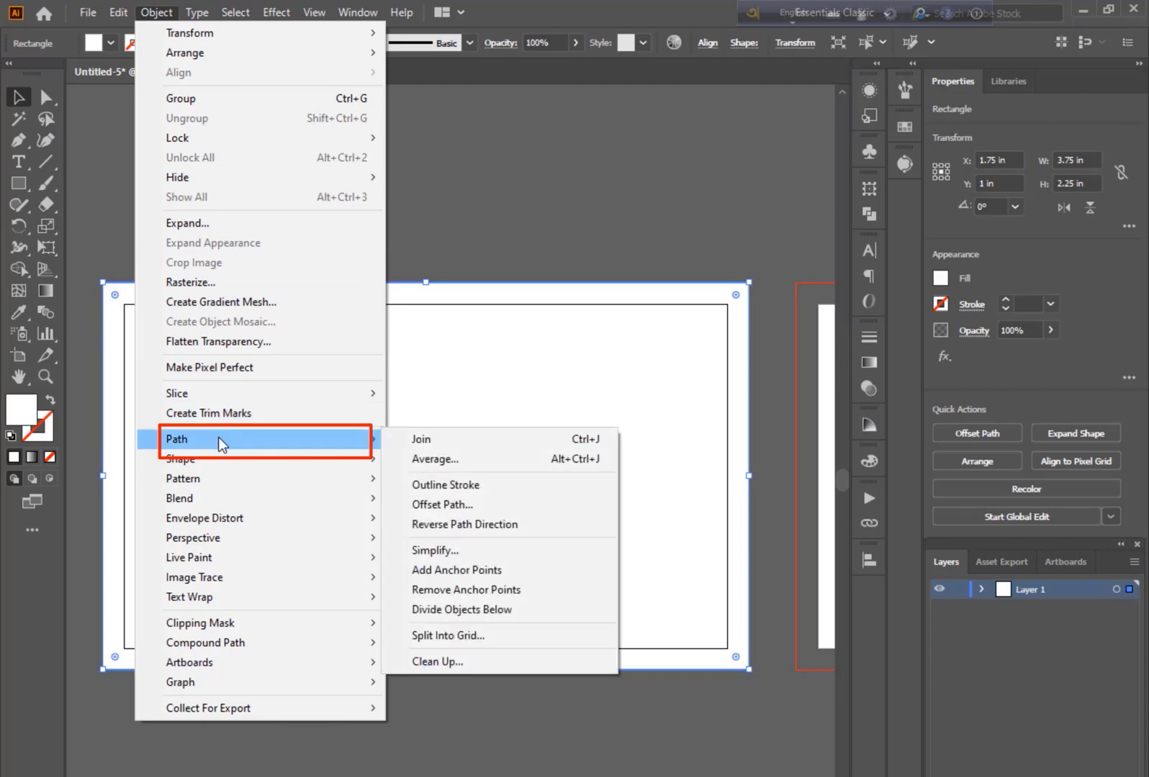
{"action": "left_click", "coordinate": [442, 505]}
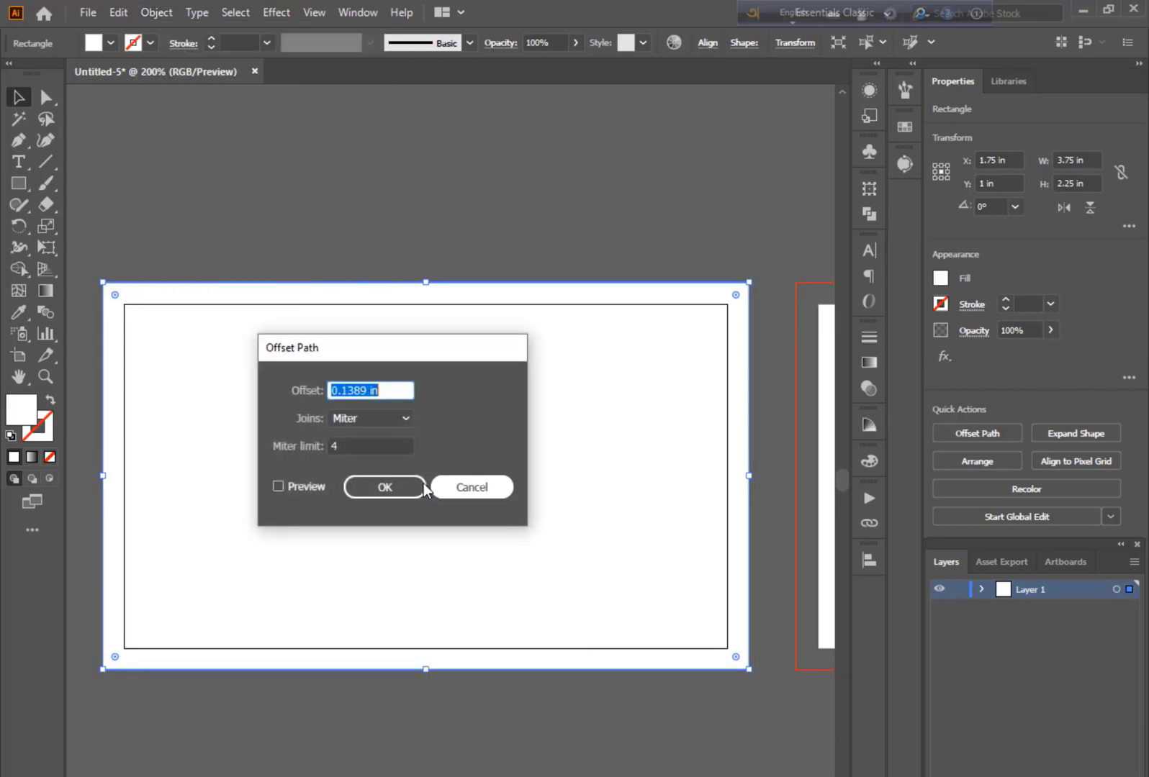
{"action": "left_click", "coordinate": [302, 488]}
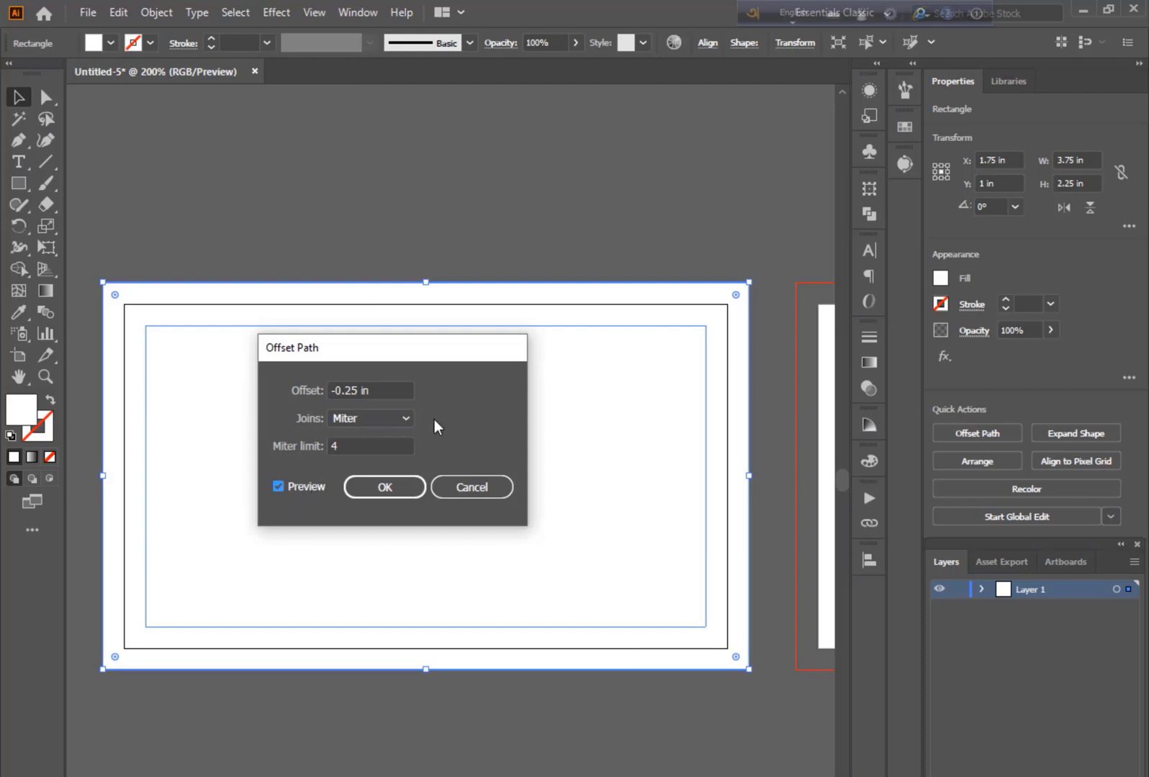
{"action": "left_click", "coordinate": [392, 390]}
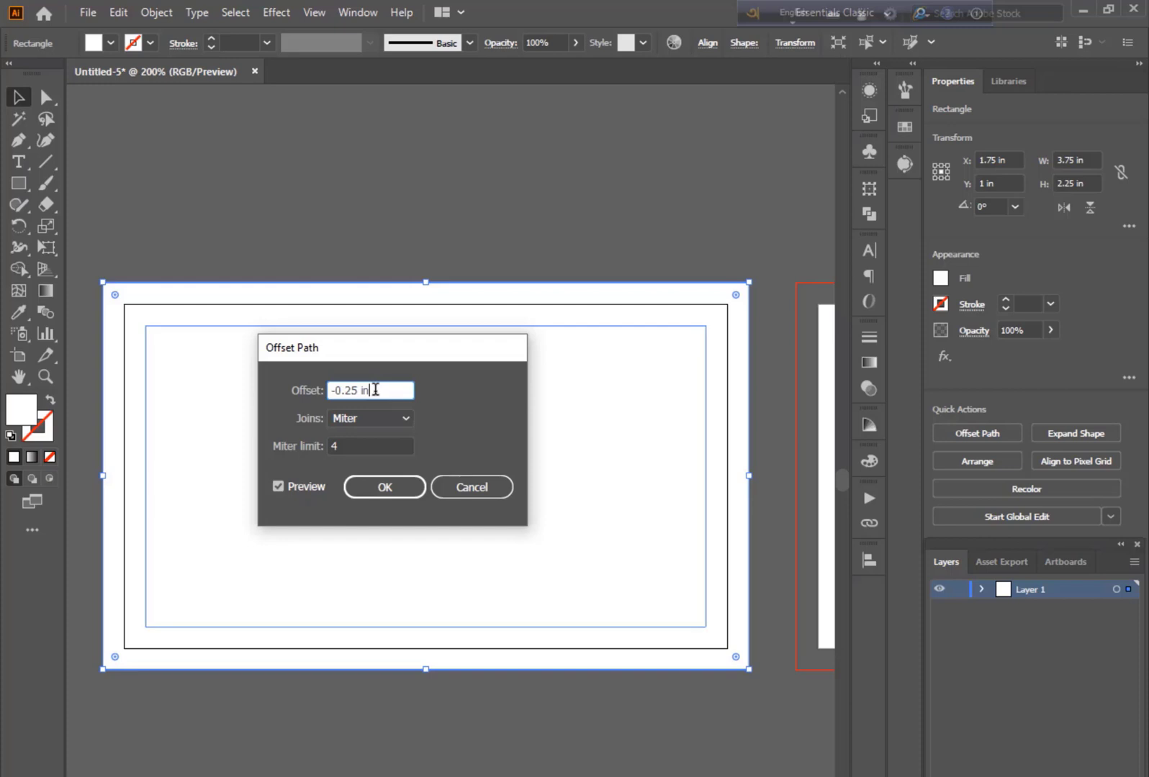
{"action": "left_click", "coordinate": [368, 486]}
Step: Turn the inner offset rectangle into a guide and copy the background with its guide onto the second artboard
{"action": "right_click", "coordinate": [285, 385]}
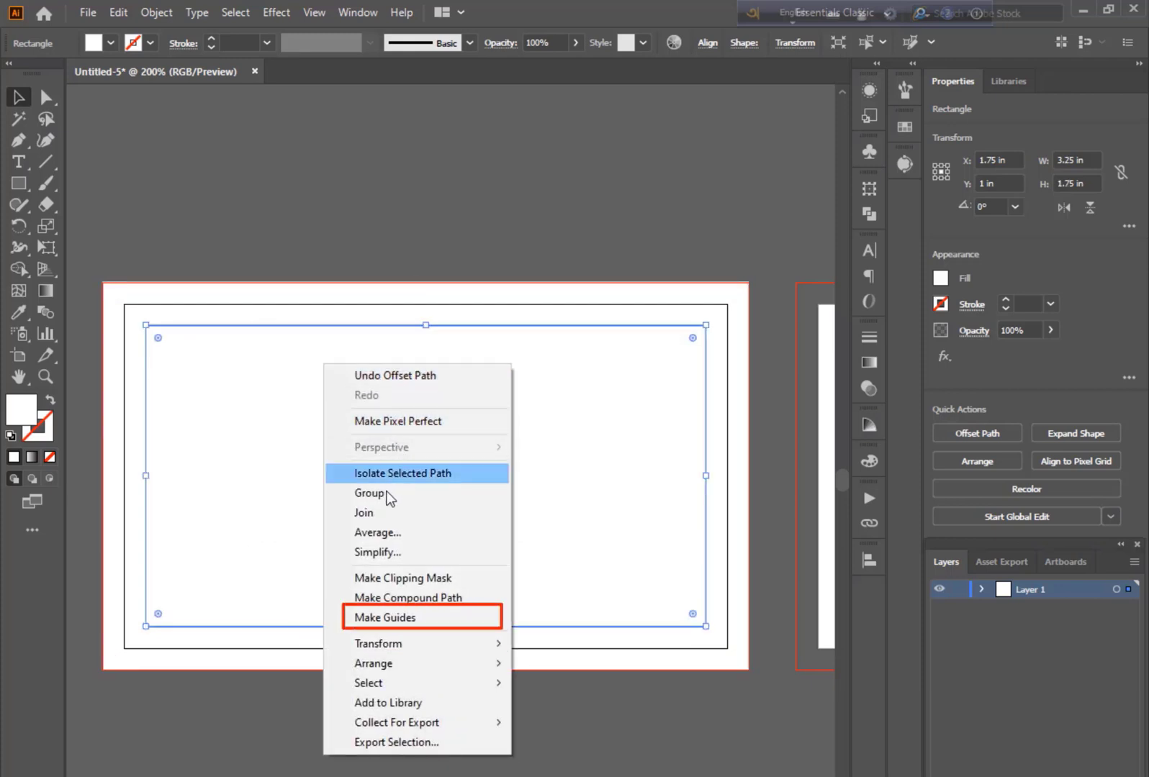
{"action": "left_click", "coordinate": [434, 619]}
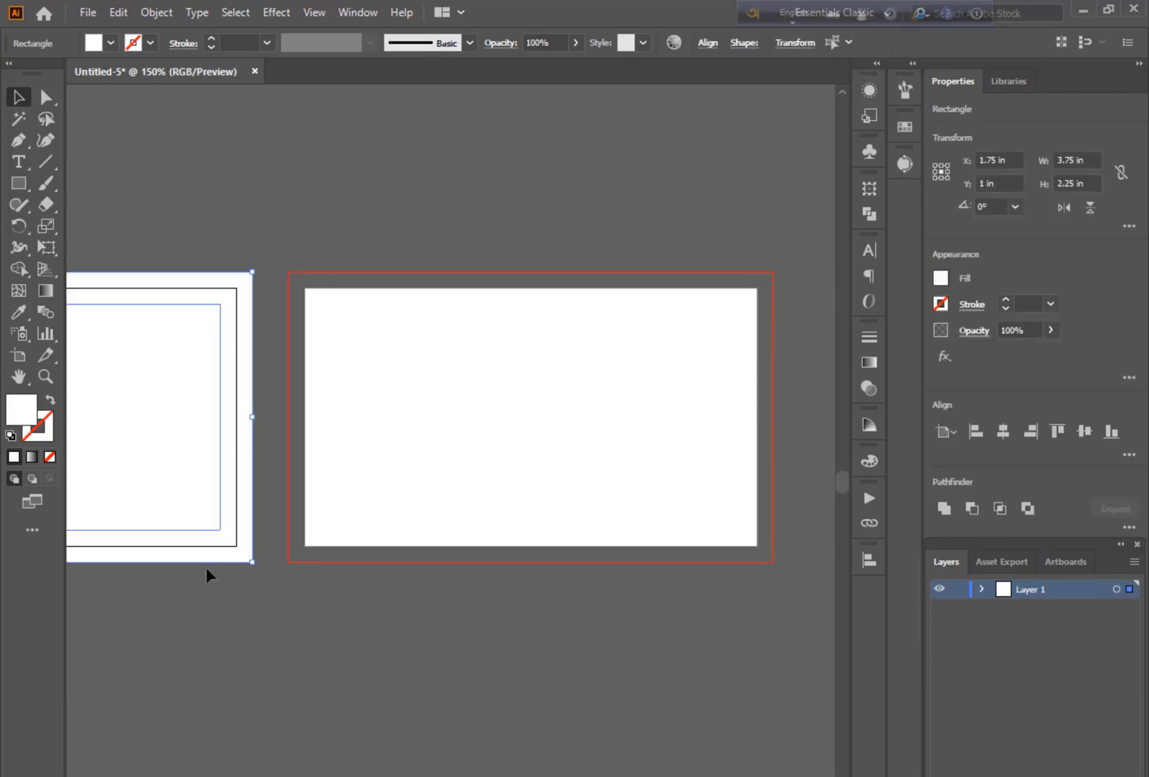
{"action": "scroll", "coordinate": [205, 567], "scroll_direction": "down", "scroll_amount": 1}
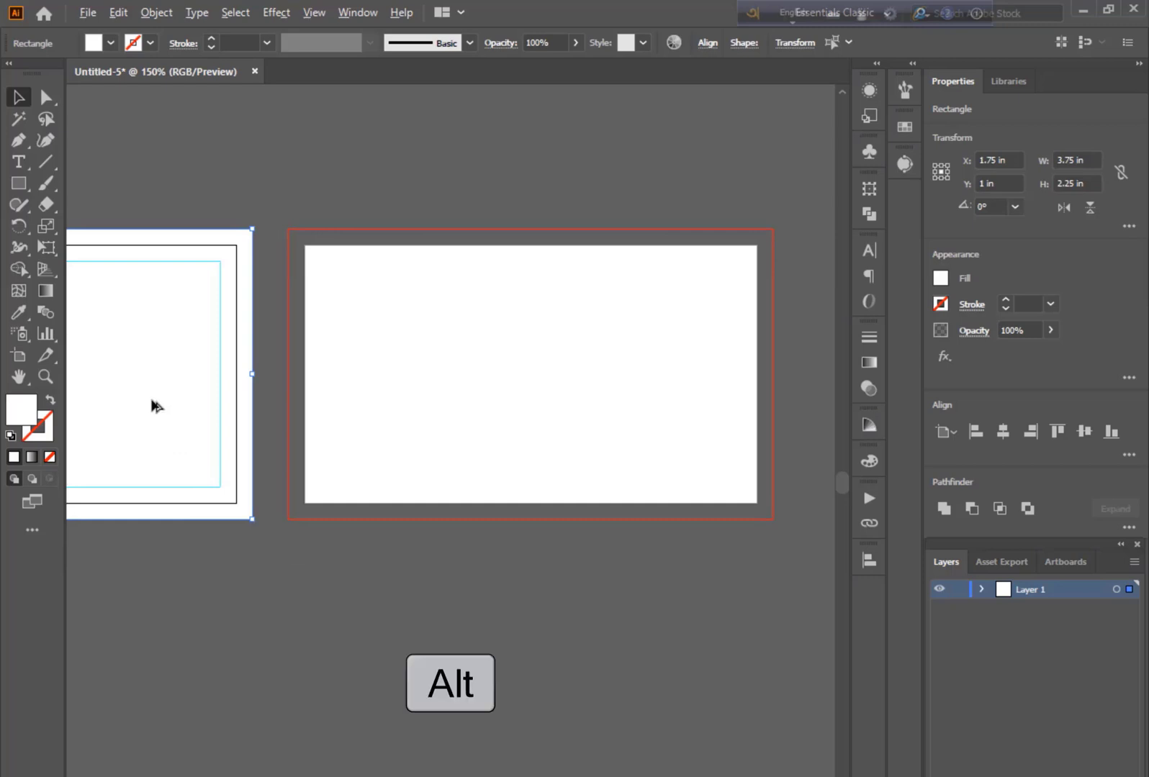
{"action": "left_click_drag", "start_coordinate": [149, 397], "coordinate": [670, 396]}
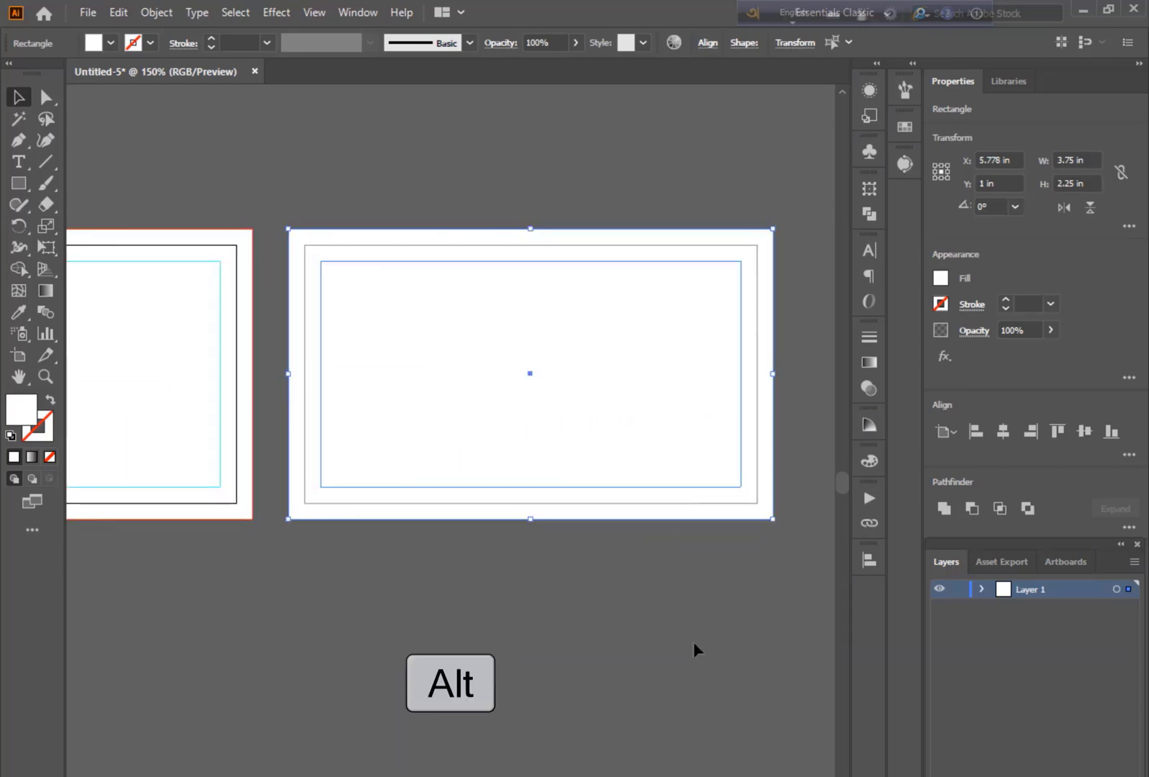
{"action": "left_click", "coordinate": [455, 582]}
Step: Open the Web Icons symbol library and enlarge its panel to show most of the symbols
{"action": "left_click_drag", "start_coordinate": [455, 581], "coordinate": [682, 607]}
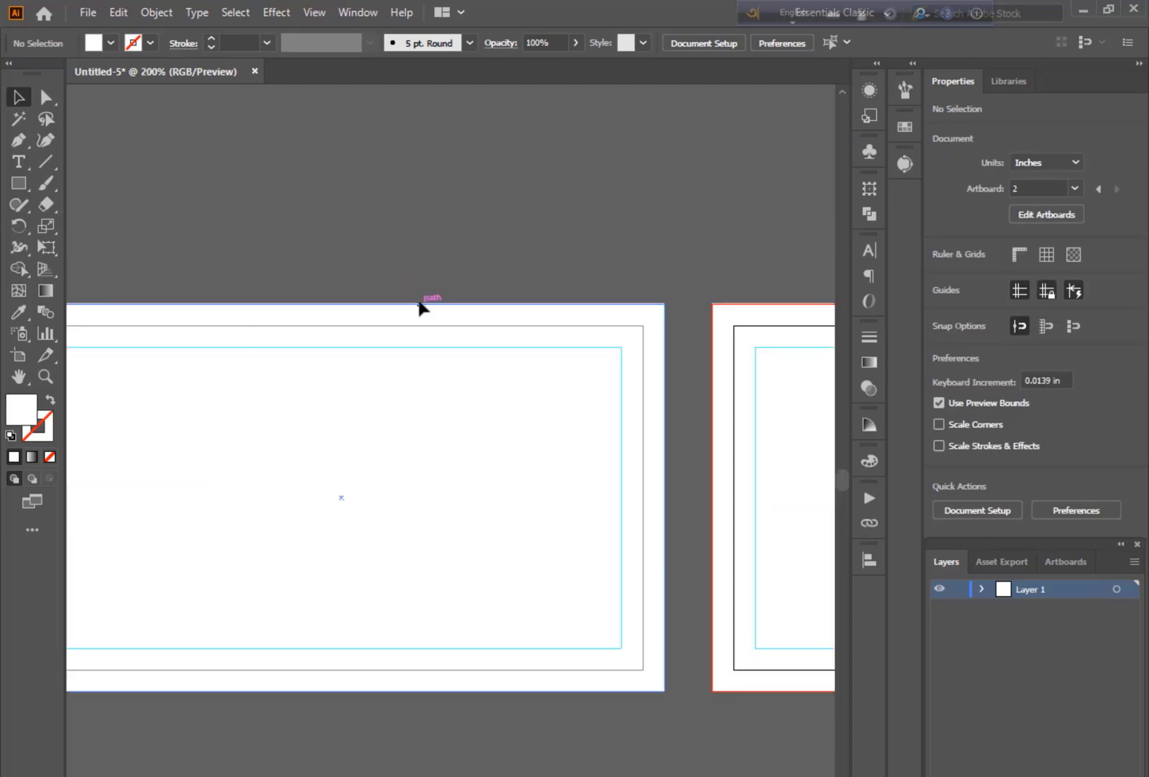
{"action": "left_click_drag", "start_coordinate": [377, 252], "coordinate": [475, 226]}
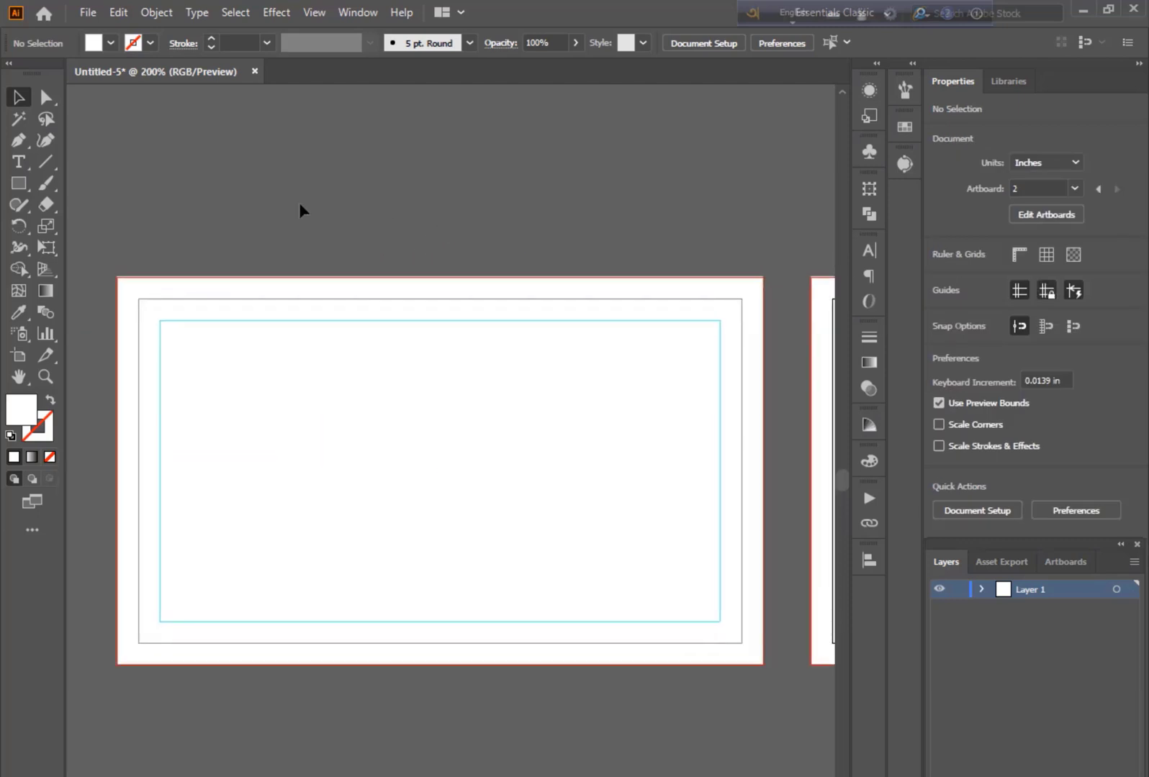
{"action": "left_click", "coordinate": [354, 14]}
{"action": "left_click", "coordinate": [353, 14]}
{"action": "left_click", "coordinate": [353, 14]}
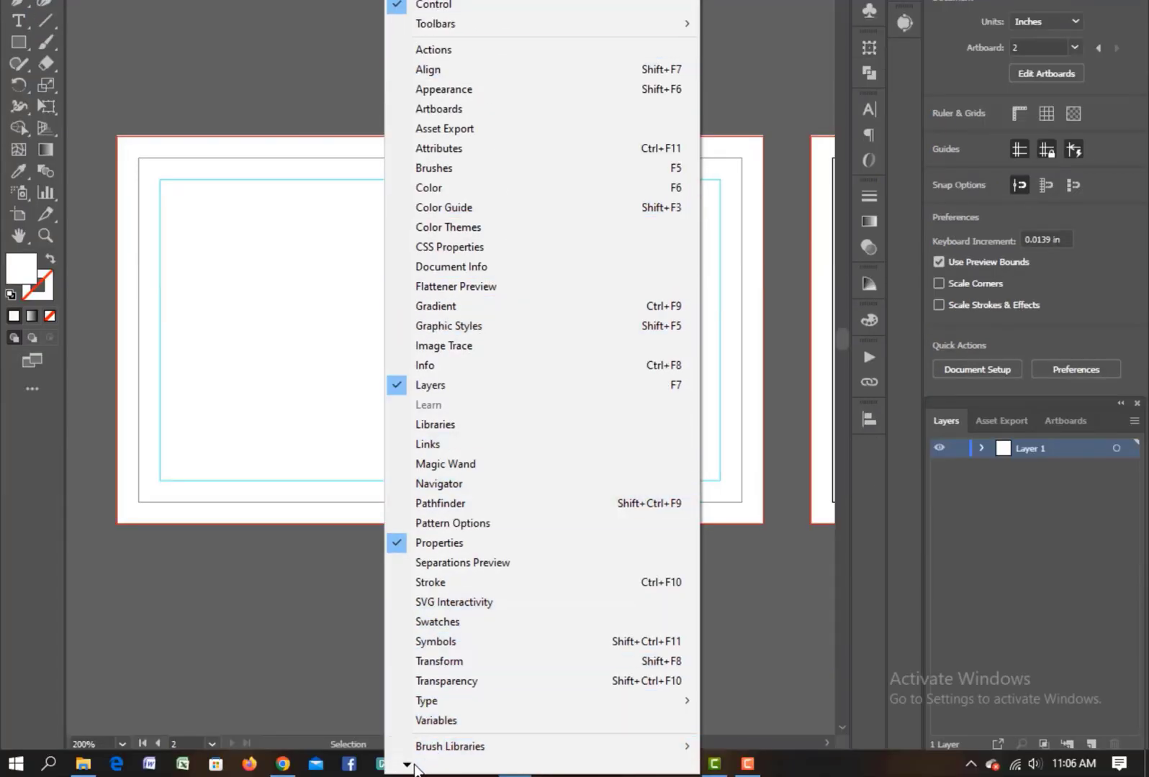
{"action": "mouse_move", "coordinate": [409, 765]}
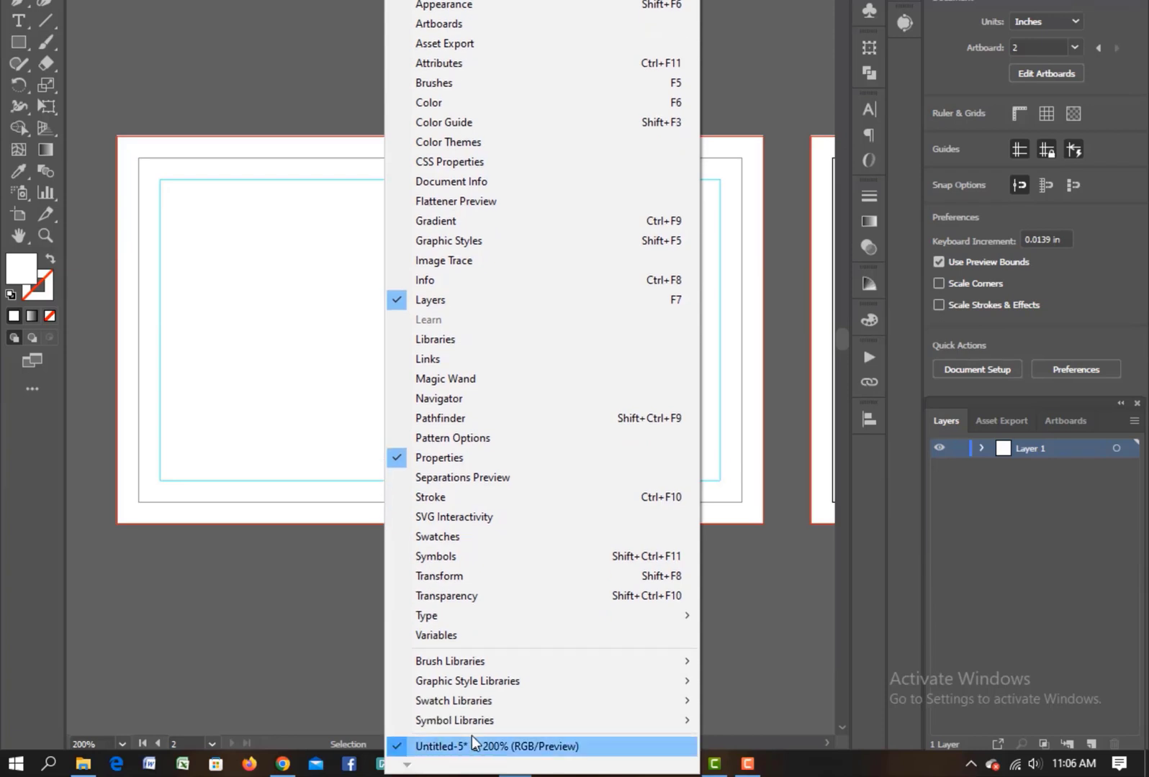
{"action": "mouse_move", "coordinate": [487, 726]}
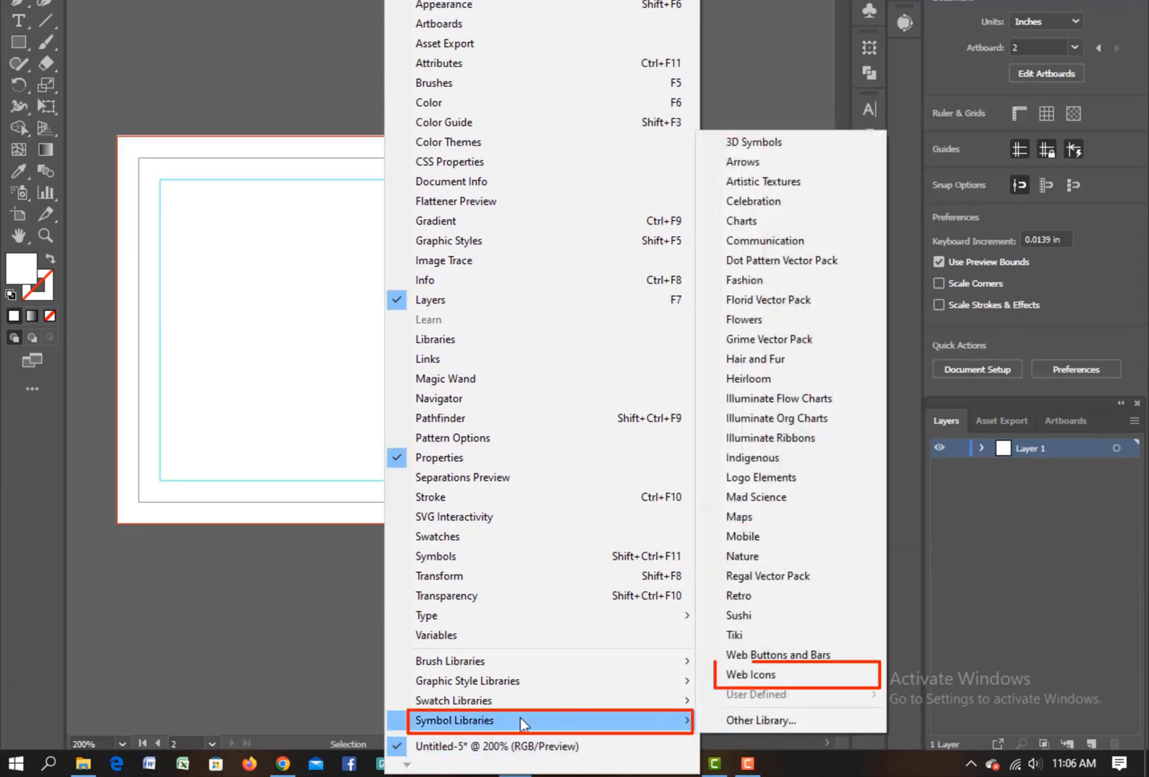
{"action": "left_click", "coordinate": [808, 674]}
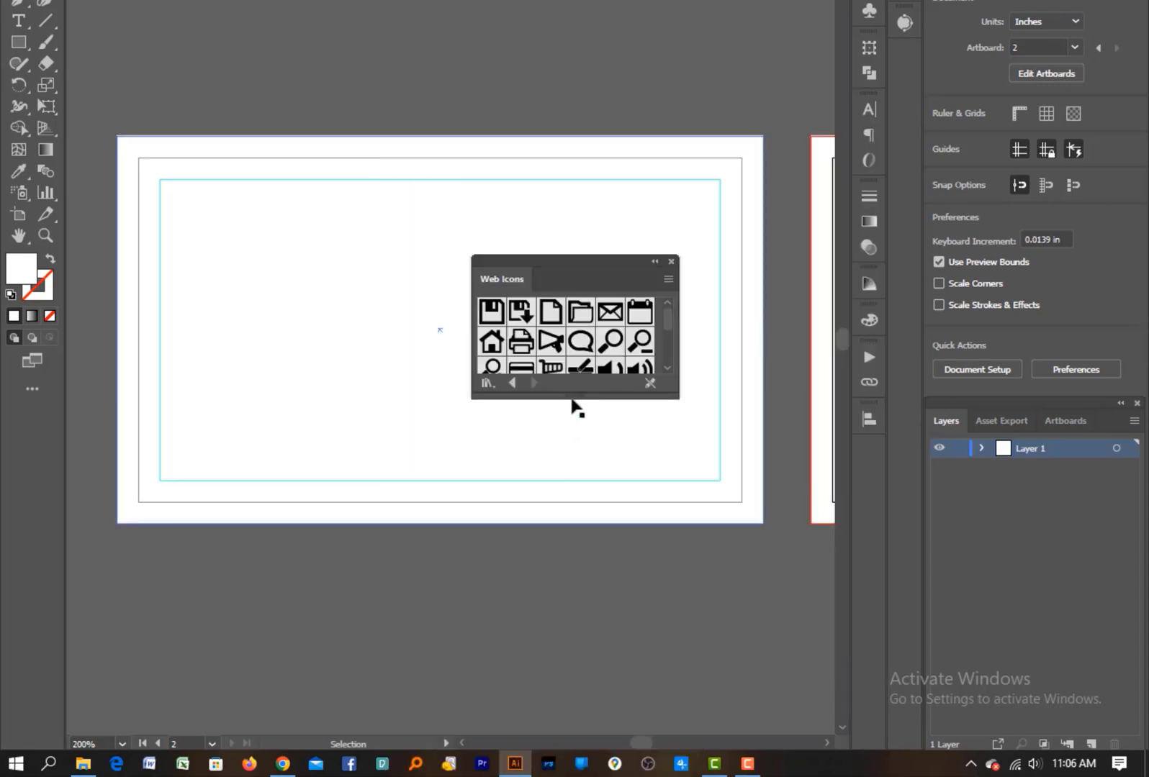
{"action": "left_click_drag", "start_coordinate": [572, 398], "coordinate": [575, 569]}
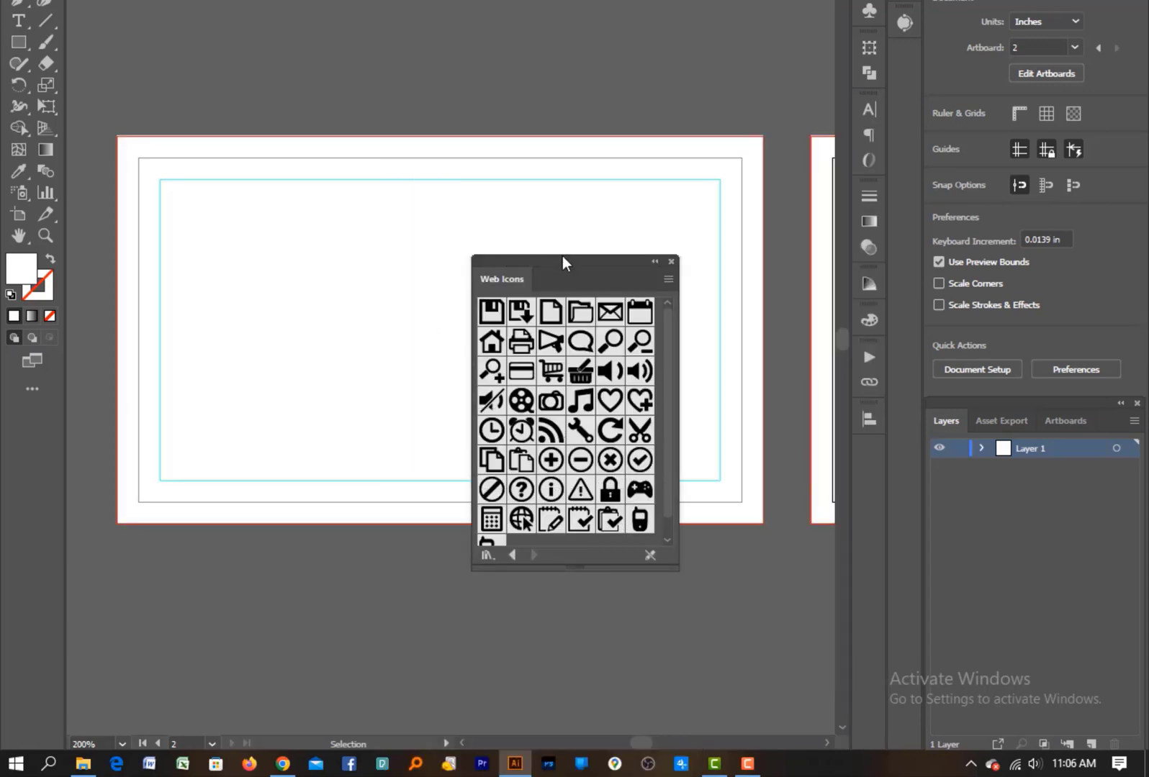
{"action": "left_click_drag", "start_coordinate": [563, 263], "coordinate": [570, 69]}
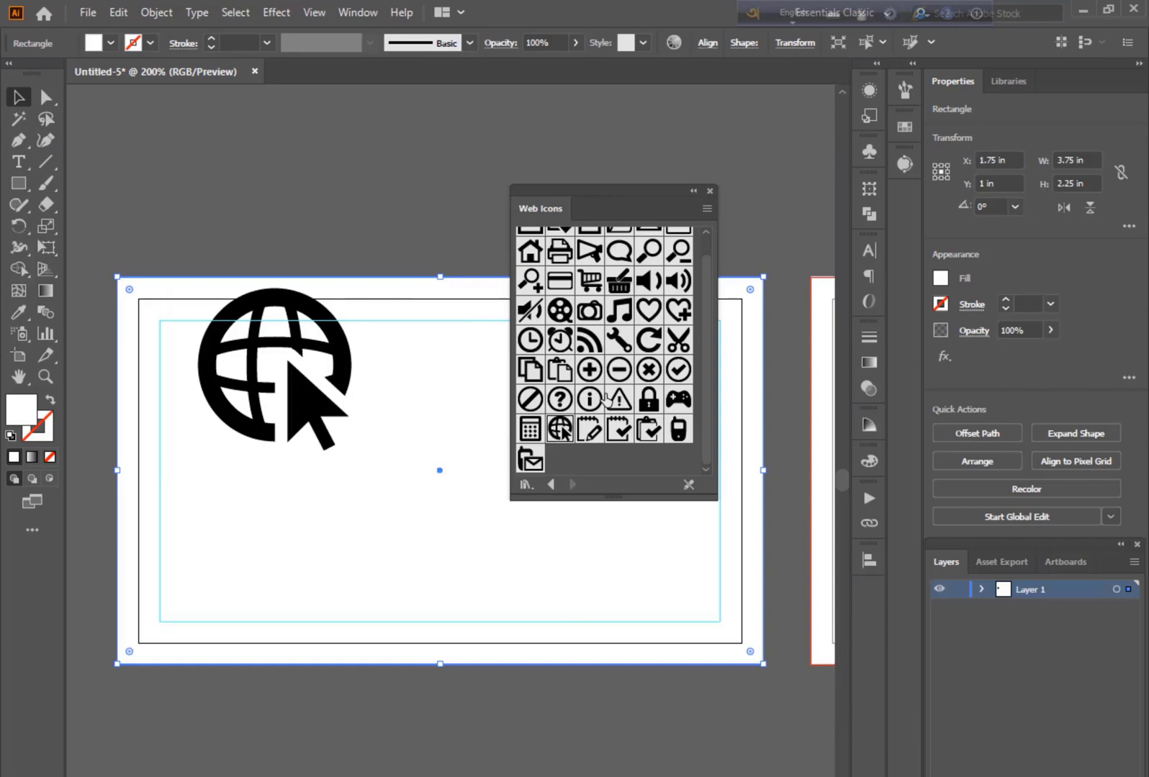
Step: Place the home and envelope symbols from the Web Icons library on the card beside the globe
{"action": "scroll", "coordinate": [607, 400], "scroll_direction": "up", "scroll_amount": 1}
{"action": "left_click_drag", "start_coordinate": [531, 271], "coordinate": [303, 534]}
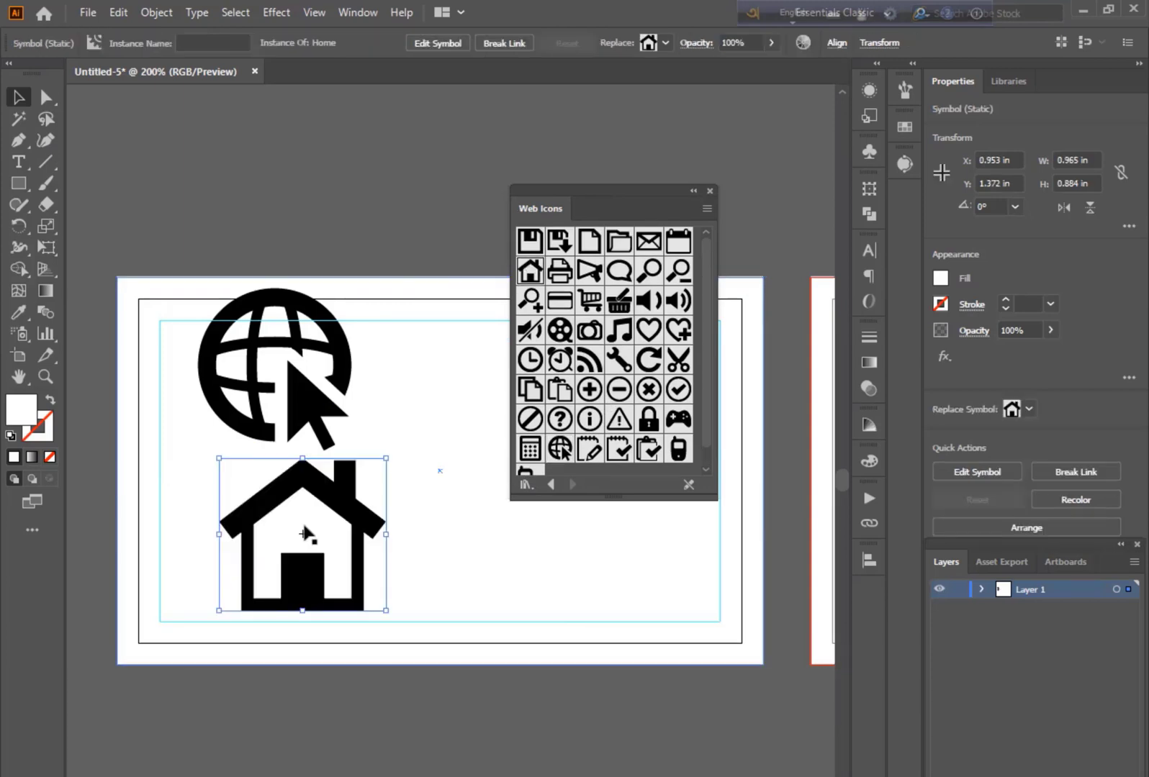
{"action": "scroll", "coordinate": [647, 444], "scroll_direction": "down", "scroll_amount": 1}
{"action": "scroll", "coordinate": [641, 450], "scroll_direction": "up", "scroll_amount": 1}
{"action": "scroll", "coordinate": [614, 464], "scroll_direction": "down", "scroll_amount": 1}
{"action": "scroll", "coordinate": [587, 416], "scroll_direction": "up", "scroll_amount": 1}
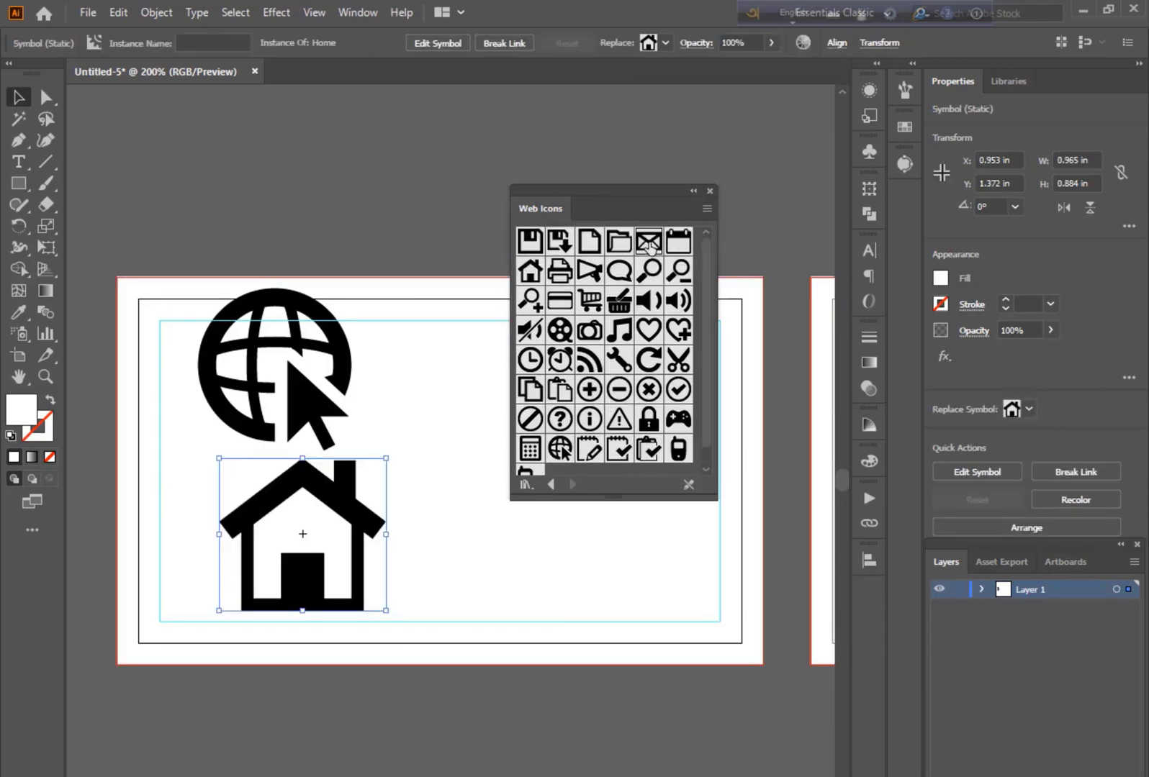
{"action": "left_click_drag", "start_coordinate": [650, 247], "coordinate": [439, 372]}
{"action": "scroll", "coordinate": [674, 445], "scroll_direction": "down", "scroll_amount": 1}
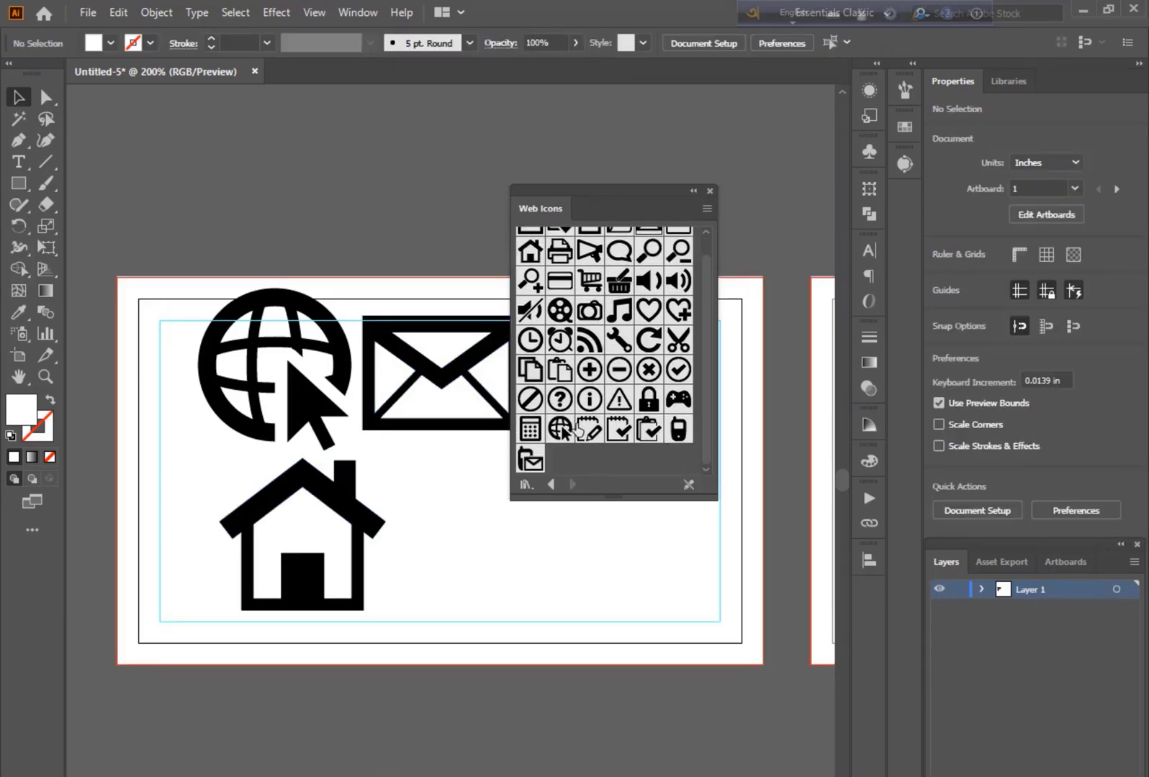
Step: Place the mobile phone symbol from the Web Icons library on the card and close the library
{"action": "left_click", "coordinate": [549, 484]}
{"action": "left_click", "coordinate": [550, 485]}
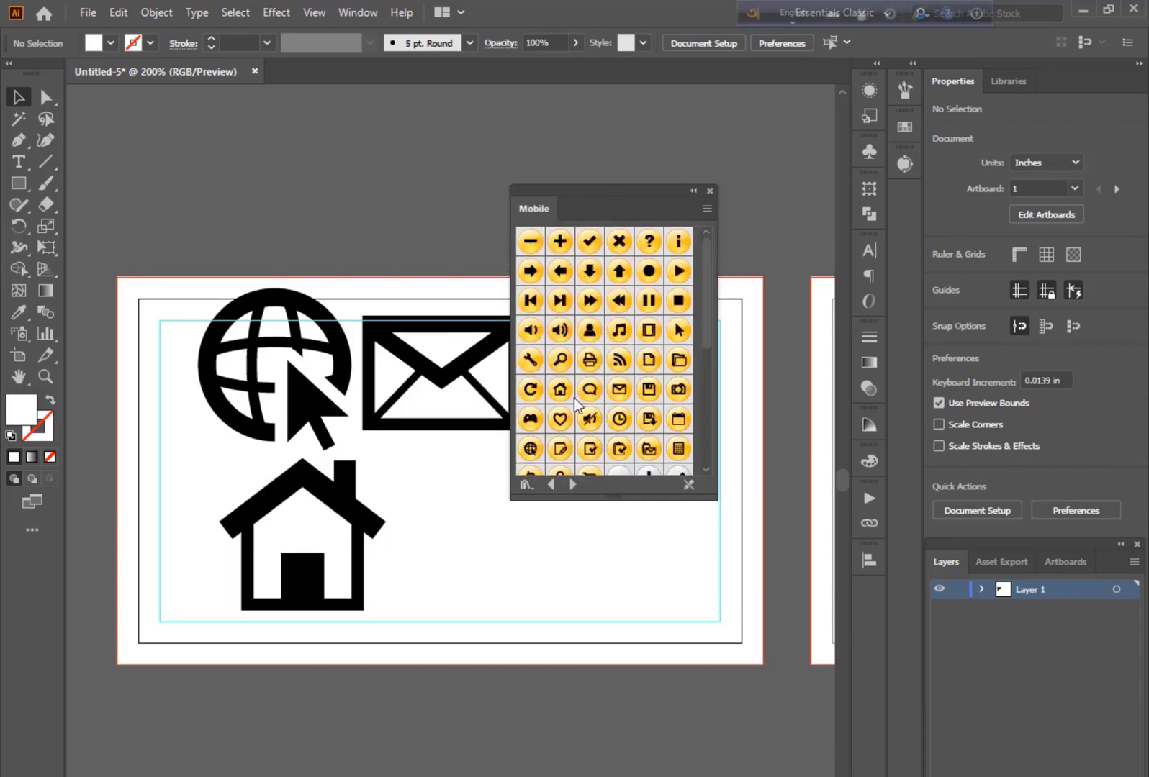
{"action": "scroll", "coordinate": [641, 445], "scroll_direction": "down", "scroll_amount": 2}
{"action": "scroll", "coordinate": [628, 468], "scroll_direction": "down", "scroll_amount": 6}
{"action": "left_click", "coordinate": [572, 484]}
{"action": "left_click", "coordinate": [572, 484]}
{"action": "scroll", "coordinate": [674, 434], "scroll_direction": "down", "scroll_amount": 1}
{"action": "left_click_drag", "start_coordinate": [673, 434], "coordinate": [476, 529]}
{"action": "left_click", "coordinate": [710, 192]}
Step: Scale the placed symbols down together to small contact icons
{"action": "left_click", "coordinate": [441, 378]}
{"action": "left_click", "coordinate": [262, 345], "text": "shift"}
{"action": "left_click_drag", "start_coordinate": [360, 288], "coordinate": [362, 567]}
{"action": "left_click_drag", "start_coordinate": [360, 589], "coordinate": [598, 439]}
{"action": "left_click", "coordinate": [302, 245]}
Step: Arrange the home, globe and phone icons in a vertical column and delete the envelope icon
{"action": "scroll", "coordinate": [319, 482], "scroll_direction": "up", "scroll_amount": 3}
{"action": "left_click_drag", "start_coordinate": [435, 419], "coordinate": [262, 468]}
{"action": "left_click", "coordinate": [438, 351]}
{"action": "left_click_drag", "start_coordinate": [440, 354], "coordinate": [277, 544]}
{"action": "left_click_drag", "start_coordinate": [504, 333], "coordinate": [272, 594]}
{"action": "left_click_drag", "start_coordinate": [505, 403], "coordinate": [267, 627]}
{"action": "left_click", "coordinate": [467, 634]}
{"action": "left_click", "coordinate": [266, 596]}
{"action": "key", "text": "Delete"}
Step: Align the home, globe and phone icons to the selection by horizontal centers and distribute them by vertical centers
{"action": "left_click", "coordinate": [261, 536]}
{"action": "left_click", "coordinate": [258, 467], "text": "shift"}
{"action": "left_click", "coordinate": [259, 614], "text": "shift"}
{"action": "left_click", "coordinate": [869, 560]}
{"action": "left_click", "coordinate": [692, 600]}
{"action": "key", "text": "ctrl+z"}
{"action": "left_click", "coordinate": [825, 707]}
{"action": "left_click", "coordinate": [868, 734]}
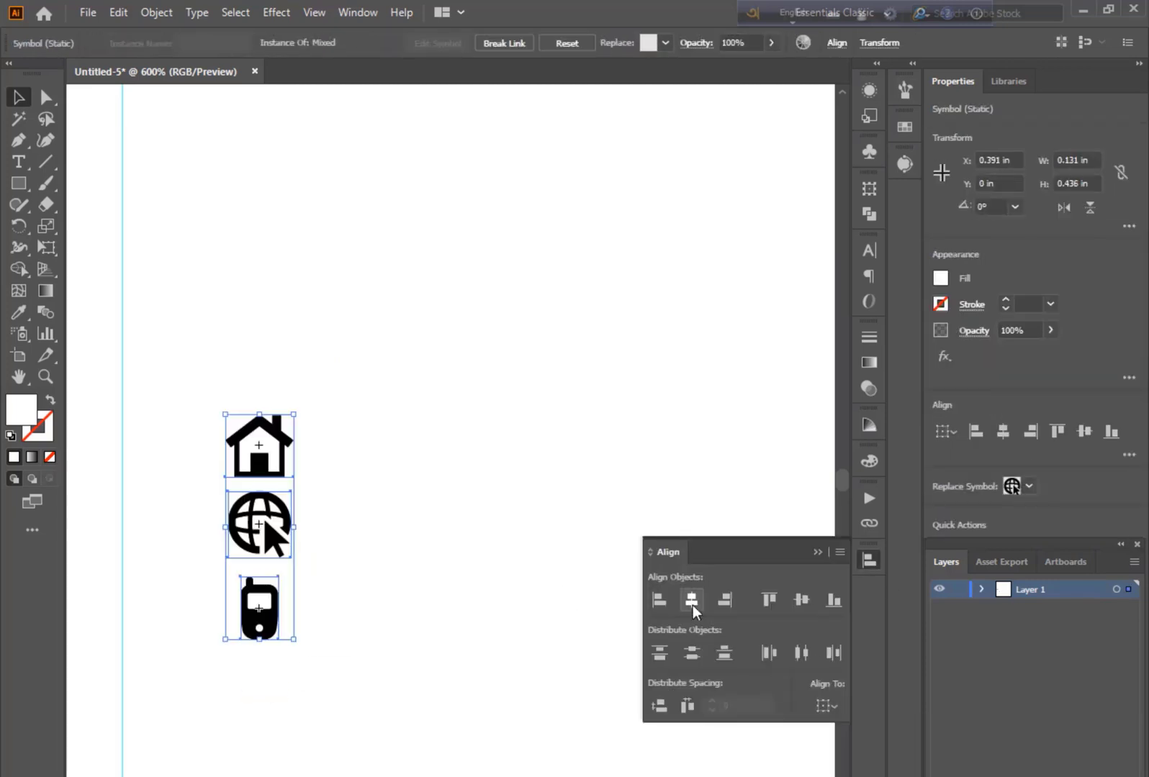
{"action": "left_click", "coordinate": [691, 602]}
{"action": "left_click", "coordinate": [692, 652]}
{"action": "left_click", "coordinate": [818, 554]}
{"action": "left_click", "coordinate": [504, 425]}
Step: Add the 6 pt text "Your location here" to the right of the home icon
{"action": "left_click", "coordinate": [25, 161]}
{"action": "left_click", "coordinate": [330, 459]}
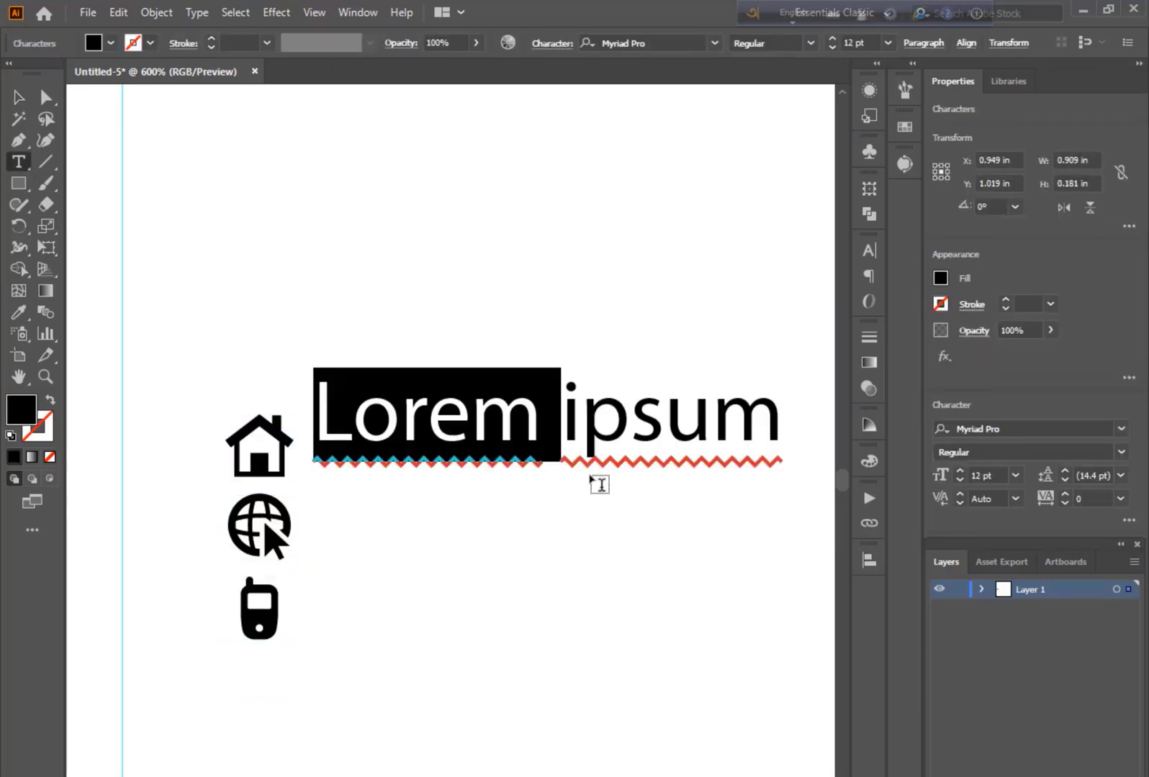
{"action": "key", "text": "BackSpace"}
{"action": "left_click", "coordinate": [1015, 475]}
{"action": "left_click", "coordinate": [1036, 518]}
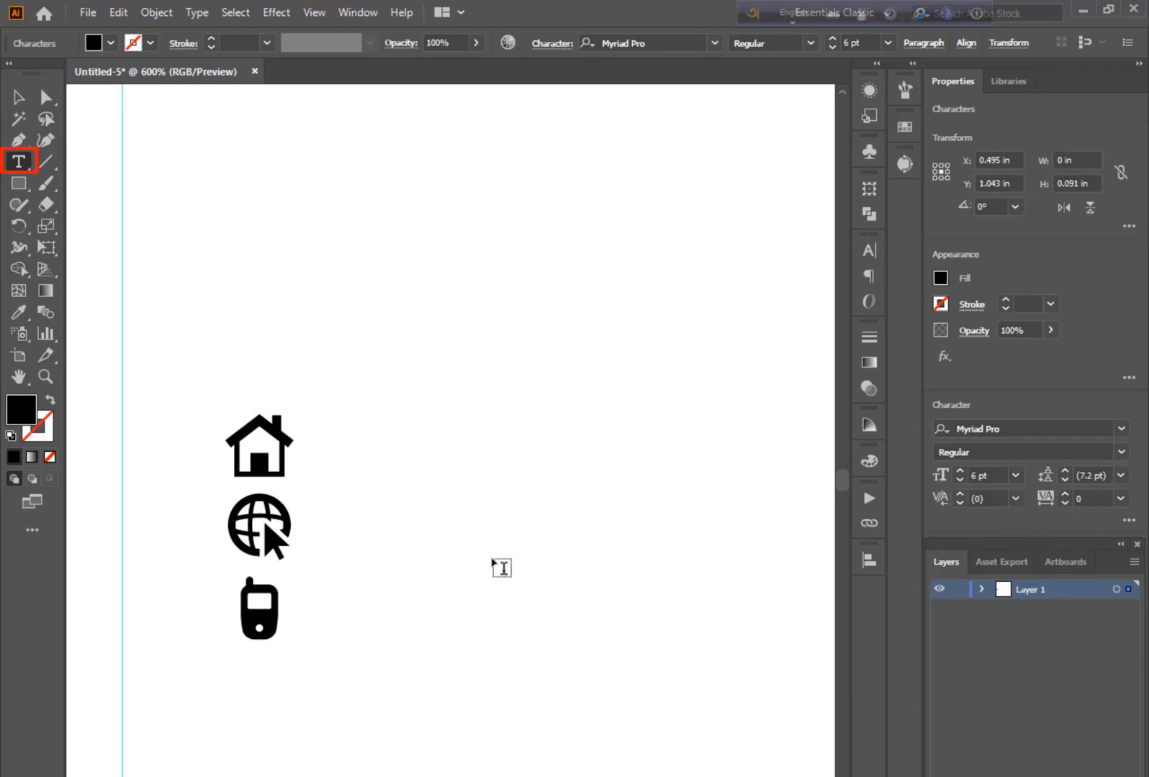
{"action": "type", "text": "Your location here"}
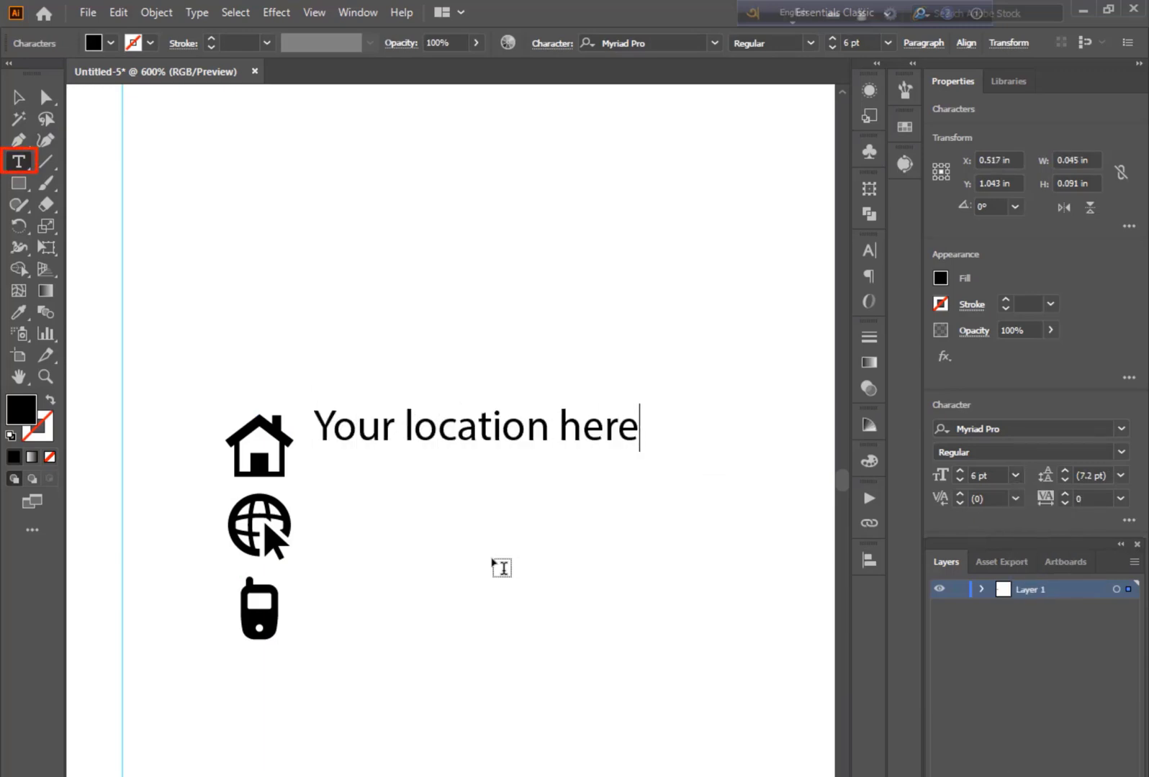
Step: Repeat "Your location here" on a second line and scale the text block down to 5.49 pt
{"action": "key", "text": "ctrl+a"}
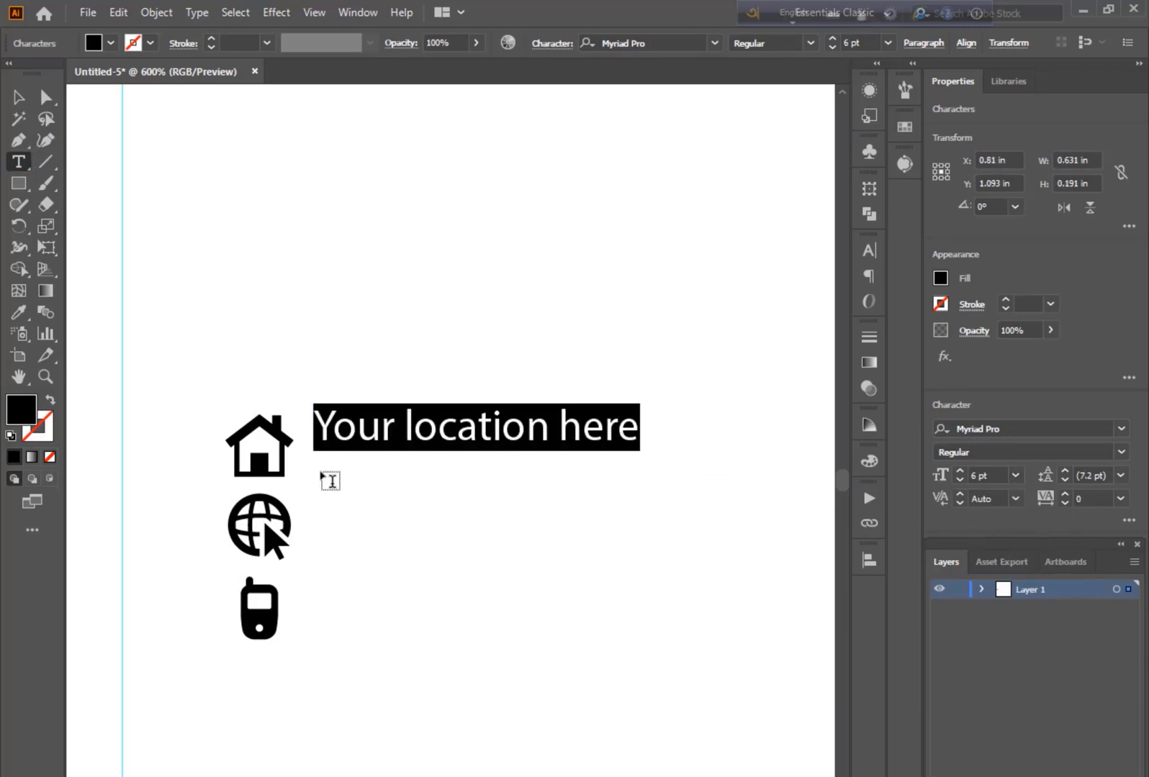
{"action": "key", "text": "ctrl+c"}
{"action": "key", "text": "Right"}
{"action": "key", "text": "ctrl+v"}
{"action": "key", "text": "Escape"}
{"action": "left_click_drag", "start_coordinate": [477, 553], "coordinate": [478, 542]}
Step: Set the text block's font to Roboto Bold
{"action": "left_click", "coordinate": [1031, 430]}
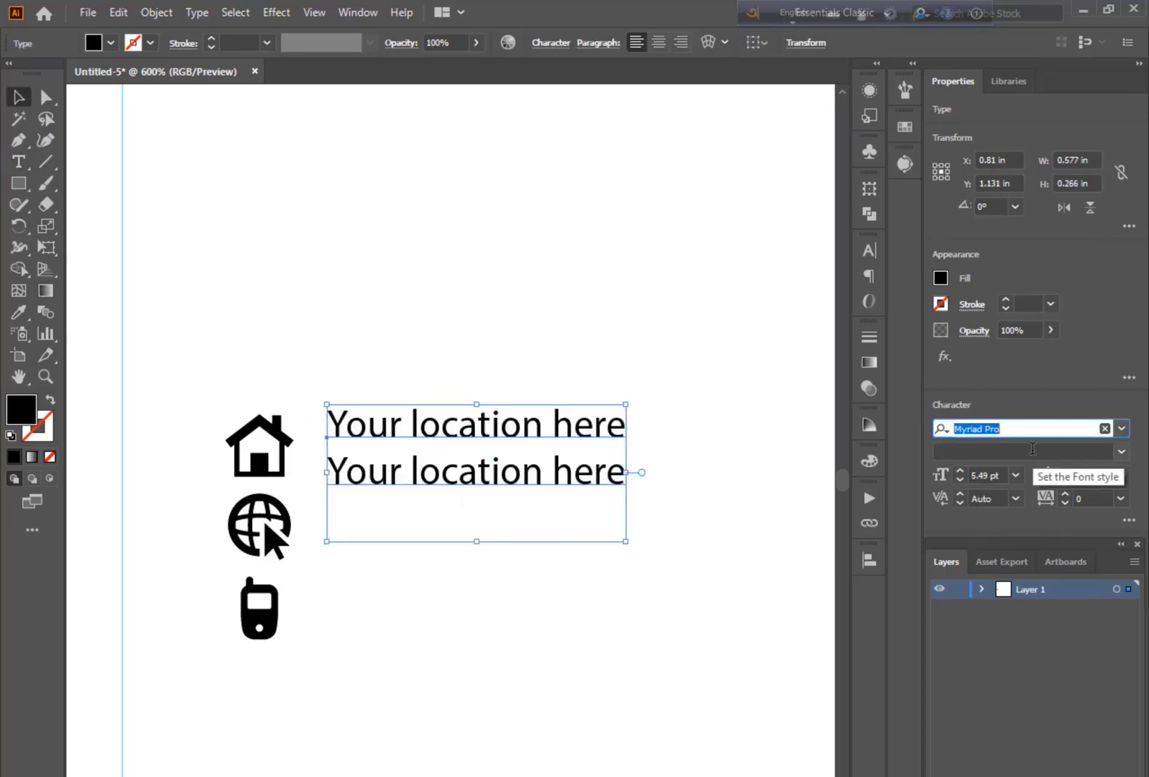
{"action": "type", "text": "roboto"}
{"action": "scroll", "coordinate": [1039, 545], "scroll_direction": "down", "scroll_amount": 3}
{"action": "left_click", "coordinate": [1037, 775]}
{"action": "left_click", "coordinate": [113, 584]}
{"action": "left_click", "coordinate": [351, 419]}
{"action": "key", "text": "Return"}
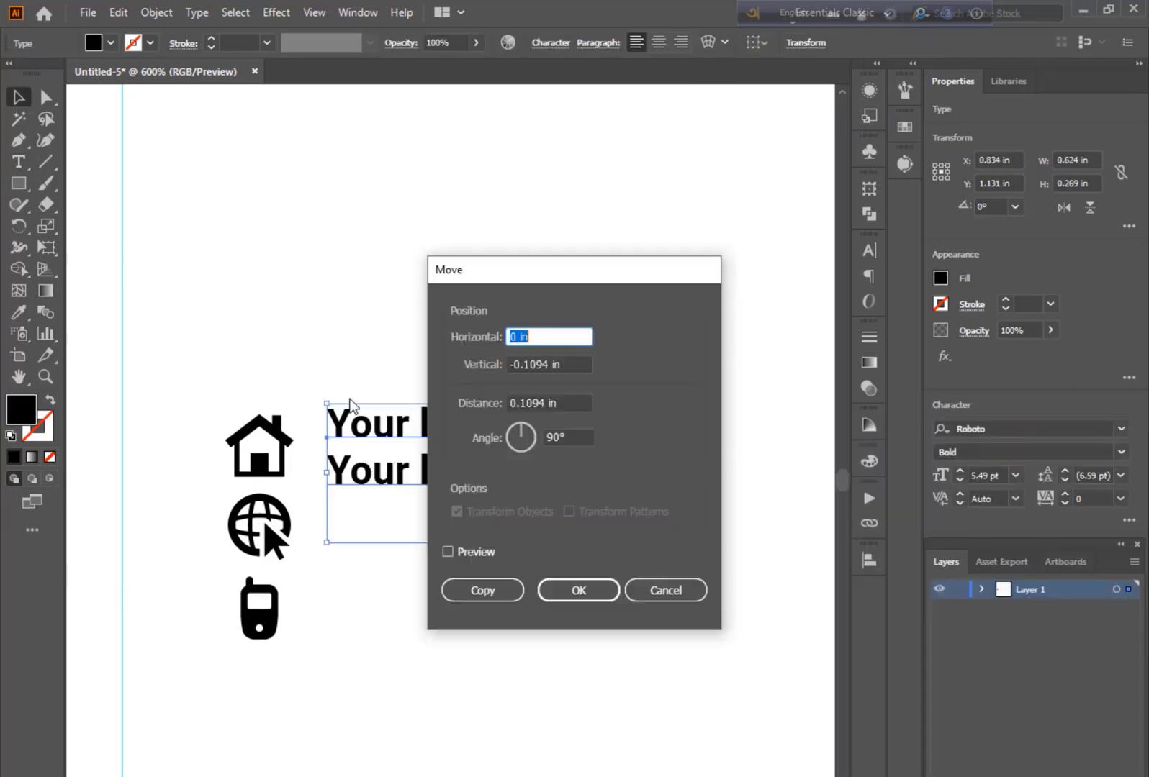
{"action": "key", "text": "Escape"}
Step: Duplicate the location text block below the original, beside the globe icon, and clear the copy's text
{"action": "left_click_drag", "start_coordinate": [442, 474], "coordinate": [442, 561]}
{"action": "double_click", "coordinate": [647, 558]}
{"action": "key", "text": "BackSpace"}
{"action": "key", "text": "BackSpace"}
{"action": "key", "text": "BackSpace"}
{"action": "key", "text": "BackSpace"}
{"action": "key", "text": "BackSpace"}
{"action": "key", "text": "BackSpace"}
{"action": "key", "text": "BackSpace"}
{"action": "key", "text": "BackSpace"}
{"action": "key", "text": "BackSpace"}
{"action": "key", "text": "BackSpace"}
{"action": "key", "text": "BackSpace"}
{"action": "key", "text": "BackSpace"}
{"action": "key", "text": "BackSpace"}
{"action": "key", "text": "BackSpace"}
{"action": "key", "text": "BackSpace"}
{"action": "key", "text": "BackSpace"}
{"action": "key", "text": "BackSpace"}
{"action": "key", "text": "BackSpace"}
{"action": "key", "text": "BackSpace"}
{"action": "key", "text": "BackSpace"}
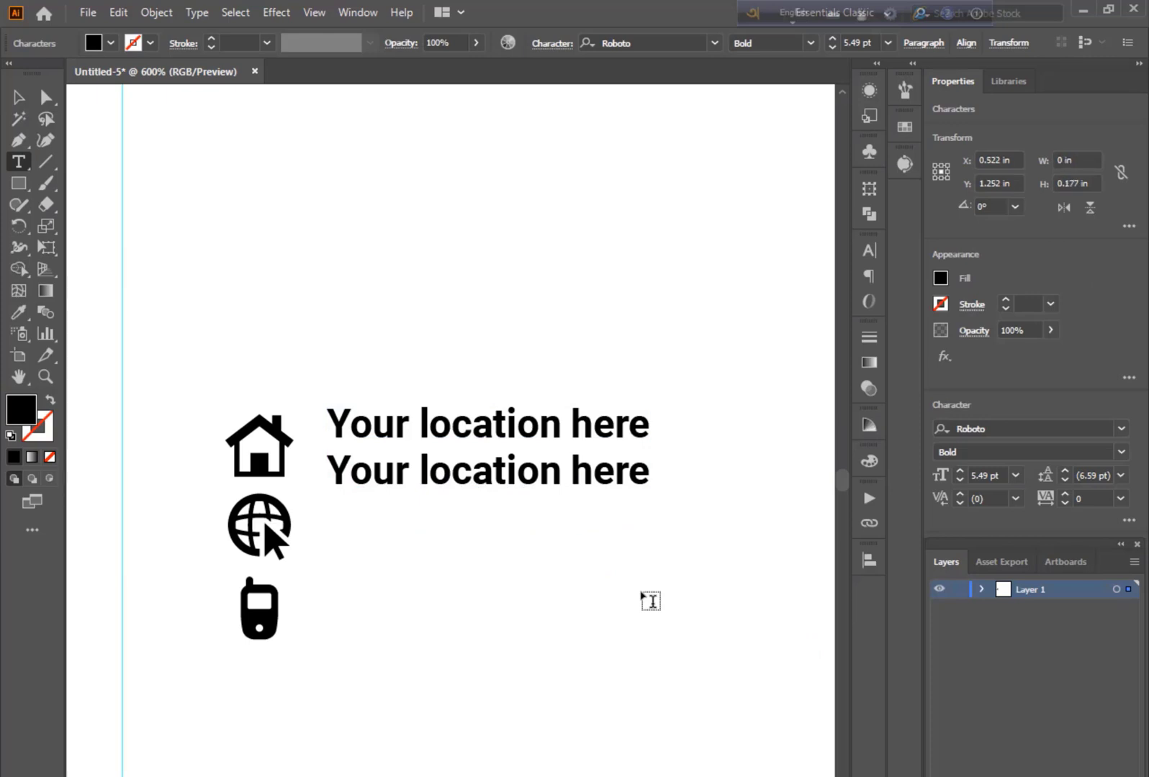
{"action": "type", "text": "youremail@gma"}
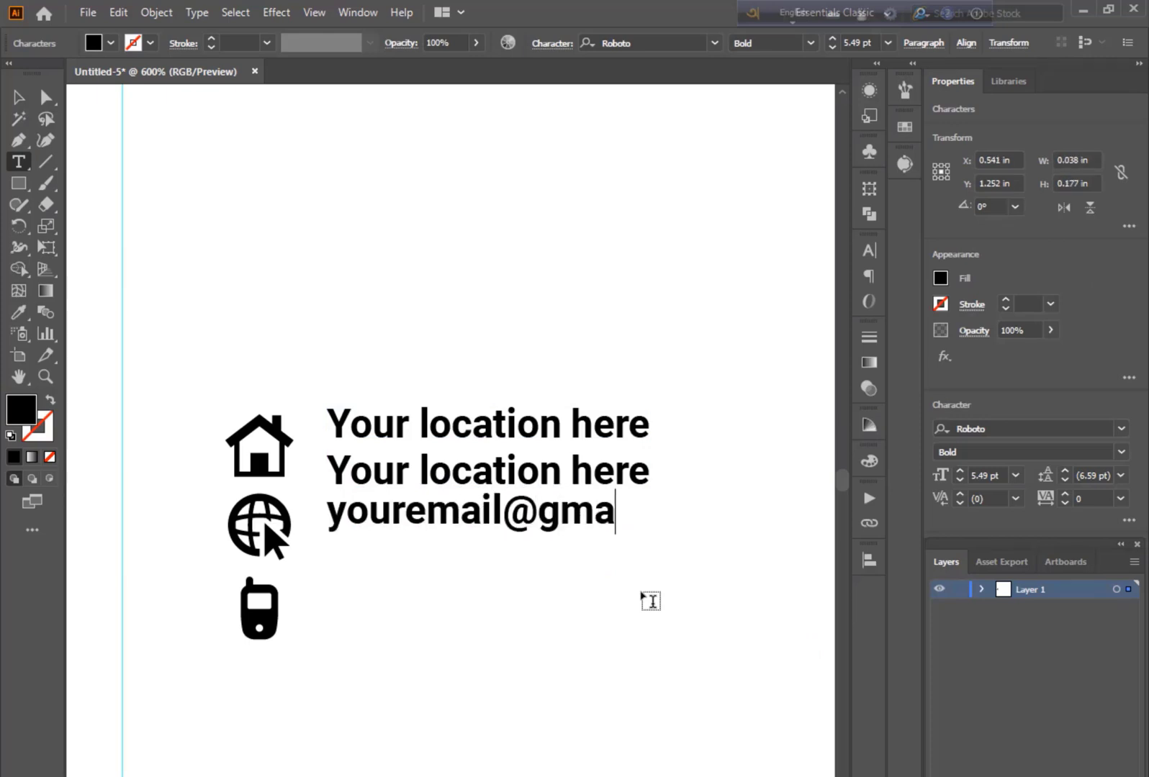
{"action": "type", "text": "il.com"}
{"action": "key", "text": "Return"}
{"action": "type", "text": "www.website.com"}
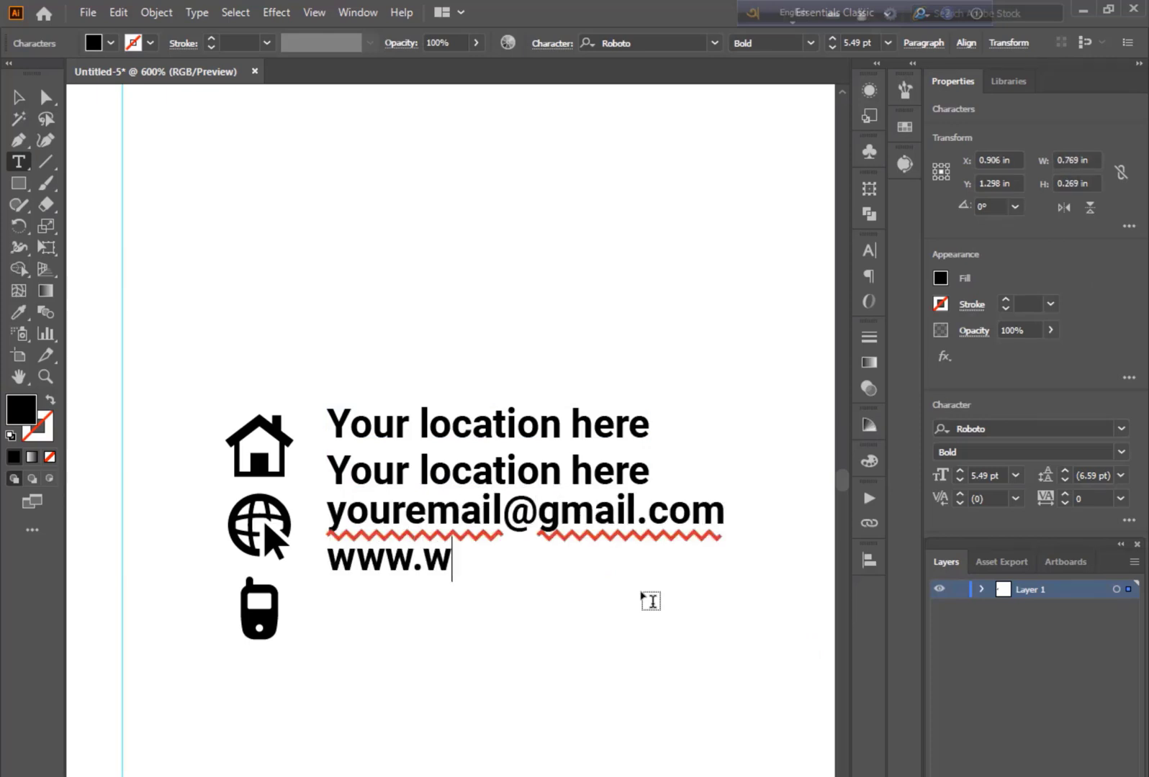
{"action": "key", "text": "Escape"}
Step: Duplicate the e-mail and website text block downward, beside the phone icon
{"action": "left_click_drag", "start_coordinate": [433, 532], "coordinate": [433, 607]}
{"action": "double_click", "coordinate": [433, 761]}
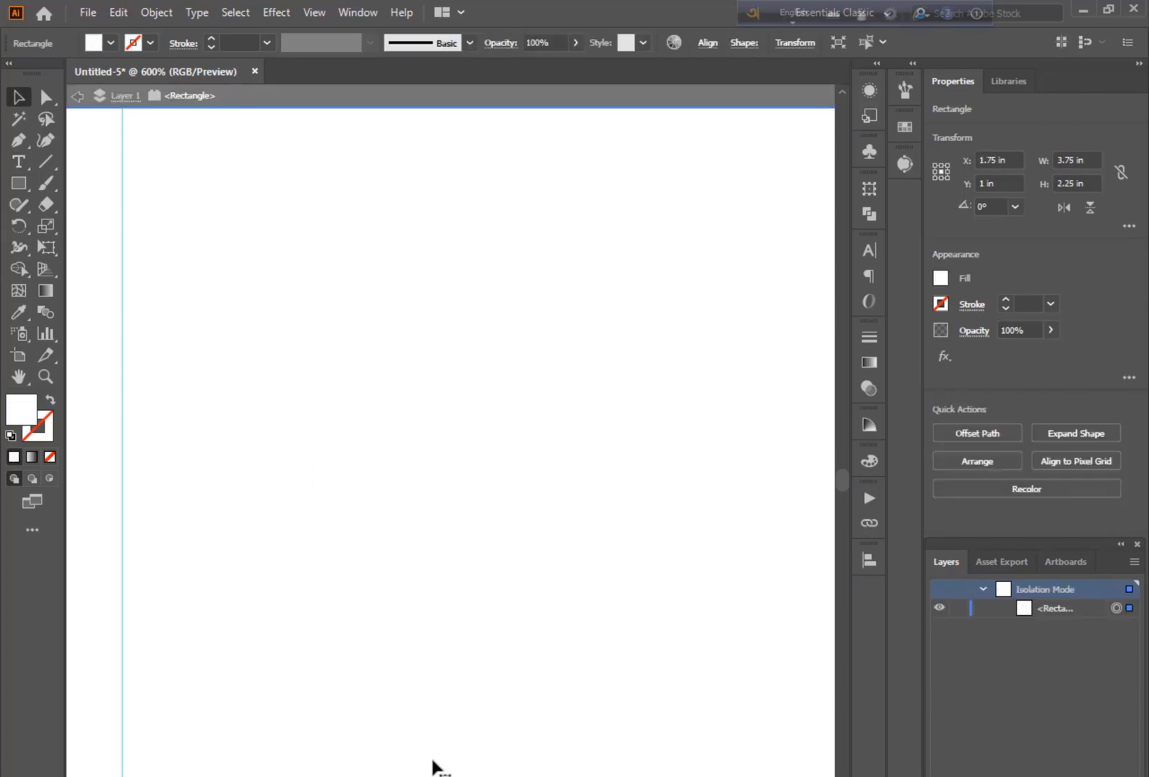
{"action": "key", "text": "ctrl+0"}
{"action": "double_click", "coordinate": [443, 760]}
{"action": "key", "text": "ctrl+equal"}
{"action": "key", "text": "ctrl+equal"}
{"action": "left_click_drag", "start_coordinate": [182, 642], "coordinate": [378, 637]}
Step: Replace the lower copy's text with two lines of placeholder phone numbers
{"action": "double_click", "coordinate": [434, 638]}
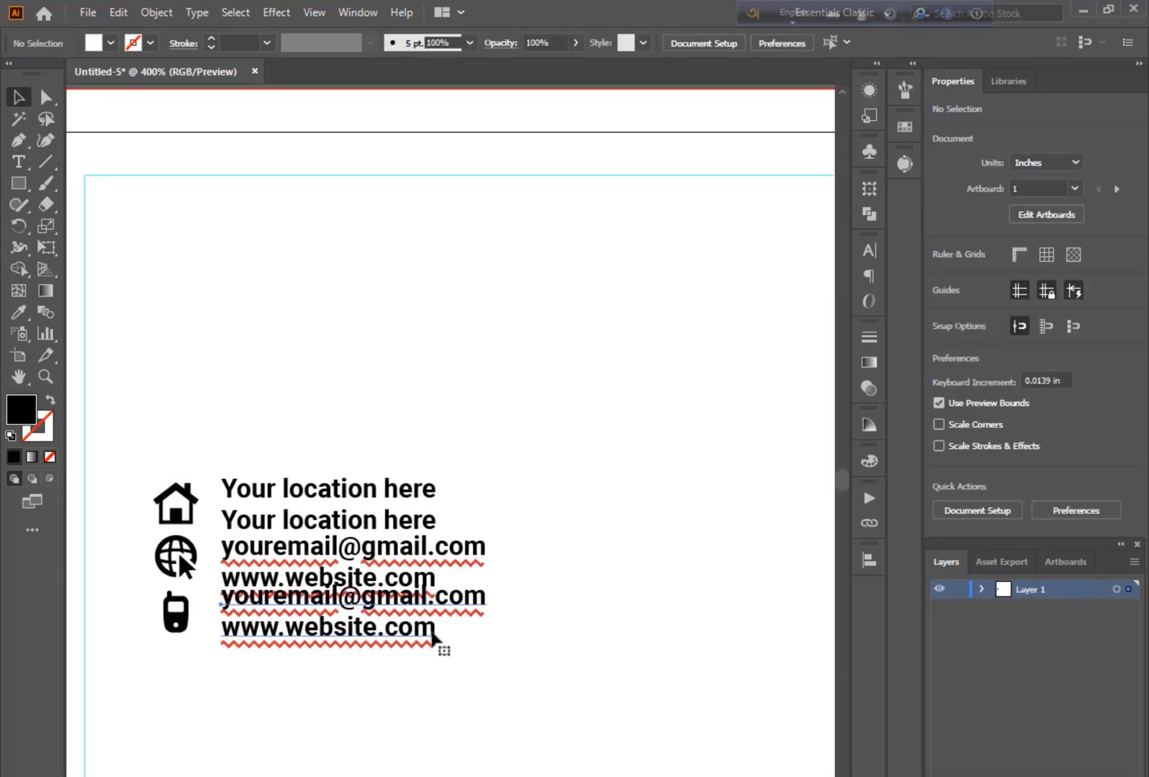
{"action": "key", "text": "ctrl+a"}
{"action": "key", "text": "BackSpace"}
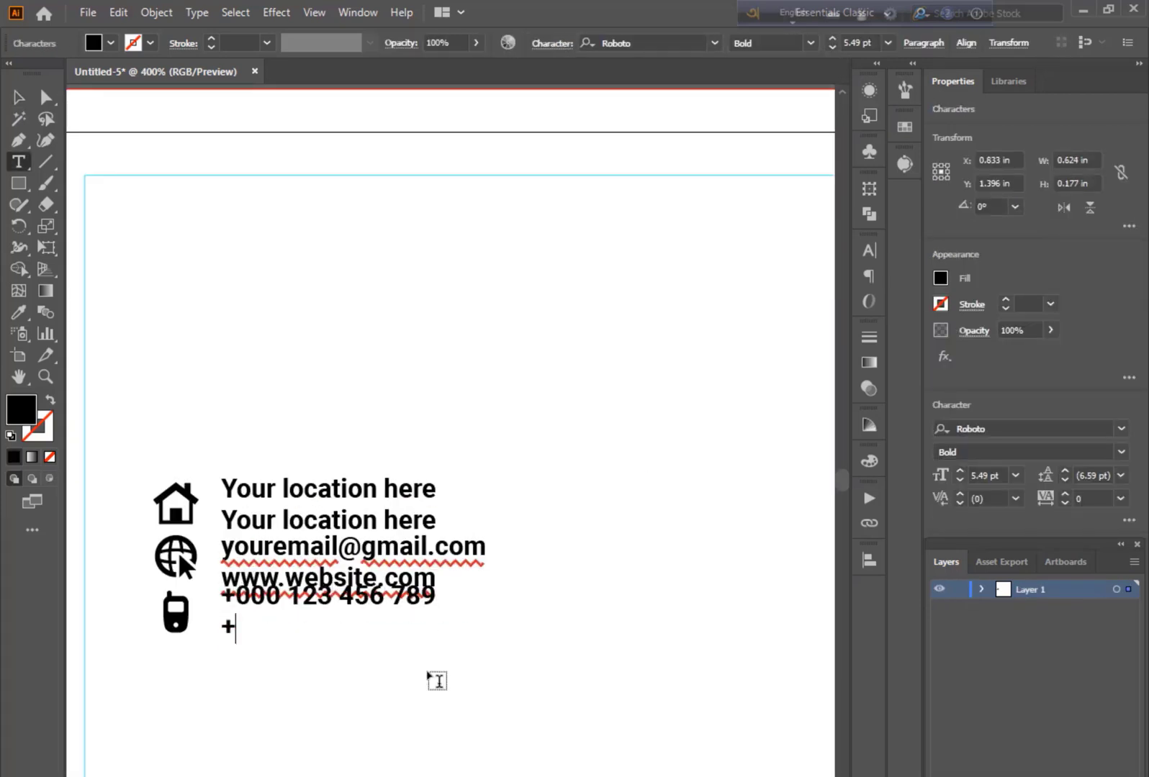
{"action": "type", "text": "321"}
{"action": "key", "text": "Escape"}
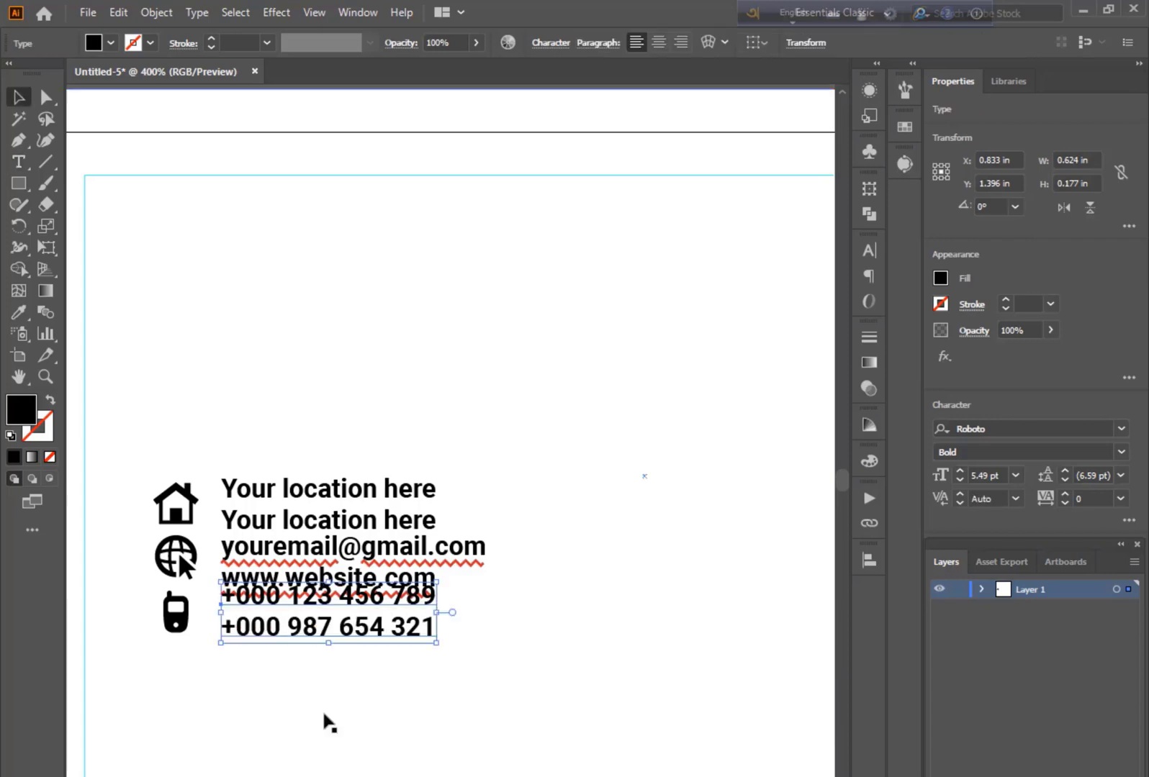
Step: Scale the phone number text block down to 3.74 pt and place it beside the phone icon
{"action": "left_click", "coordinate": [325, 720]}
{"action": "key", "text": "ctrl+equal"}
{"action": "key", "text": "ctrl+equal"}
{"action": "left_click", "coordinate": [385, 613]}
{"action": "left_click_drag", "start_coordinate": [383, 608], "coordinate": [364, 580]}
{"action": "left_click_drag", "start_coordinate": [492, 629], "coordinate": [546, 644]}
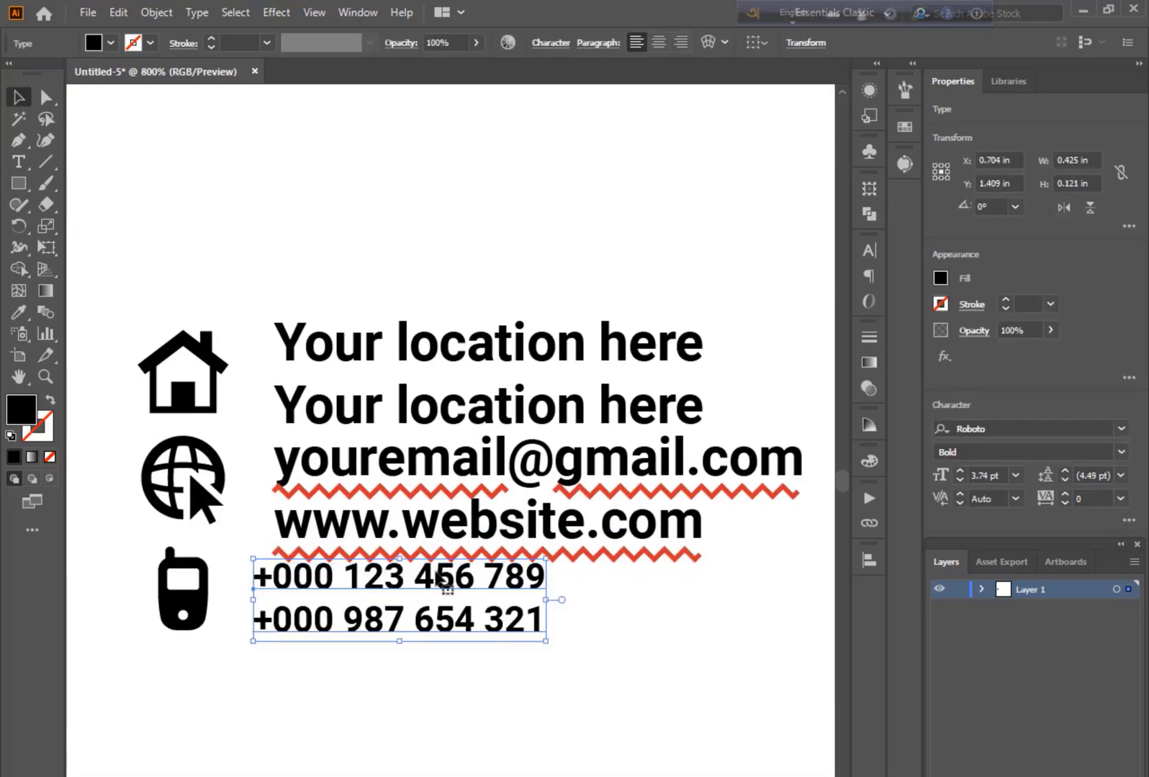
{"action": "left_click_drag", "start_coordinate": [440, 573], "coordinate": [432, 573]}
Step: Match the e-mail/website block and the location block to the phone text's 3.74 pt formatting with the Eyedropper
{"action": "left_click", "coordinate": [347, 523]}
{"action": "left_click", "coordinate": [19, 312]}
{"action": "left_click", "coordinate": [323, 620]}
{"action": "left_click", "coordinate": [19, 97]}
{"action": "left_click", "coordinate": [324, 404]}
{"action": "left_click", "coordinate": [19, 312]}
{"action": "left_click", "coordinate": [374, 578]}
{"action": "left_click", "coordinate": [18, 97]}
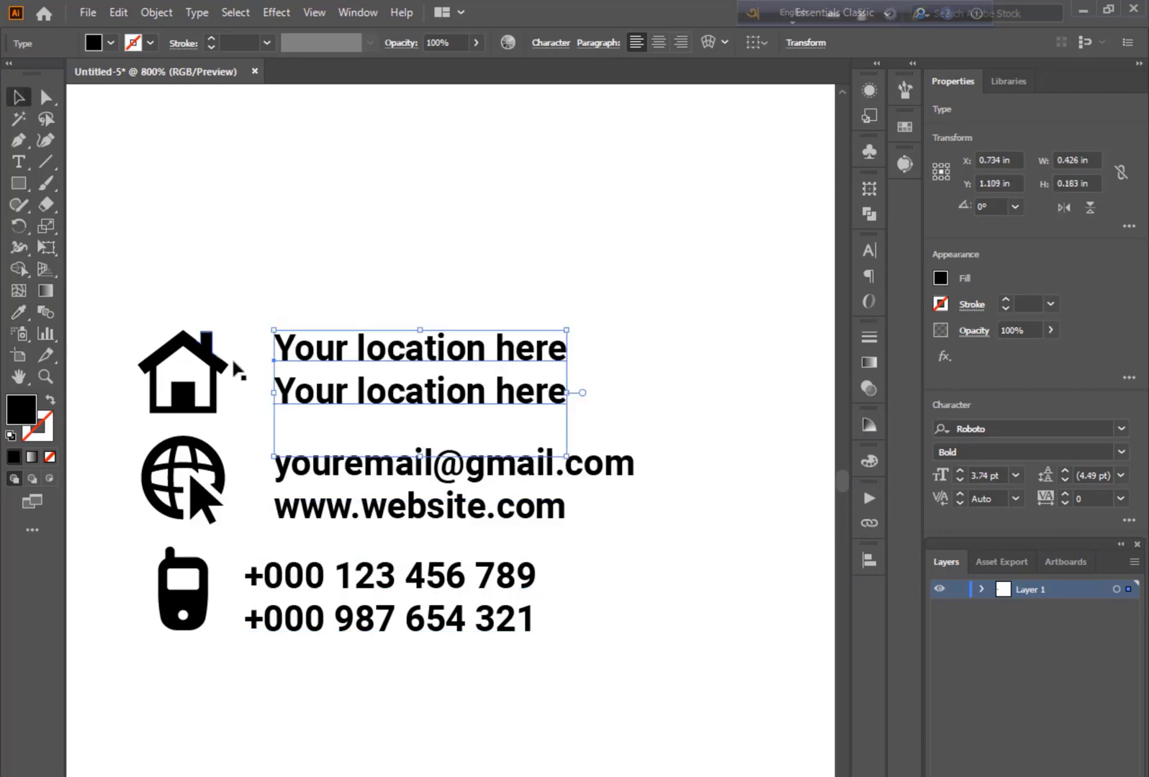
Step: Align the three contact text blocks by their left edges and distribute them by vertical centers
{"action": "left_click", "coordinate": [423, 473], "text": "shift"}
{"action": "left_click", "coordinate": [428, 579], "text": "shift"}
{"action": "left_click", "coordinate": [872, 561]}
{"action": "left_click", "coordinate": [658, 599]}
{"action": "left_click", "coordinate": [687, 648]}
{"action": "key", "text": "ctrl+minus"}
{"action": "key", "text": "ctrl+minus"}
{"action": "key", "text": "ctrl+minus"}
{"action": "key", "text": "ctrl+minus"}
{"action": "left_click", "coordinate": [365, 698]}
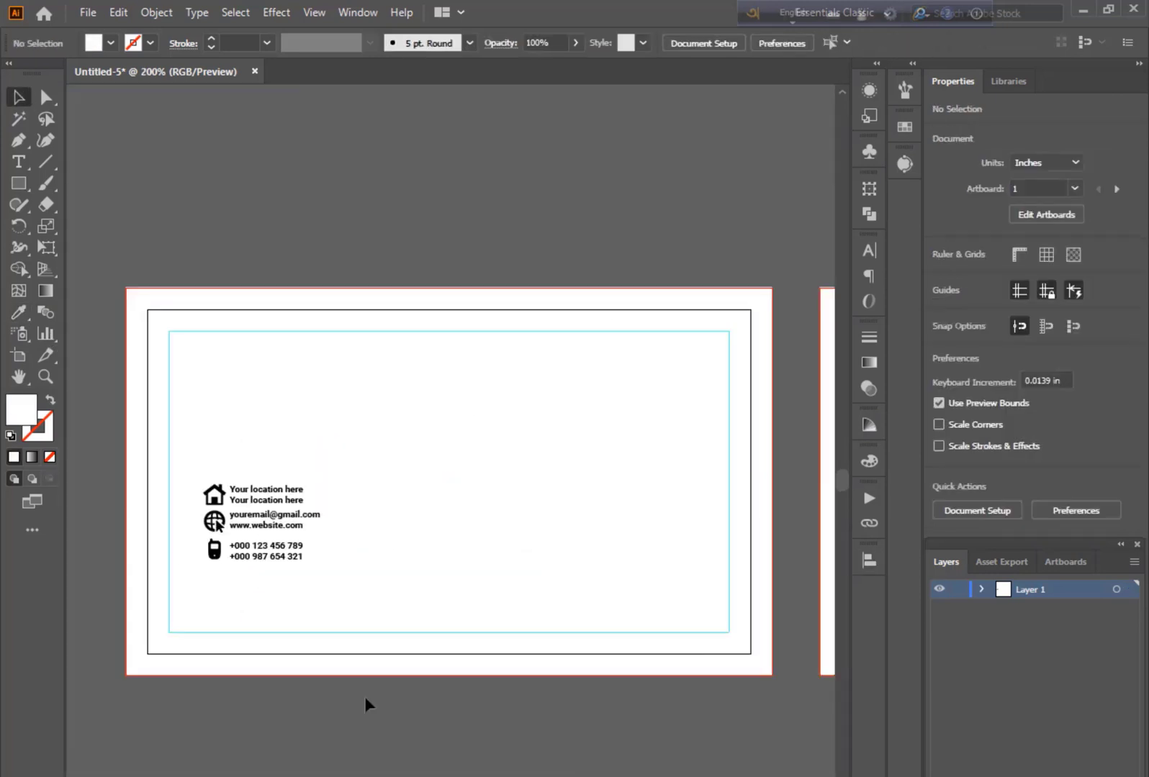
Step: Group the home, globe and phone icons together with their contact text blocks
{"action": "key", "text": "ctrl+equal"}
{"action": "scroll", "coordinate": [365, 691], "scroll_direction": "left", "scroll_amount": 3}
{"action": "left_click", "coordinate": [351, 581]}
{"action": "double_click", "coordinate": [274, 496]}
{"action": "double_click", "coordinate": [77, 538]}
{"action": "left_click", "coordinate": [274, 497]}
{"action": "left_click_drag", "start_coordinate": [274, 508], "coordinate": [275, 512]}
{"action": "left_click", "coordinate": [280, 540], "text": "shift"}
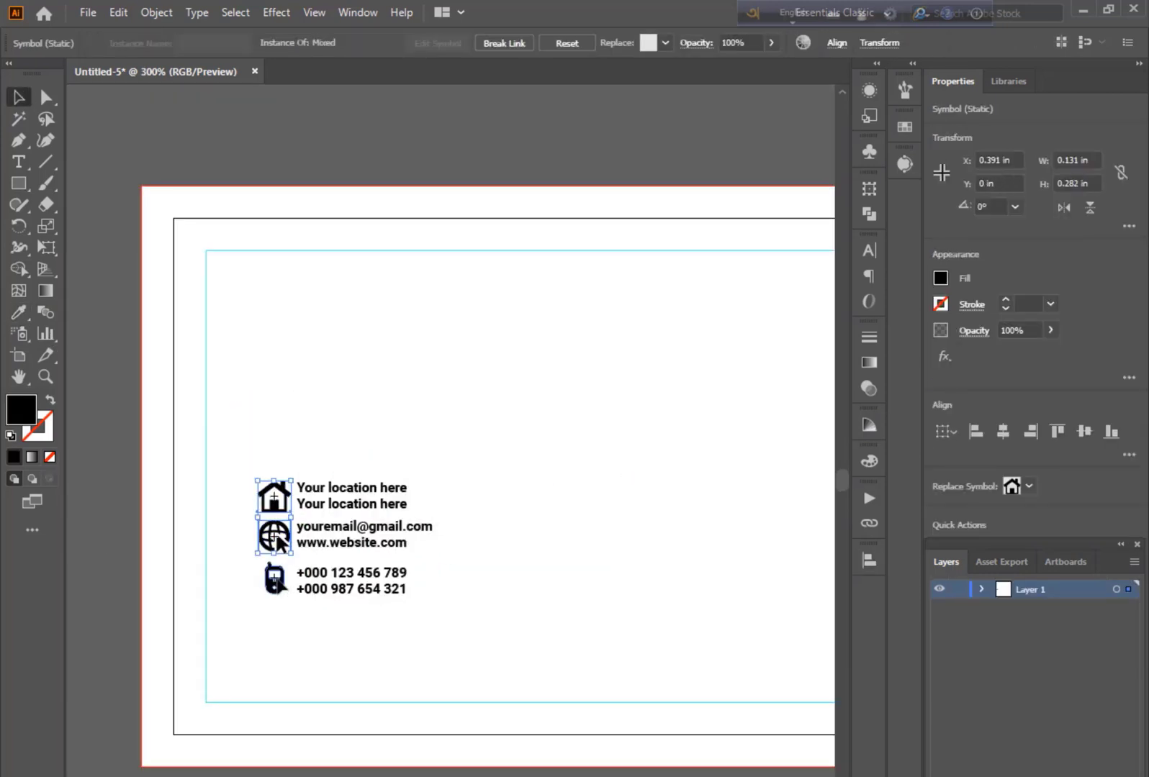
{"action": "left_click", "coordinate": [981, 590]}
{"action": "left_click", "coordinate": [1116, 703]}
{"action": "left_click", "coordinate": [1116, 684], "text": "shift"}
{"action": "left_click", "coordinate": [1117, 665], "text": "shift"}
{"action": "left_click", "coordinate": [1116, 646], "text": "shift"}
{"action": "left_click", "coordinate": [1116, 627], "text": "shift"}
{"action": "key", "text": "ctrl+g"}
{"action": "left_click", "coordinate": [624, 475]}
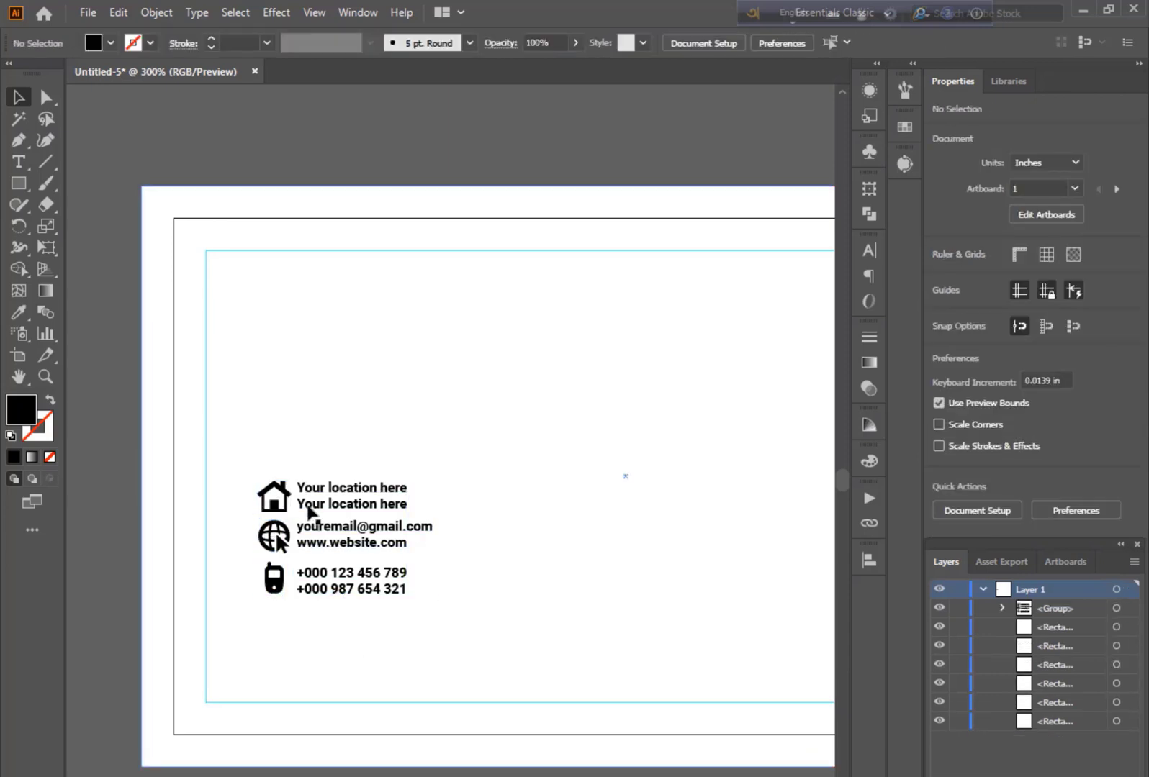
Step: Undo the grouping of the contact icons and text blocks
{"action": "key", "text": "ctrl+z"}
{"action": "left_click", "coordinate": [623, 474]}
{"action": "key", "text": "ctrl+minus"}
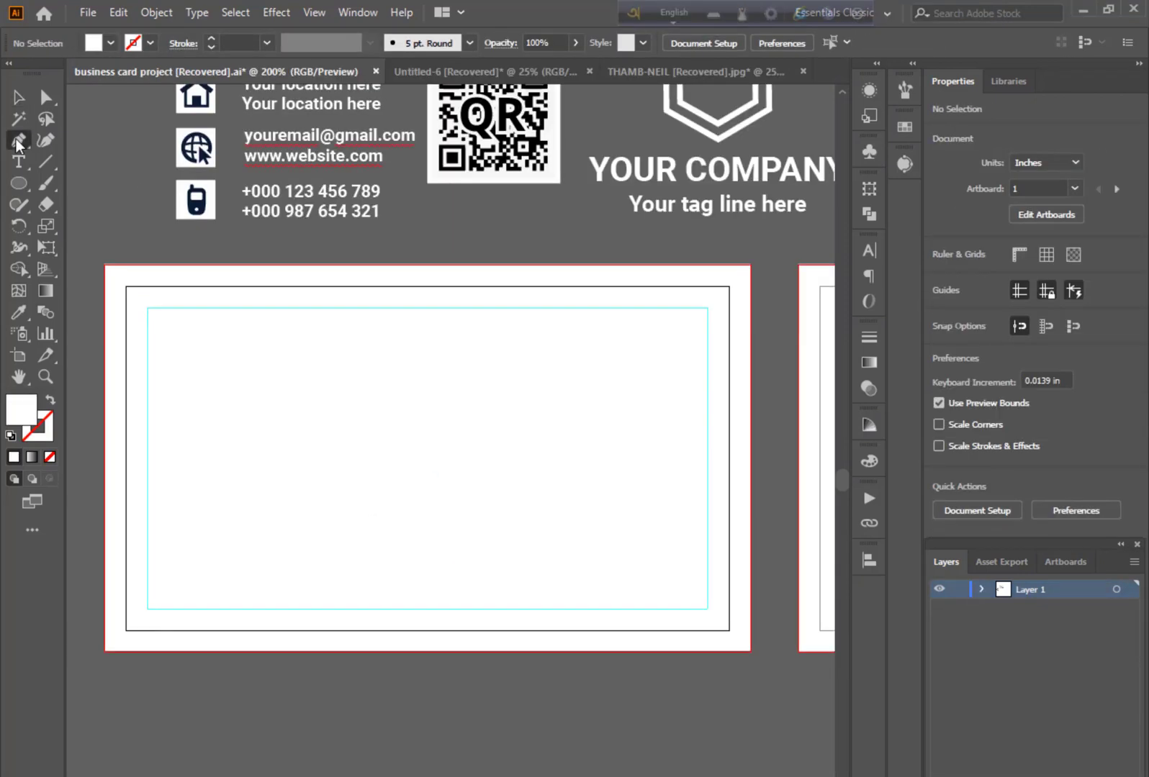
Step: Draw an S-shaped curve with the Pen tool from the front card's top bleed edge to its bottom bleed edge
{"action": "left_click", "coordinate": [18, 143]}
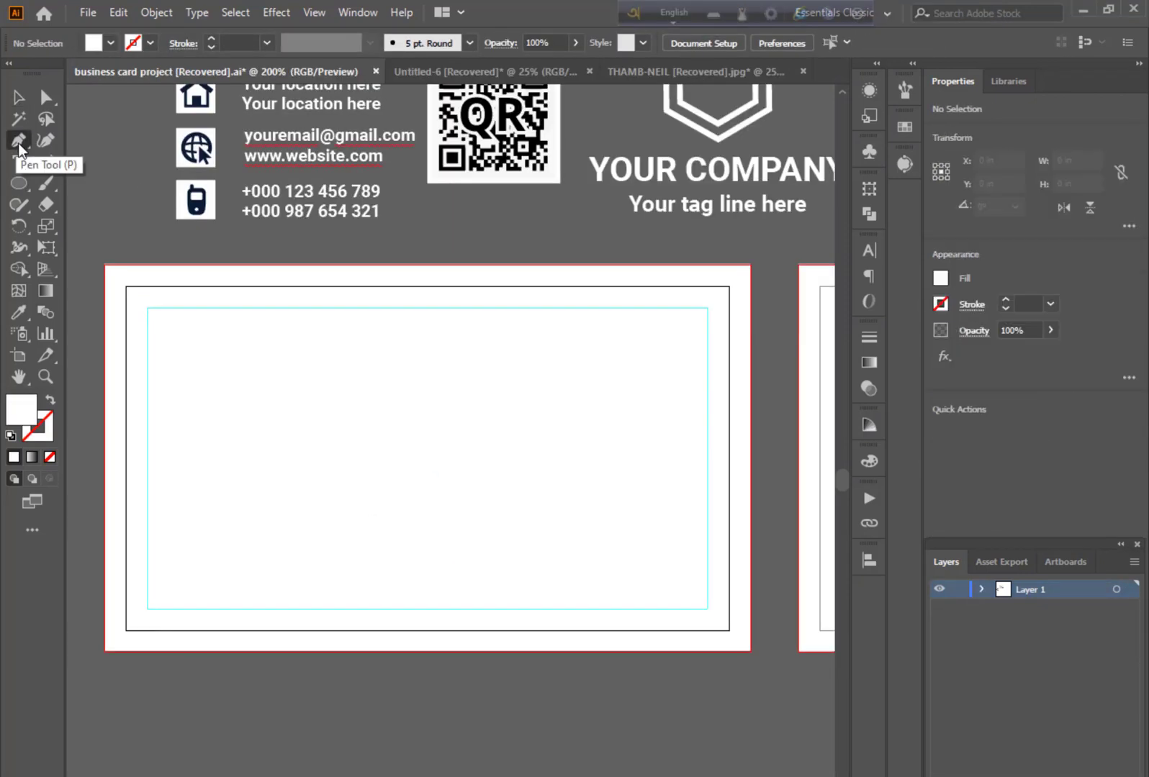
{"action": "left_click", "coordinate": [538, 266]}
{"action": "left_click_drag", "start_coordinate": [518, 433], "coordinate": [594, 512]}
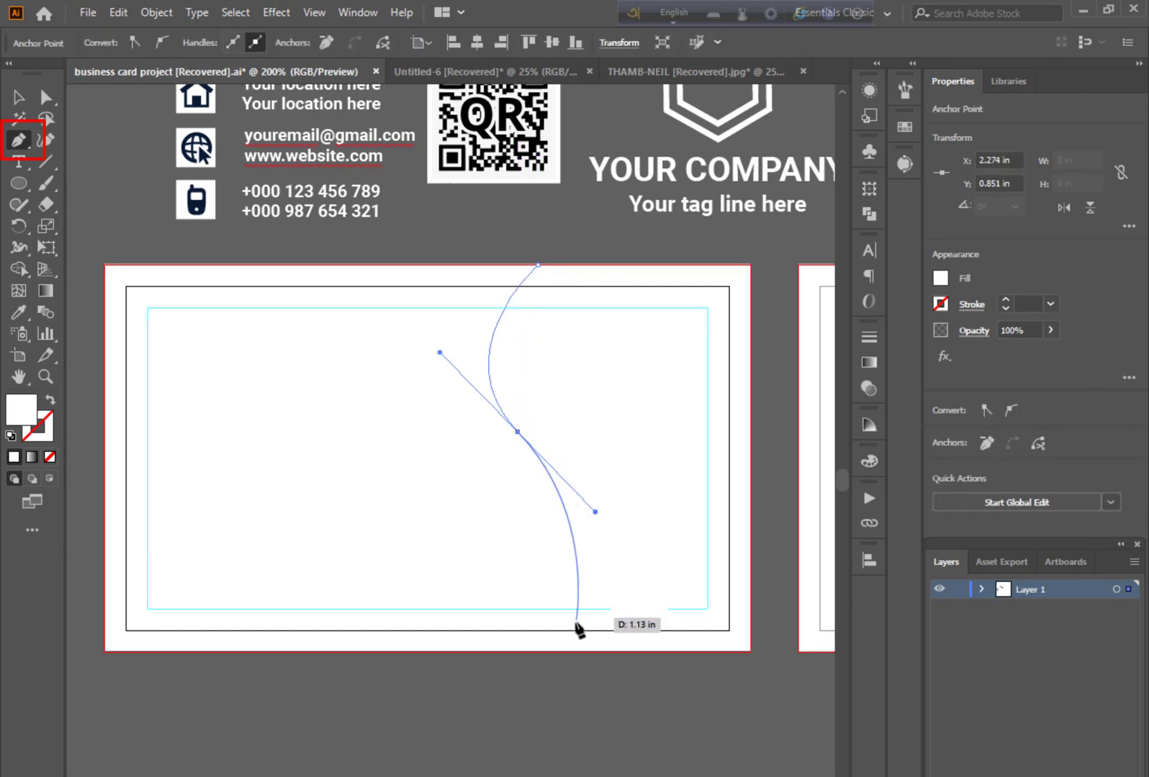
{"action": "left_click_drag", "start_coordinate": [561, 652], "coordinate": [500, 695]}
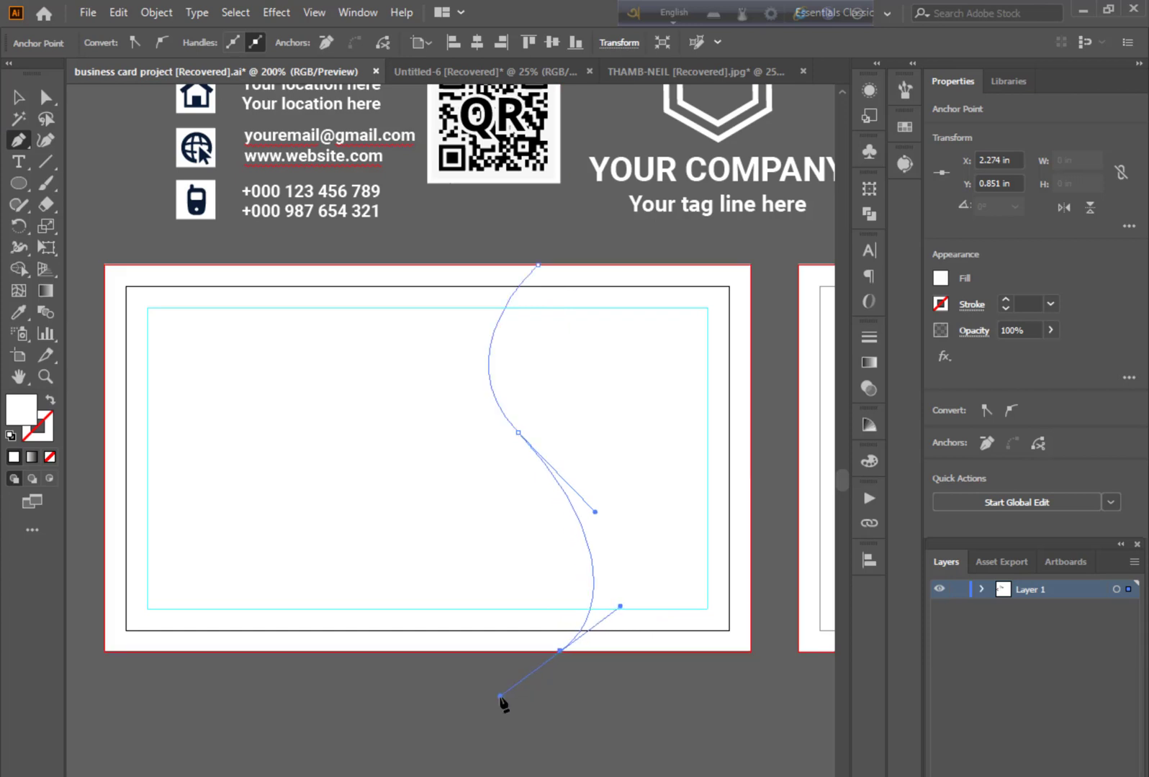
{"action": "left_click", "coordinate": [561, 652]}
Step: Continue the curve outside the bleed around the card's right side and close it at the starting anchor
{"action": "left_click", "coordinate": [620, 699]}
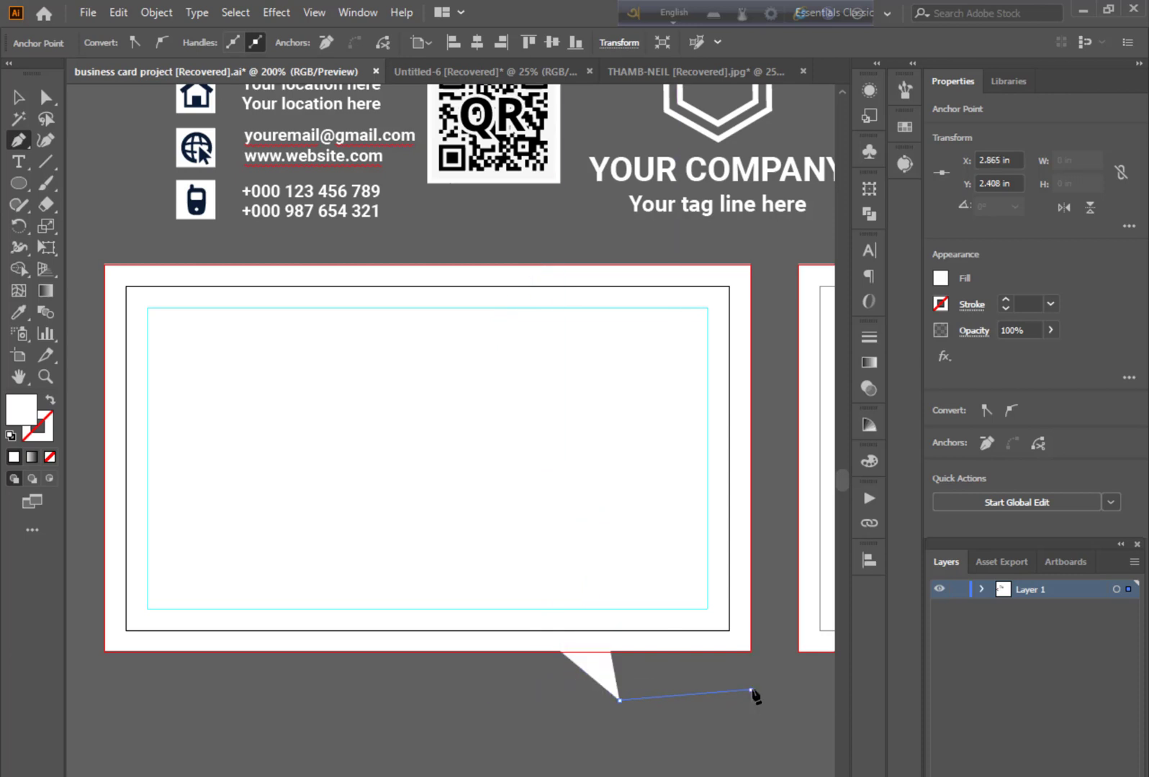
{"action": "left_click", "coordinate": [751, 689]}
{"action": "left_click", "coordinate": [771, 650]}
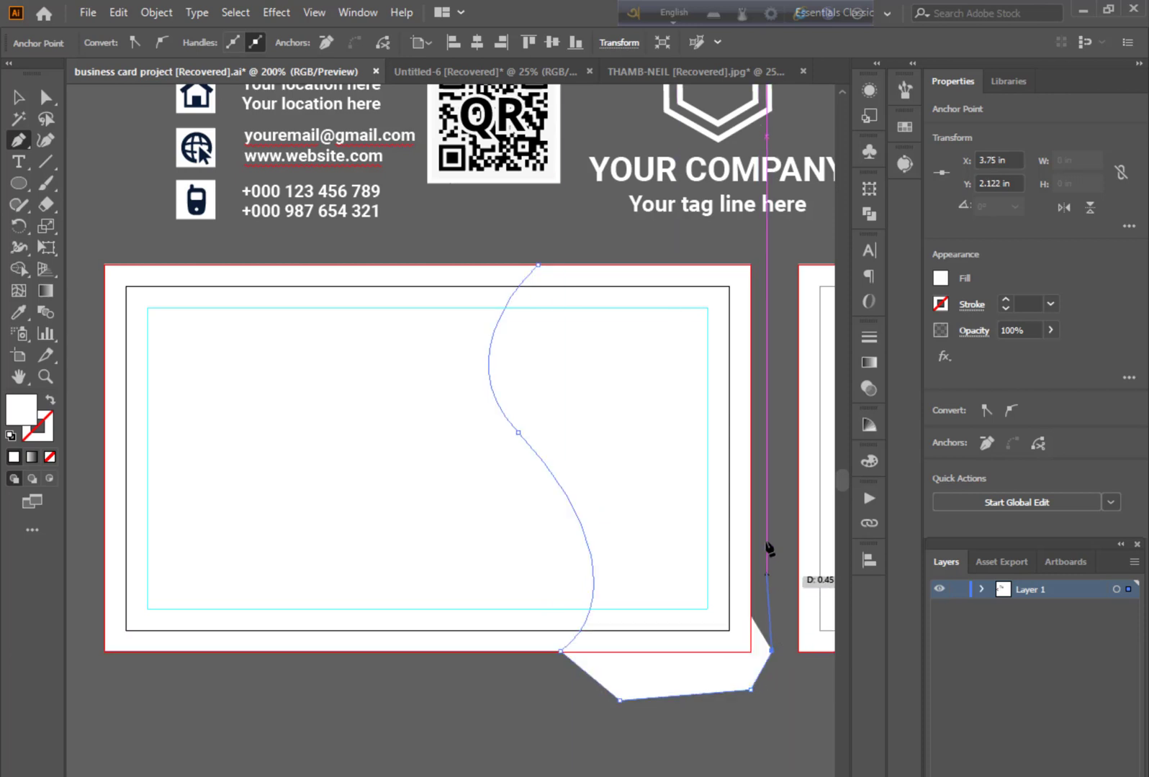
{"action": "left_click", "coordinate": [757, 239]}
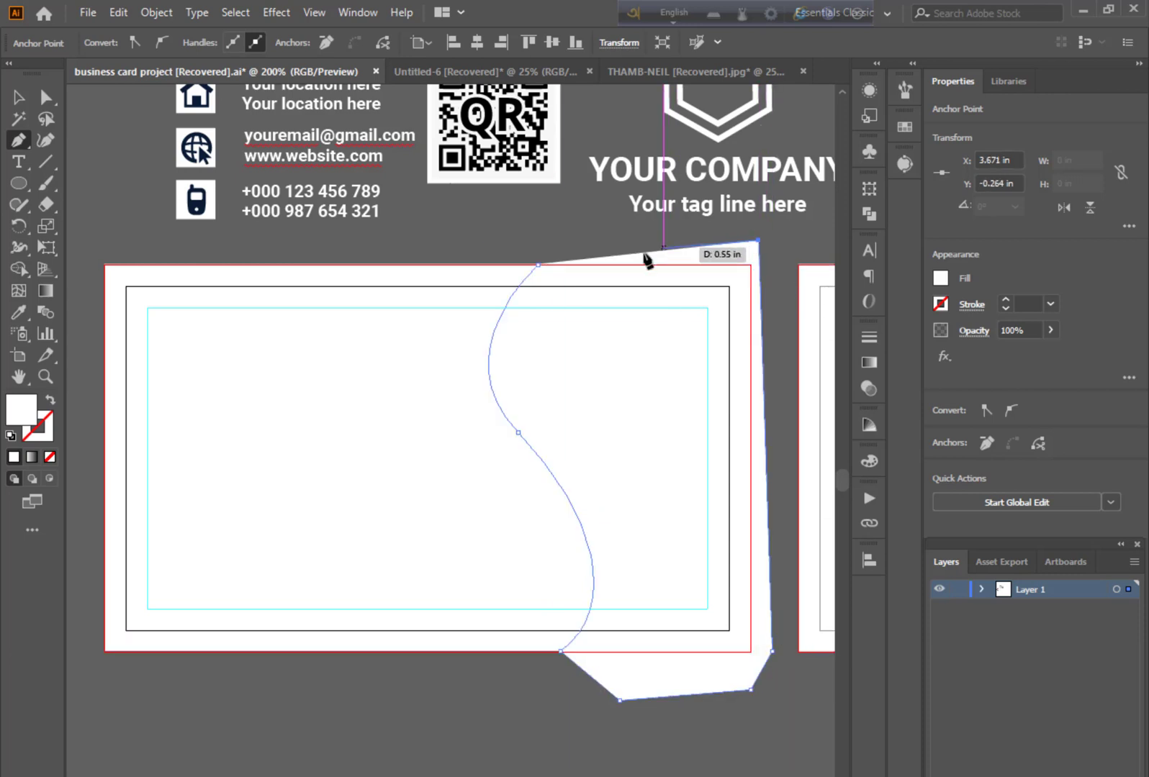
{"action": "left_click", "coordinate": [538, 264]}
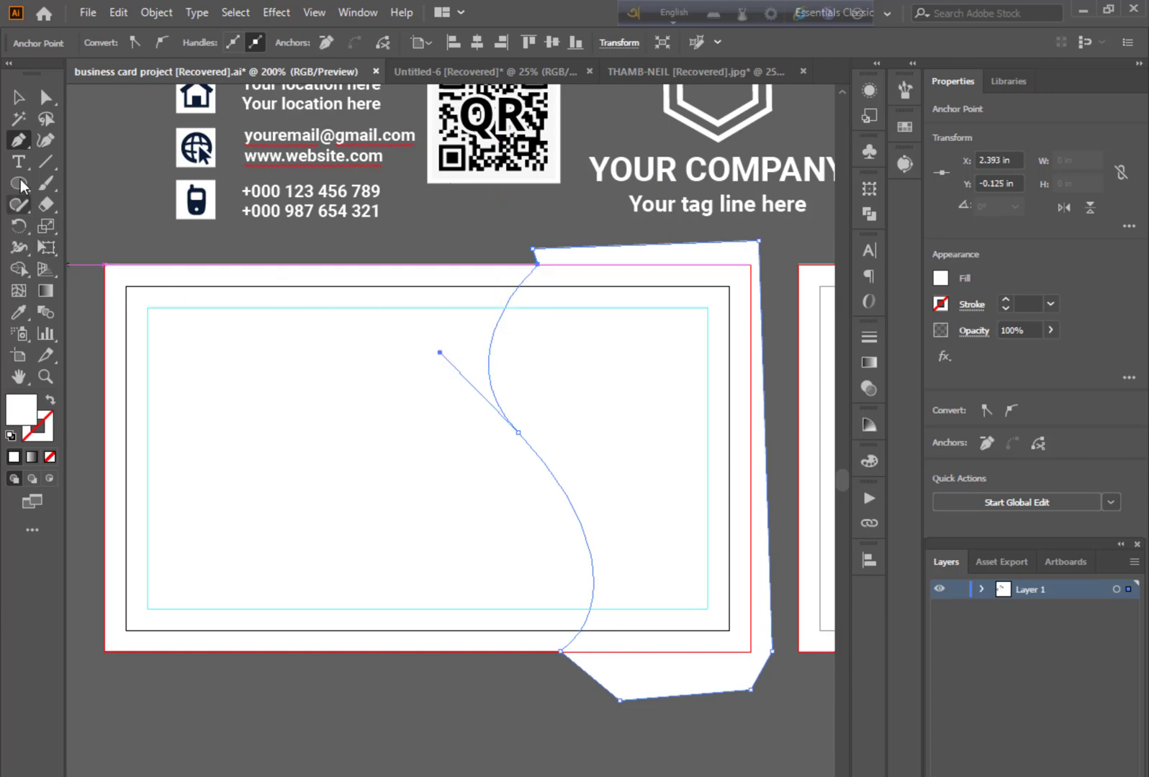
{"action": "left_click", "coordinate": [18, 97]}
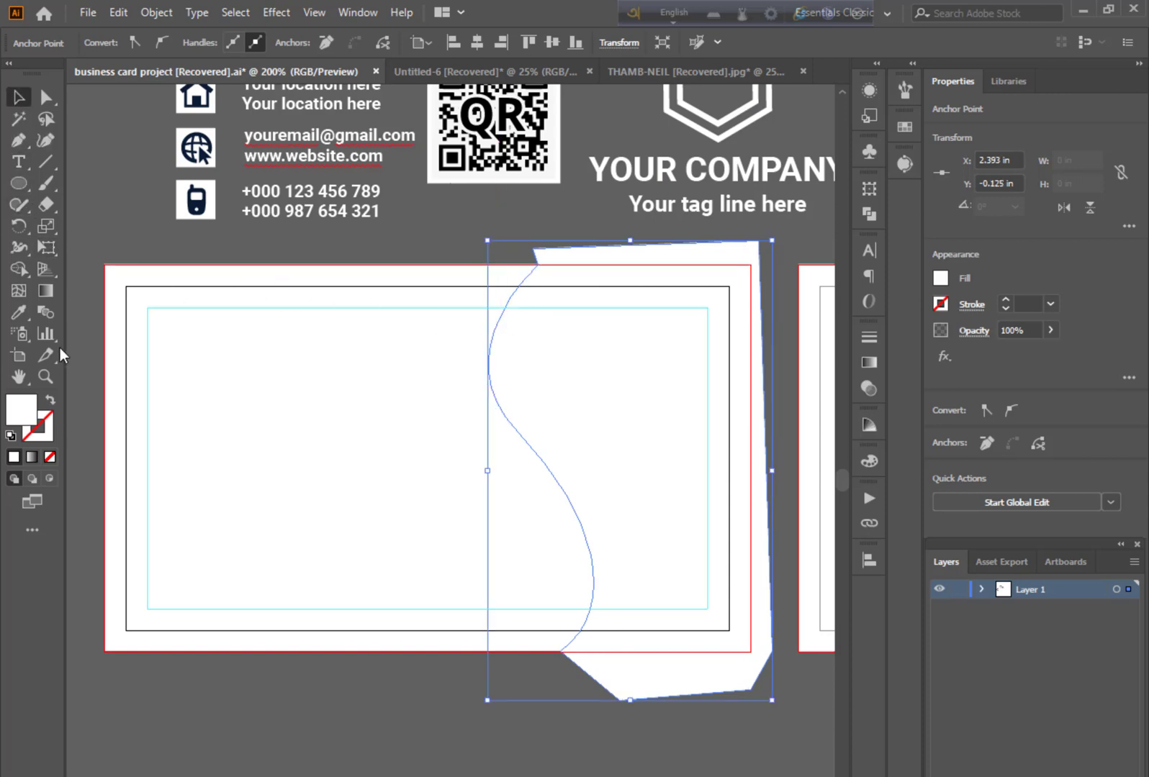
Step: Fill the closed curved shape with a light green sampled from the color wheel image, and deselect it
{"action": "left_click", "coordinate": [18, 312]}
{"action": "scroll", "coordinate": [304, 303], "scroll_direction": "up", "scroll_amount": 5}
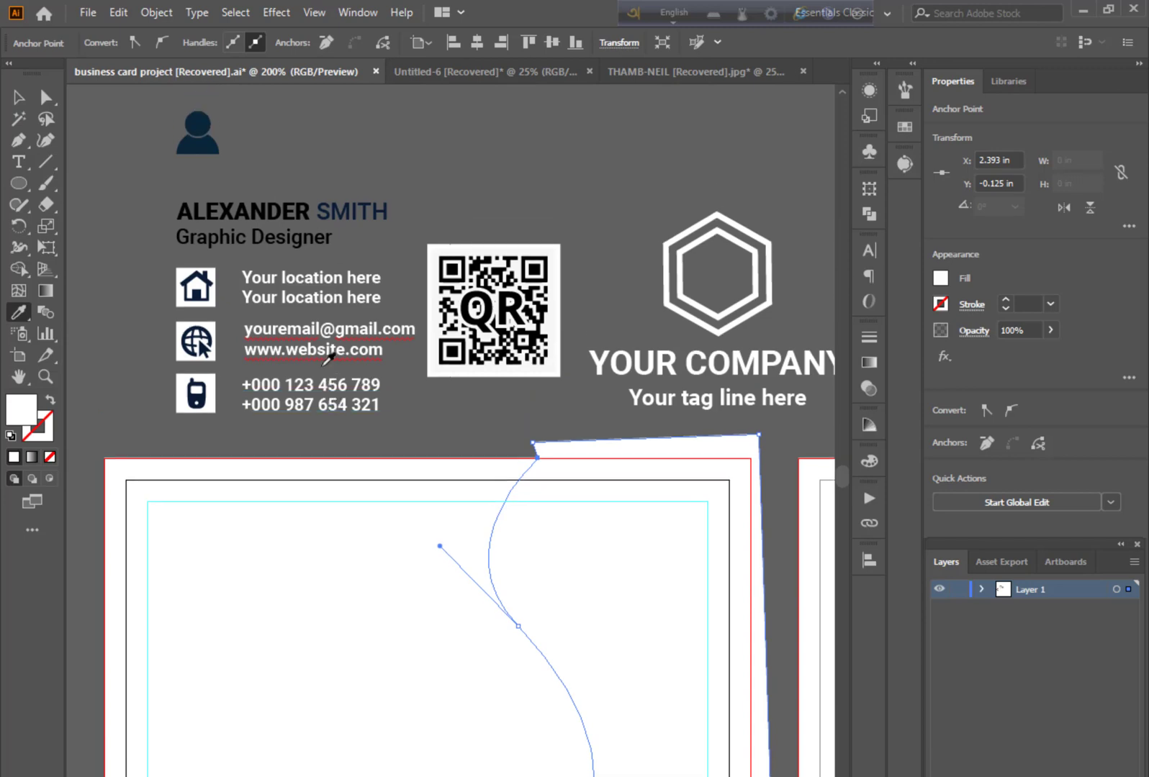
{"action": "scroll", "coordinate": [336, 365], "scroll_direction": "left", "scroll_amount": 6}
{"action": "scroll", "coordinate": [336, 366], "scroll_direction": "down", "scroll_amount": 4}
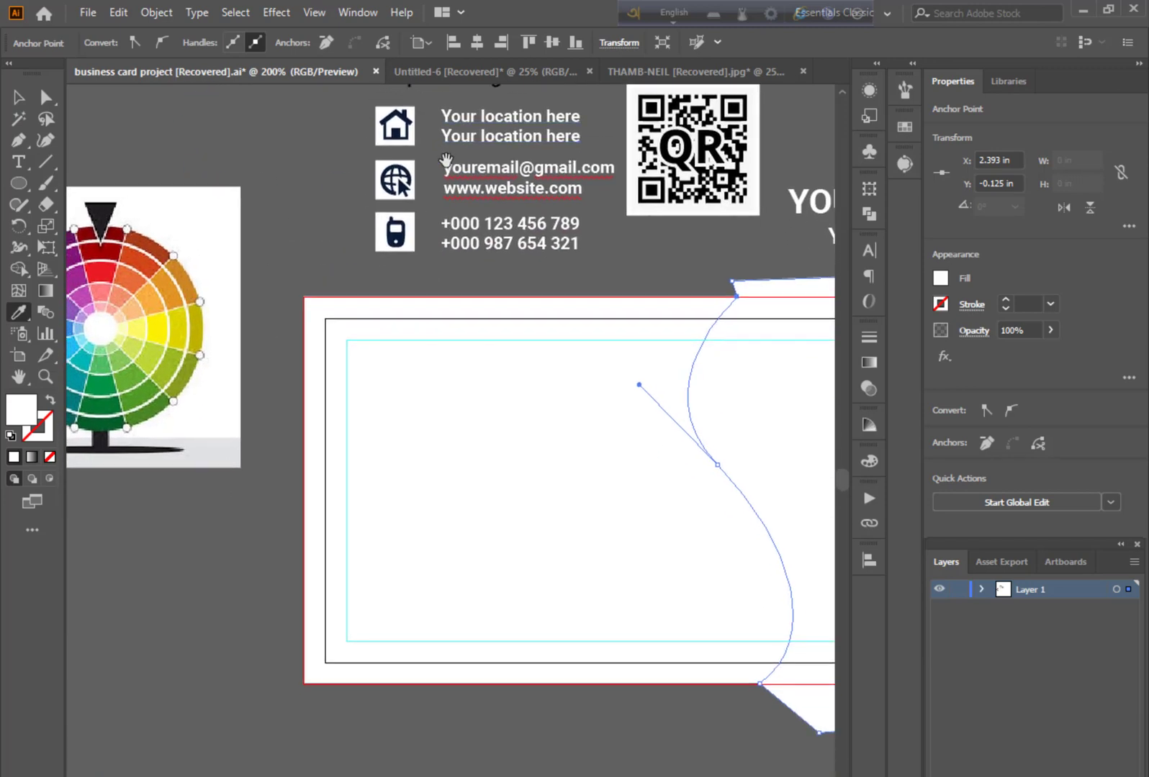
{"action": "left_click", "coordinate": [149, 387]}
{"action": "scroll", "coordinate": [410, 384], "scroll_direction": "right", "scroll_amount": 3}
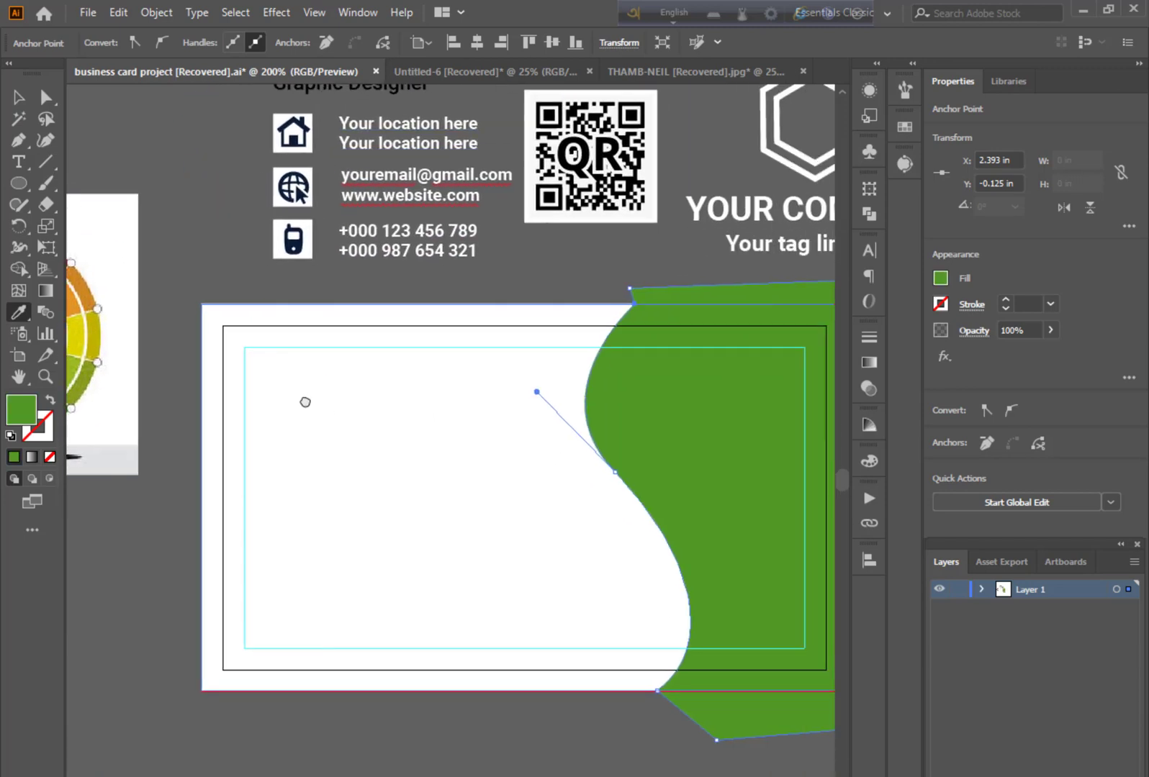
{"action": "scroll", "coordinate": [428, 380], "scroll_direction": "down", "scroll_amount": 2}
{"action": "scroll", "coordinate": [288, 360], "scroll_direction": "left", "scroll_amount": 2}
{"action": "left_click", "coordinate": [102, 333]}
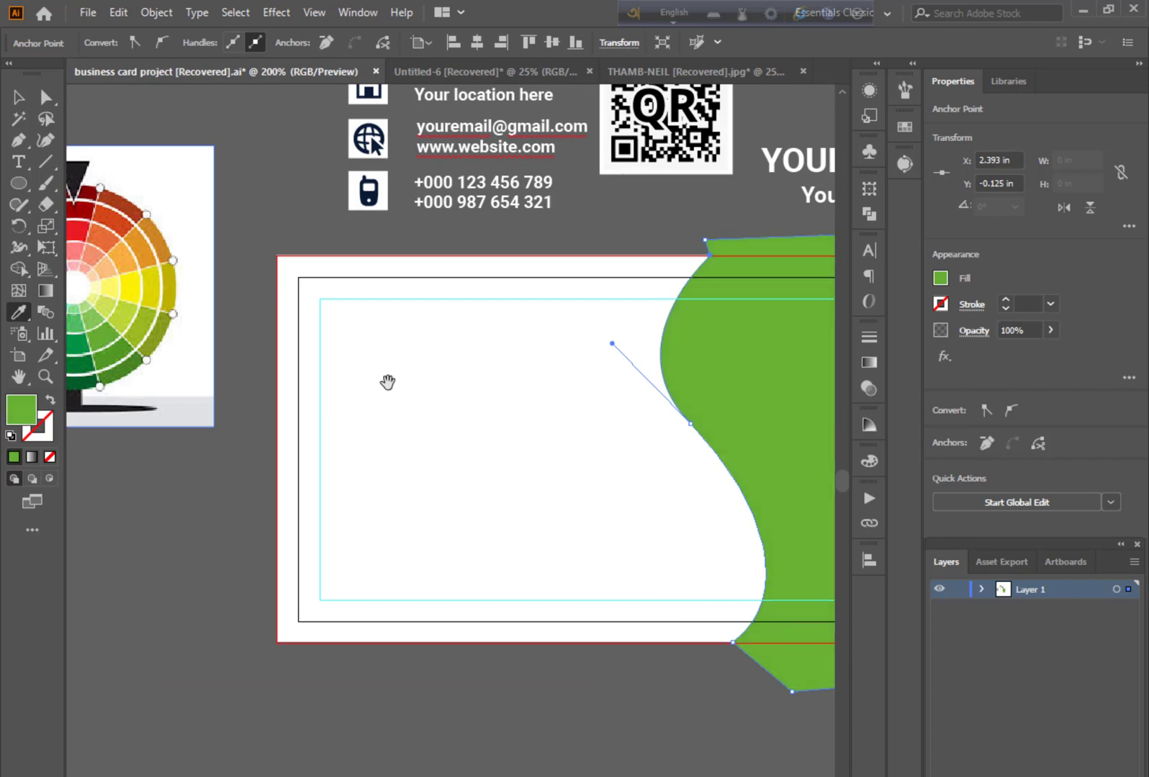
{"action": "scroll", "coordinate": [387, 382], "scroll_direction": "right", "scroll_amount": 5}
{"action": "scroll", "coordinate": [302, 385], "scroll_direction": "down", "scroll_amount": 1}
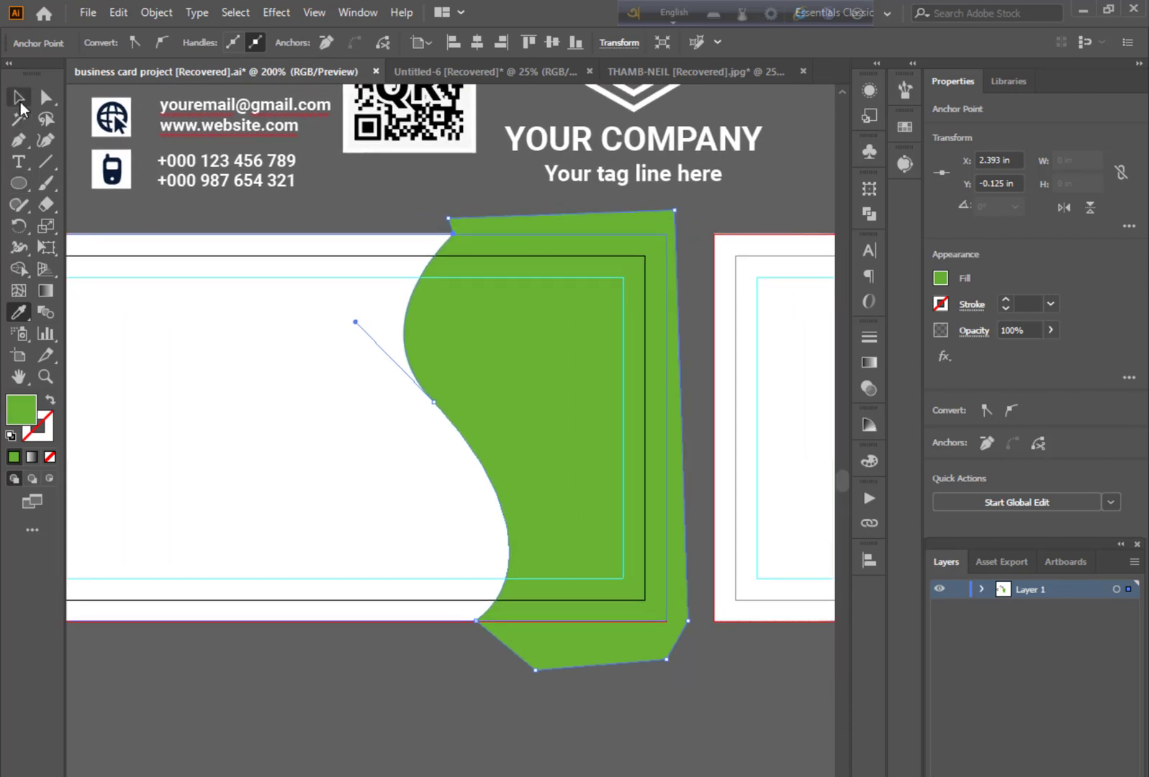
{"action": "left_click", "coordinate": [20, 100]}
{"action": "left_click", "coordinate": [350, 176]}
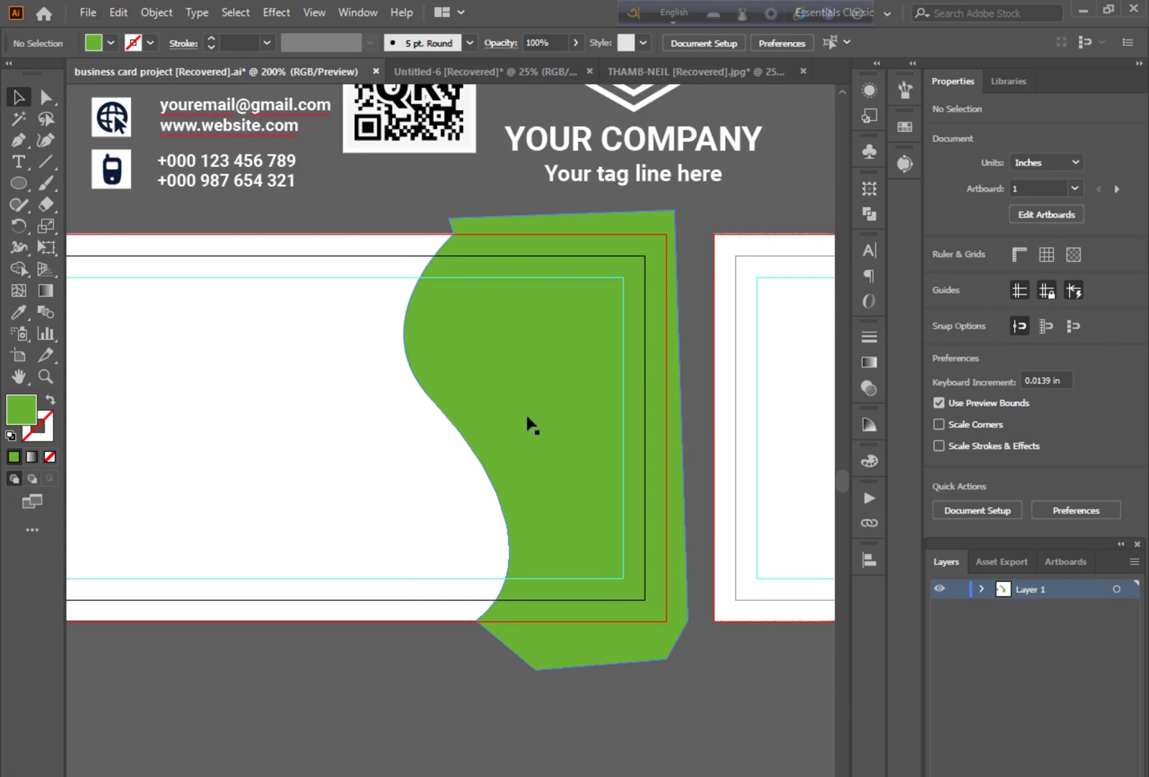
Step: Duplicate the green curved shape with a slight offset to the right of the original
{"action": "left_click_drag", "start_coordinate": [525, 418], "coordinate": [540, 421]}
{"action": "key", "text": "alt"}
{"action": "left_click", "coordinate": [450, 561]}
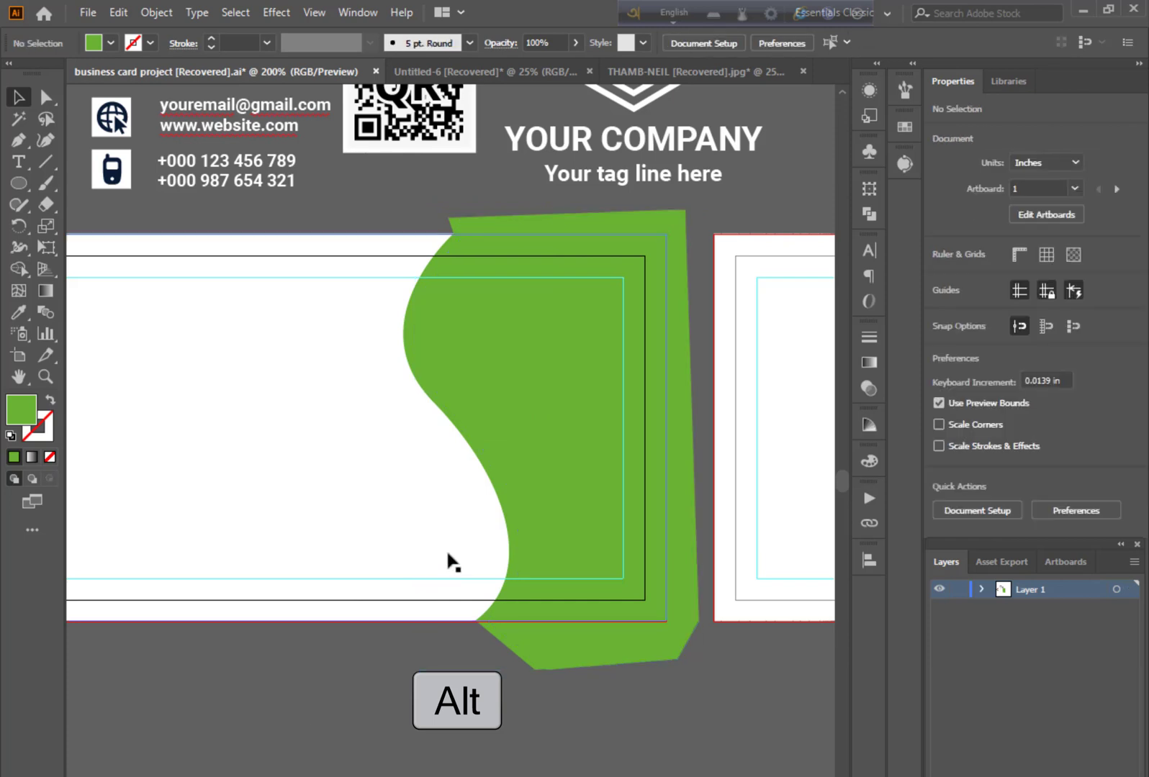
Step: Fill the original shape behind the copy with a darker green sampled from the color wheel, forming an edge band
{"action": "left_click", "coordinate": [498, 496]}
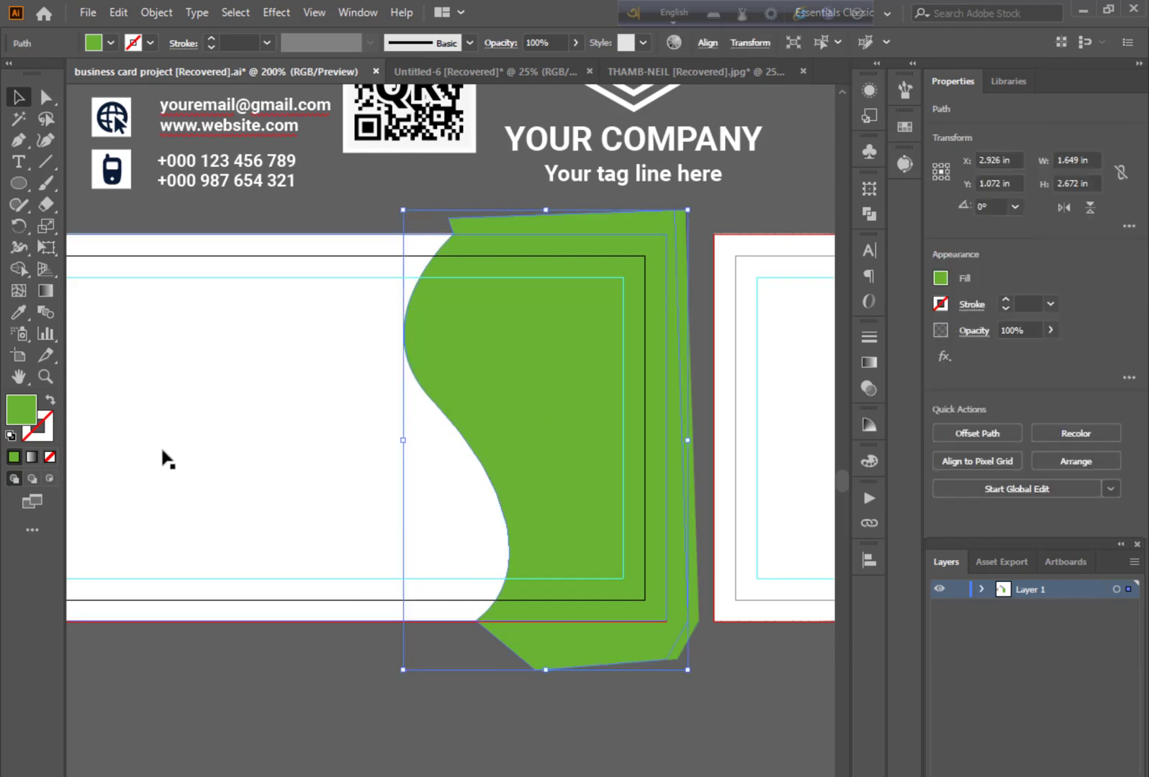
{"action": "left_click", "coordinate": [18, 311]}
{"action": "scroll", "coordinate": [423, 366], "scroll_direction": "left", "scroll_amount": 5}
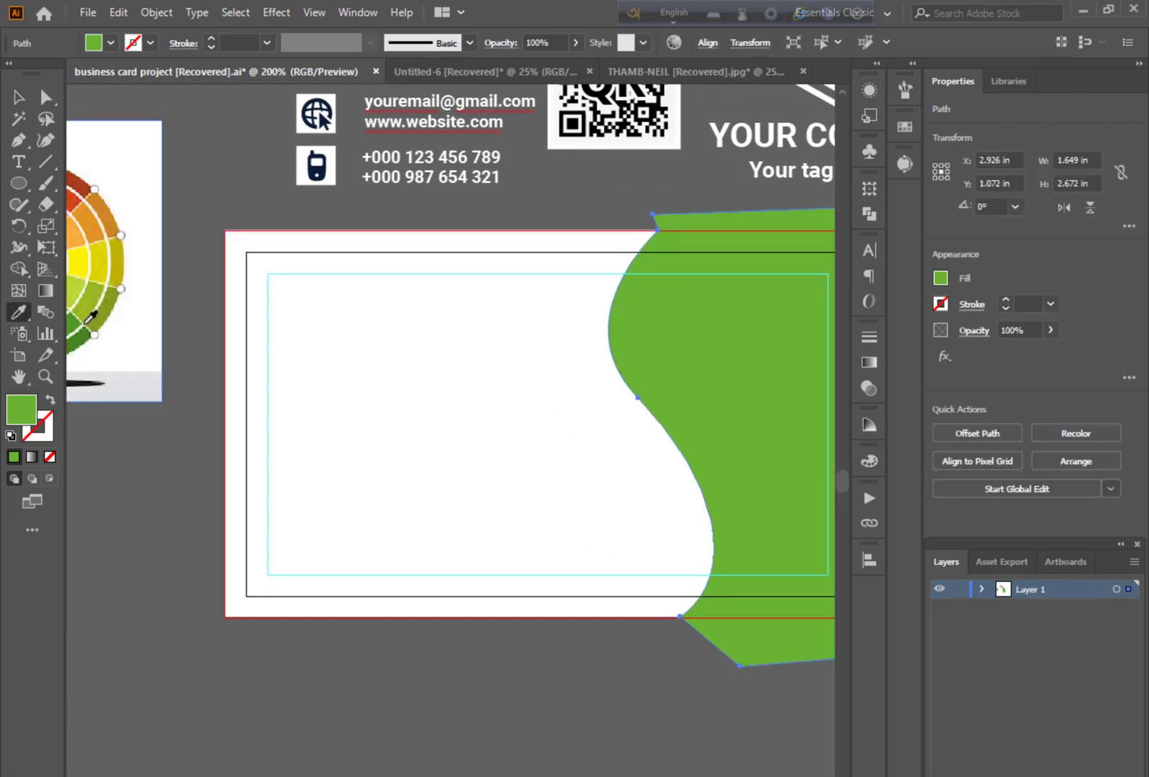
{"action": "left_click", "coordinate": [73, 318]}
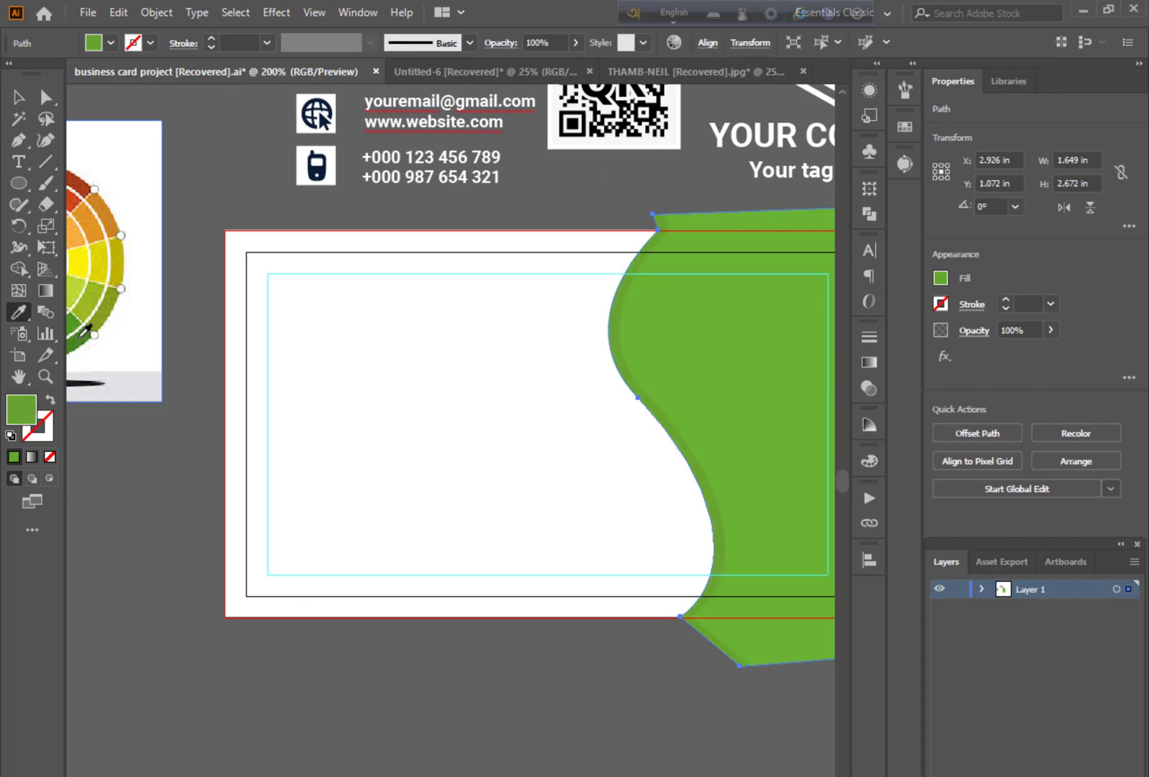
{"action": "left_click", "coordinate": [85, 331]}
{"action": "left_click", "coordinate": [18, 96]}
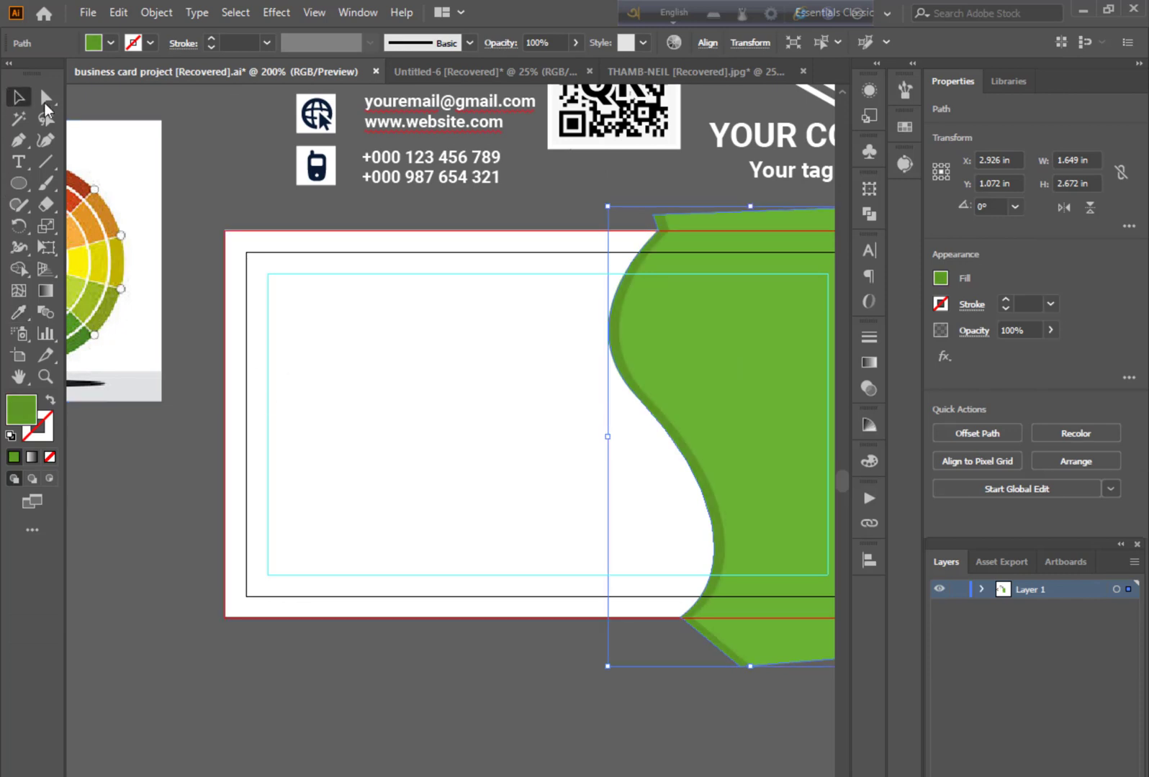
{"action": "left_click", "coordinate": [471, 582]}
{"action": "scroll", "coordinate": [471, 582], "scroll_direction": "right", "scroll_amount": 5}
{"action": "scroll", "coordinate": [501, 583], "scroll_direction": "left", "scroll_amount": 3}
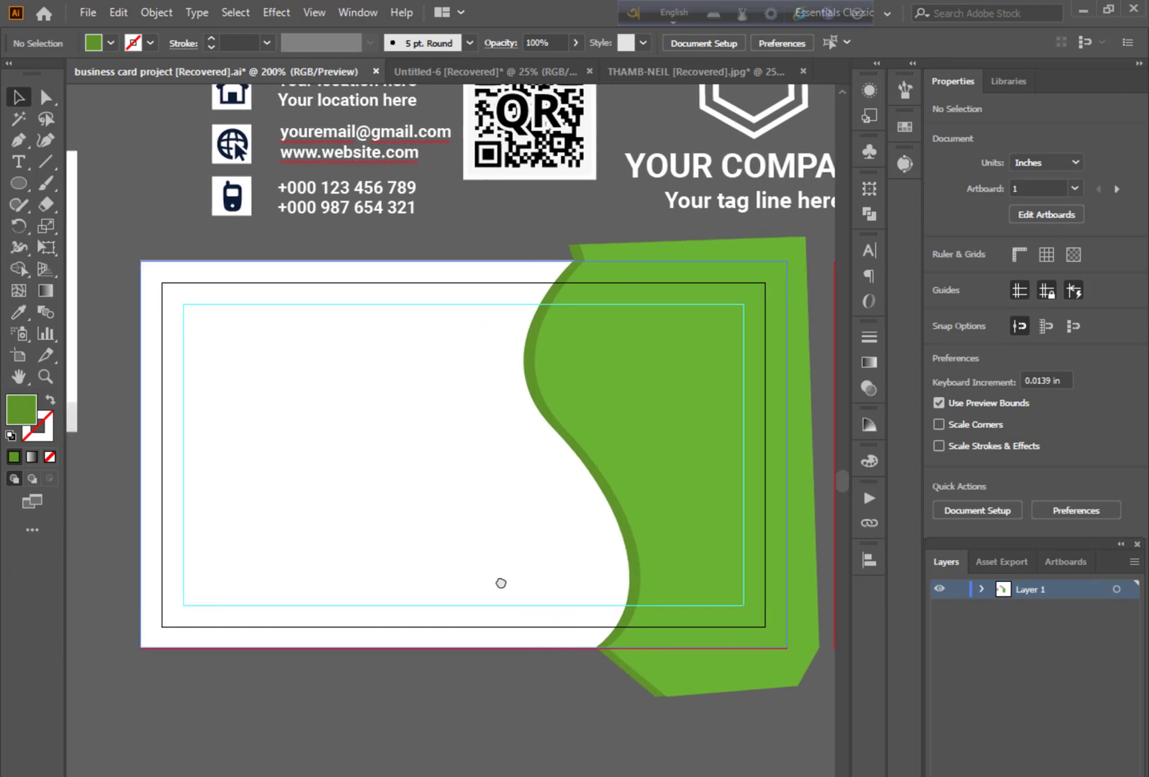
{"action": "left_click_drag", "start_coordinate": [466, 240], "coordinate": [404, 202]}
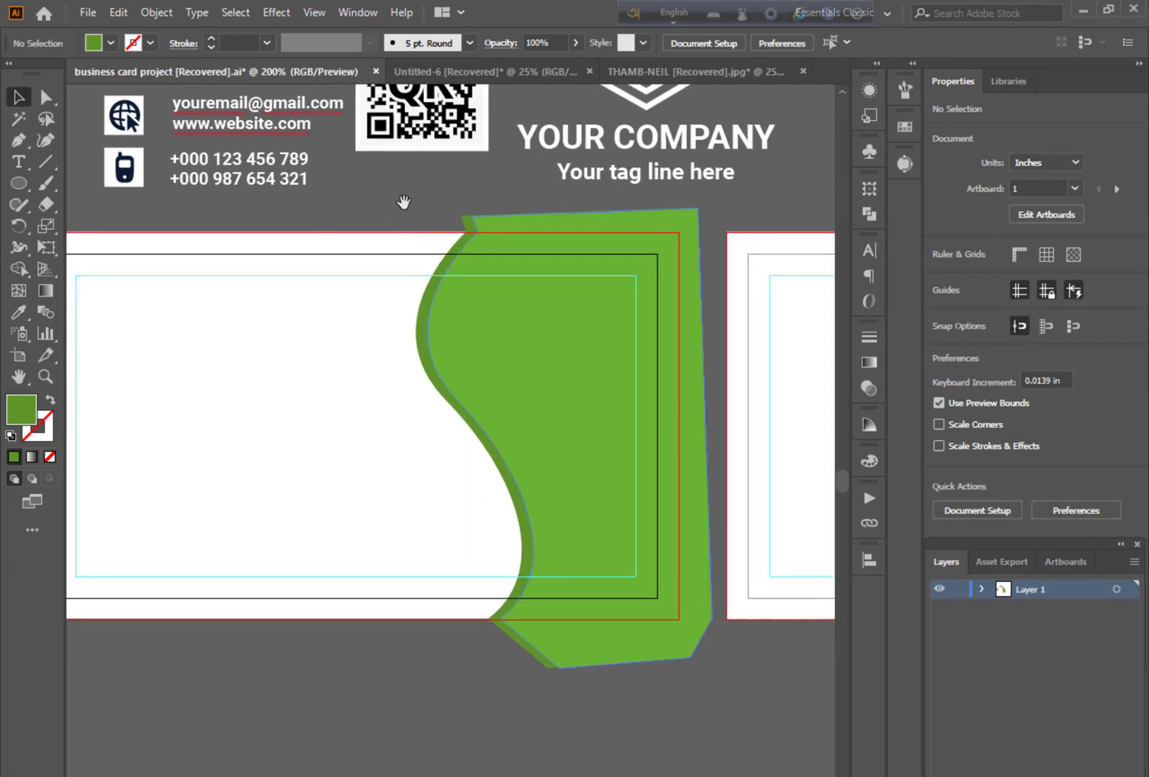
Step: Trim the parts of both green curved shapes that extend outside the front card's bleed with the Shape Builder tool
{"action": "left_click_drag", "start_coordinate": [702, 691], "coordinate": [623, 623]}
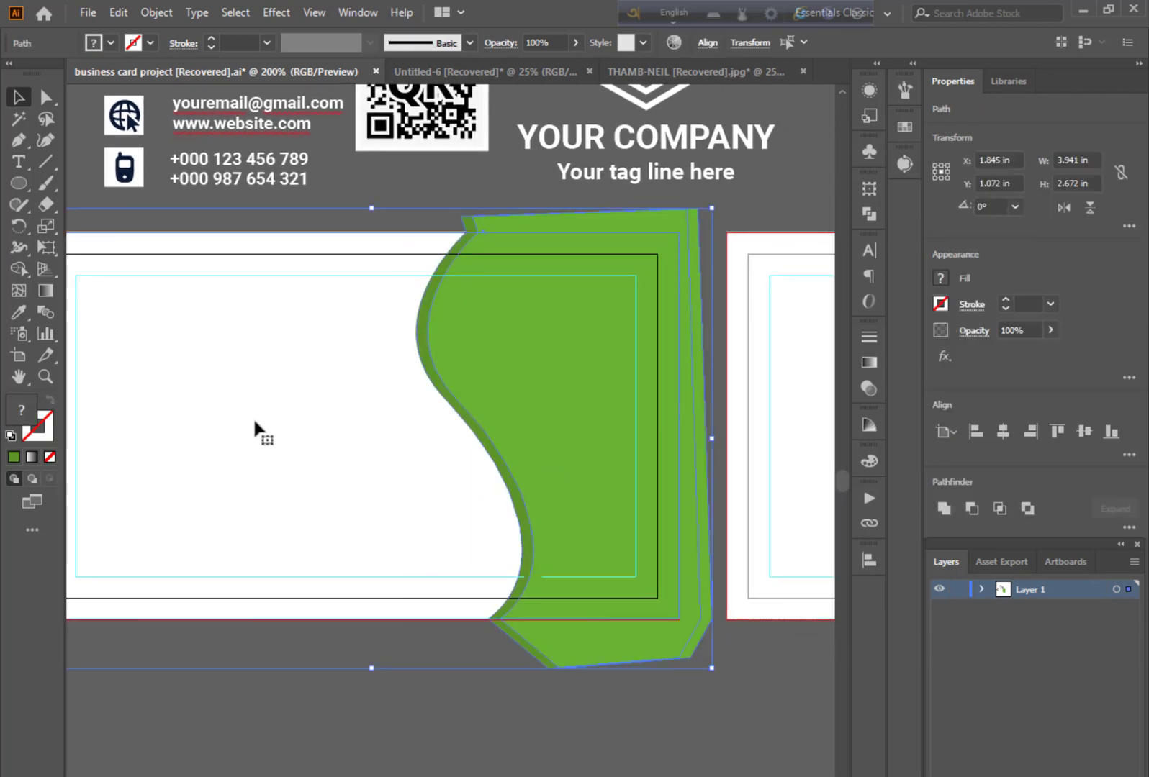
{"action": "left_click", "coordinate": [30, 271]}
{"action": "key", "text": "ctrl+a"}
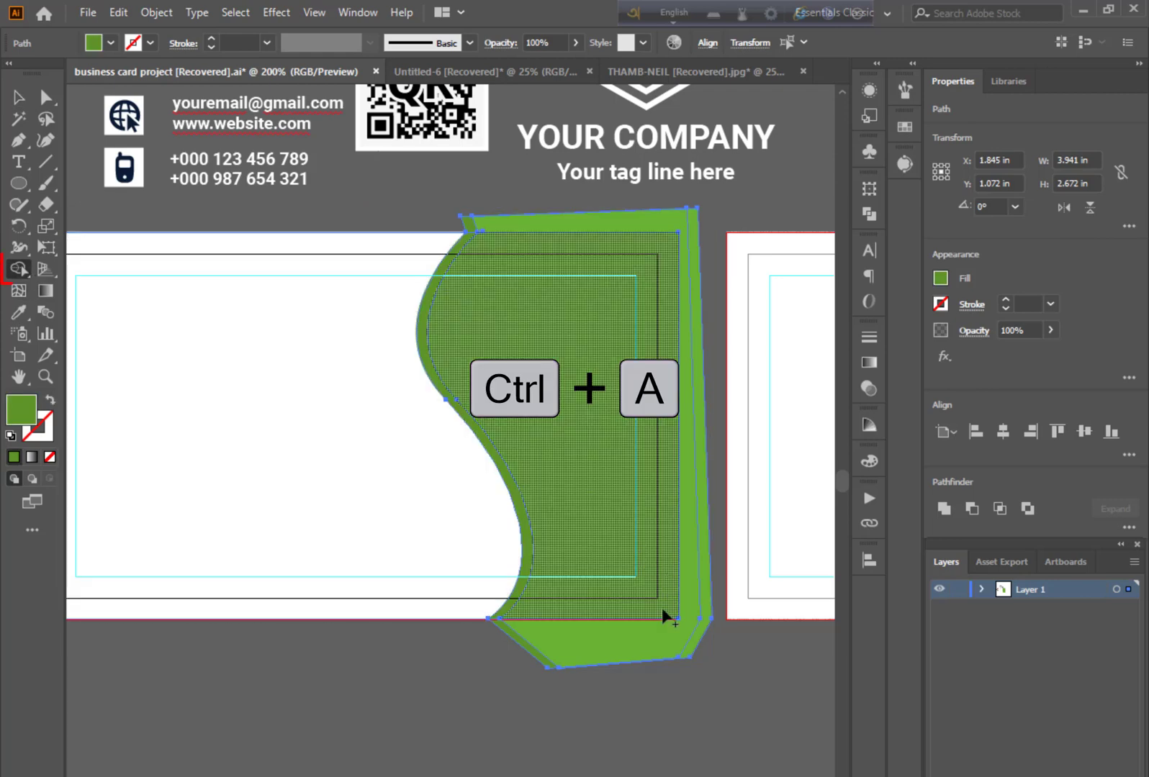
{"action": "left_click", "coordinate": [617, 637], "text": "alt"}
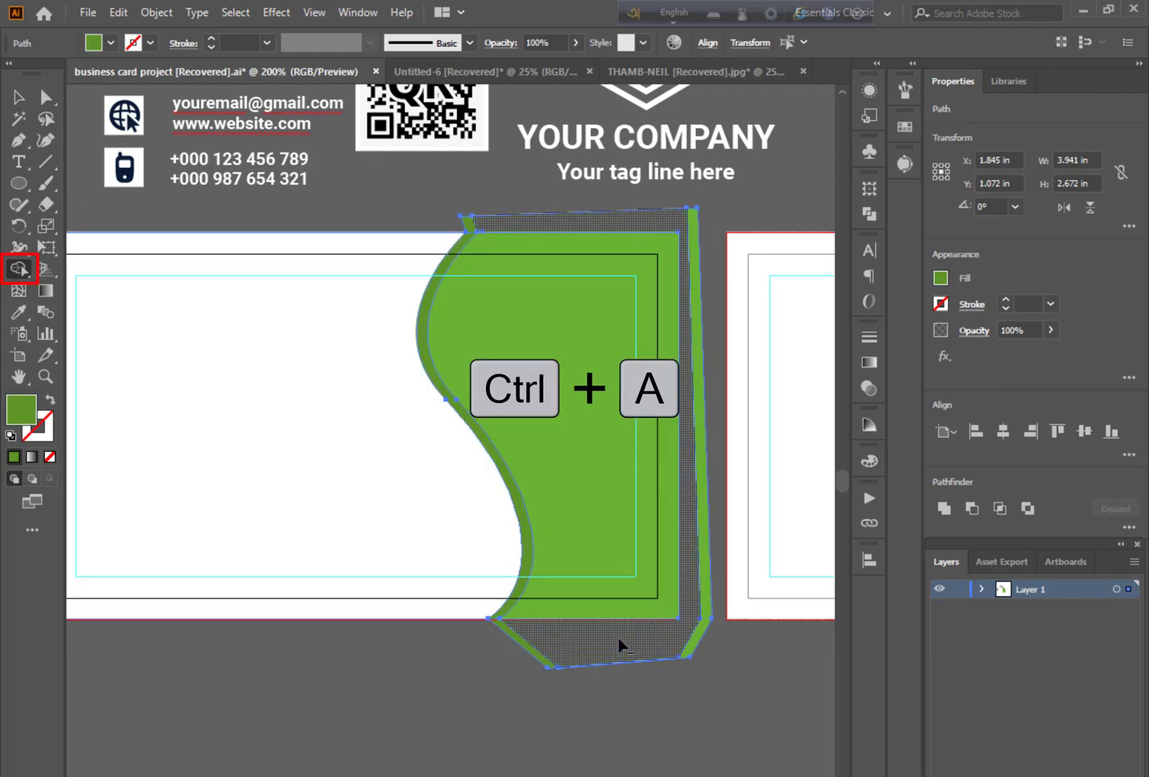
{"action": "left_click", "coordinate": [699, 631], "text": "alt"}
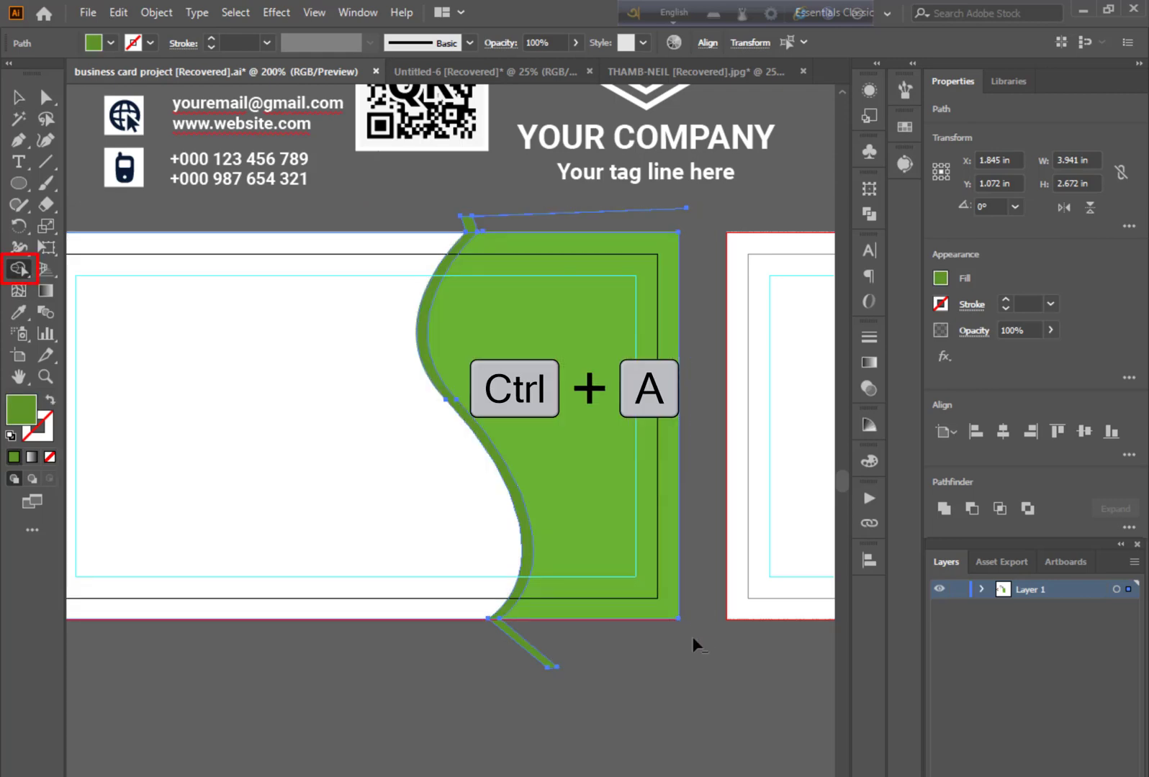
{"action": "left_click", "coordinate": [534, 652], "text": "alt"}
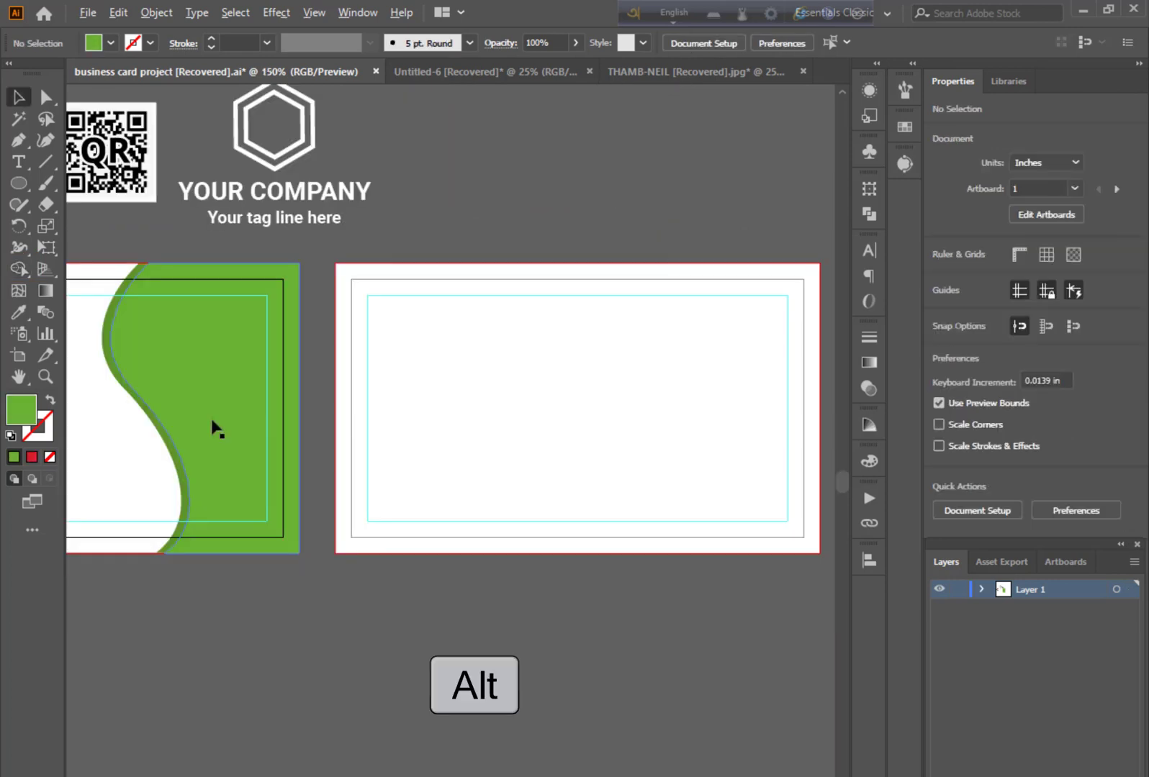
Step: Copy the green curve group onto the right end of the second card and shift the copy 0.4 in to the right
{"action": "left_click_drag", "start_coordinate": [213, 421], "coordinate": [732, 426]}
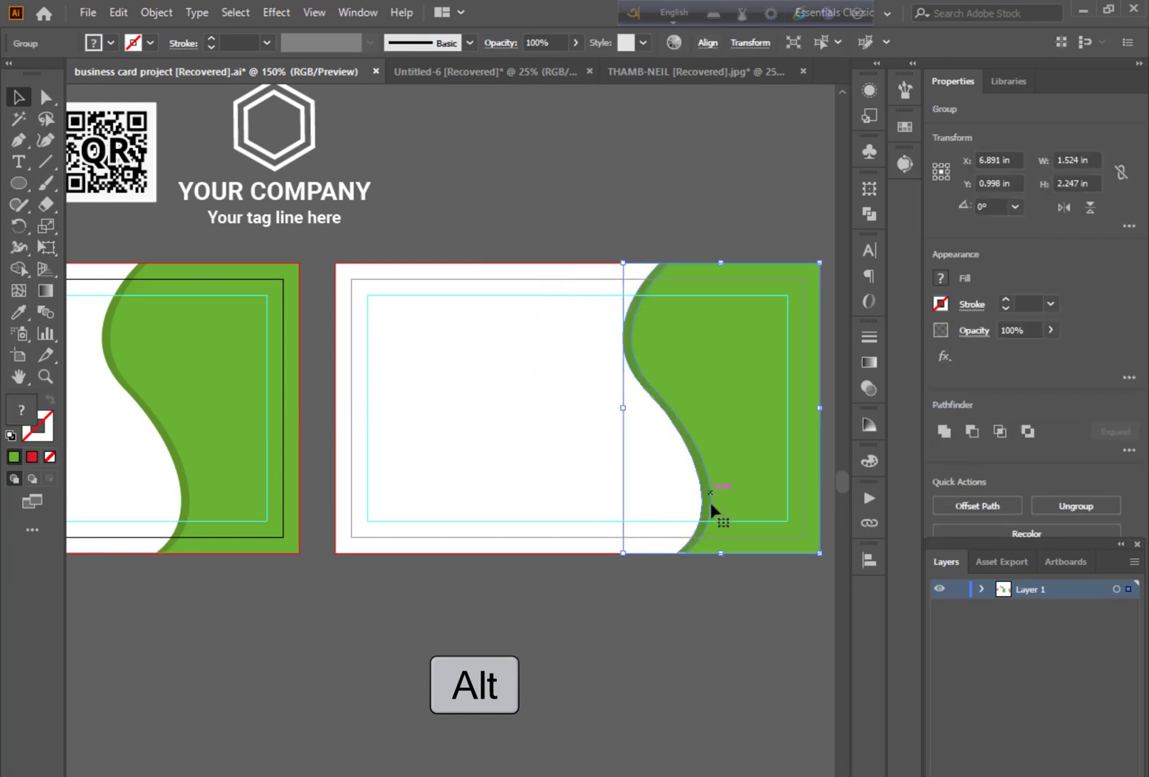
{"action": "left_click", "coordinate": [695, 684]}
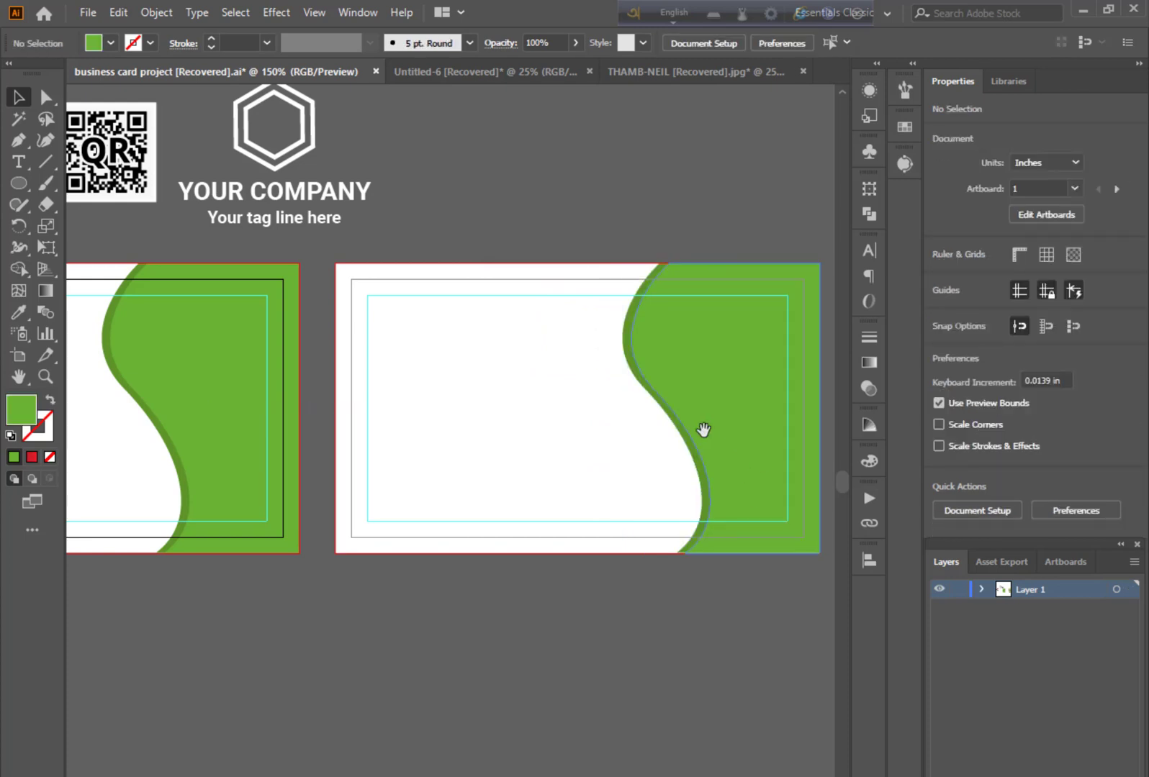
{"action": "left_click_drag", "start_coordinate": [703, 429], "coordinate": [625, 421]}
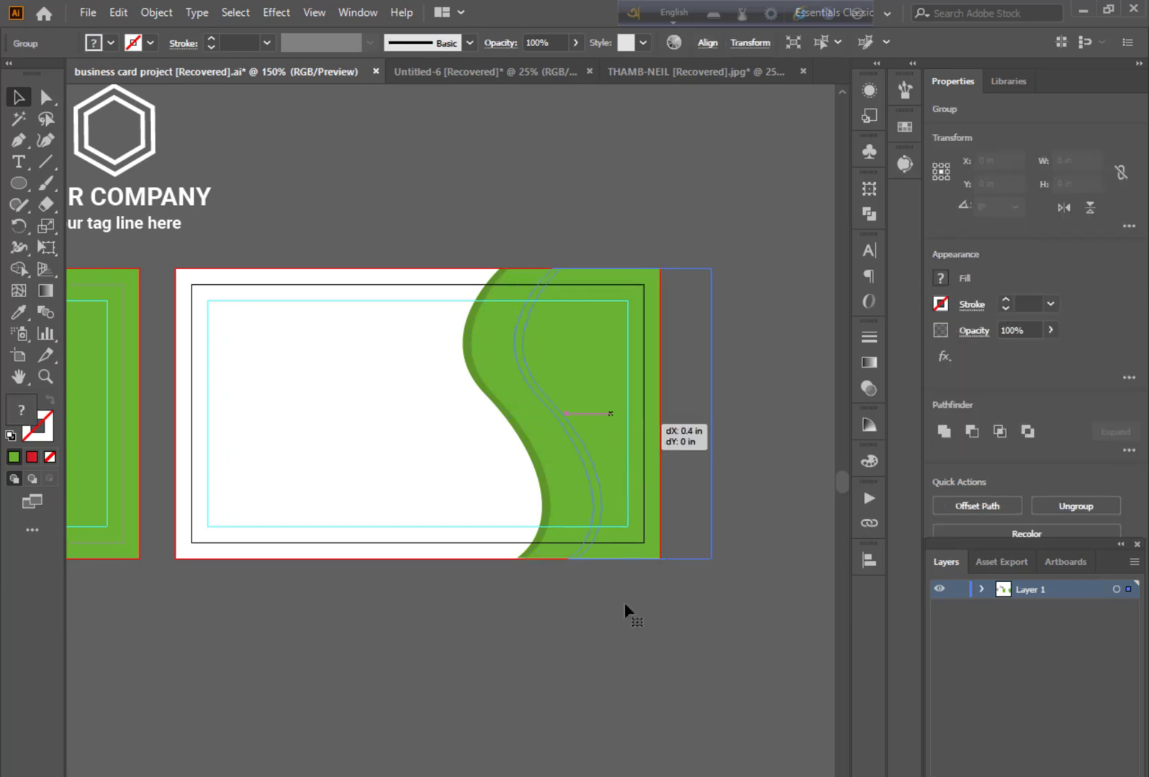
{"action": "left_click_drag", "start_coordinate": [624, 605], "coordinate": [621, 652]}
{"action": "left_click", "coordinate": [621, 653]}
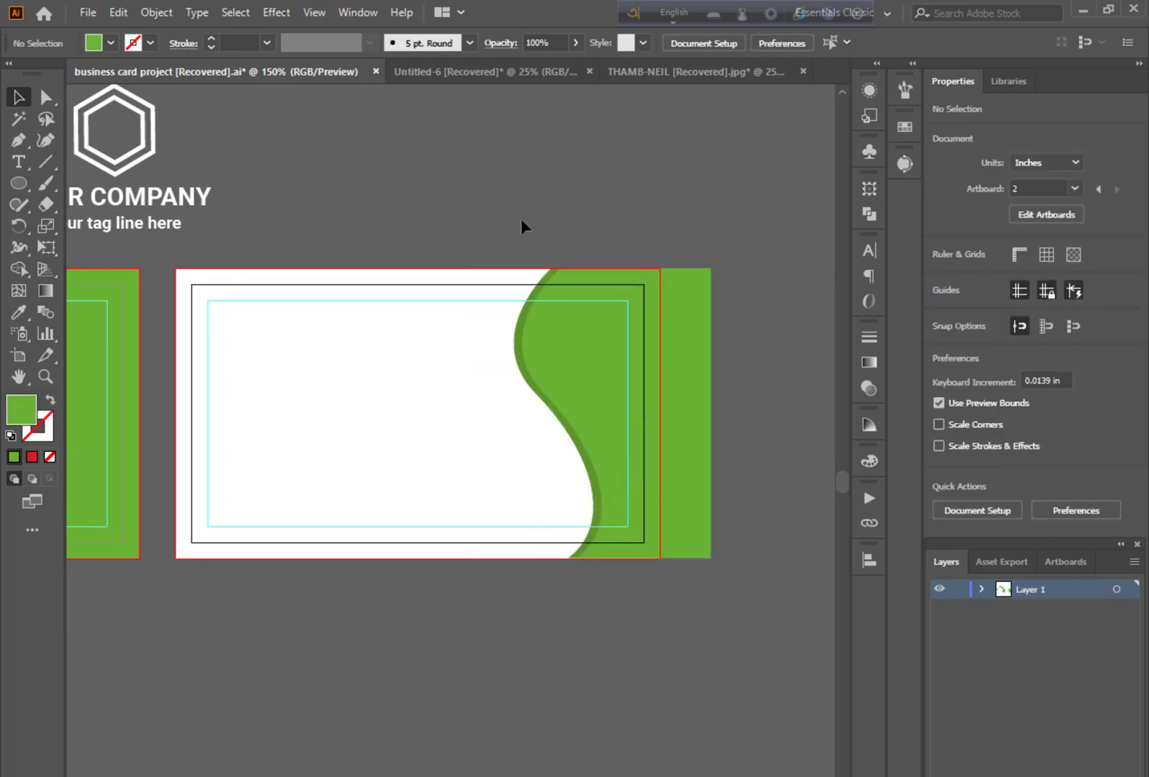
Step: Remove the green overhang beyond the second card's right bleed edge with the Shape Builder tool and deselect
{"action": "left_click_drag", "start_coordinate": [739, 643], "coordinate": [738, 643]}
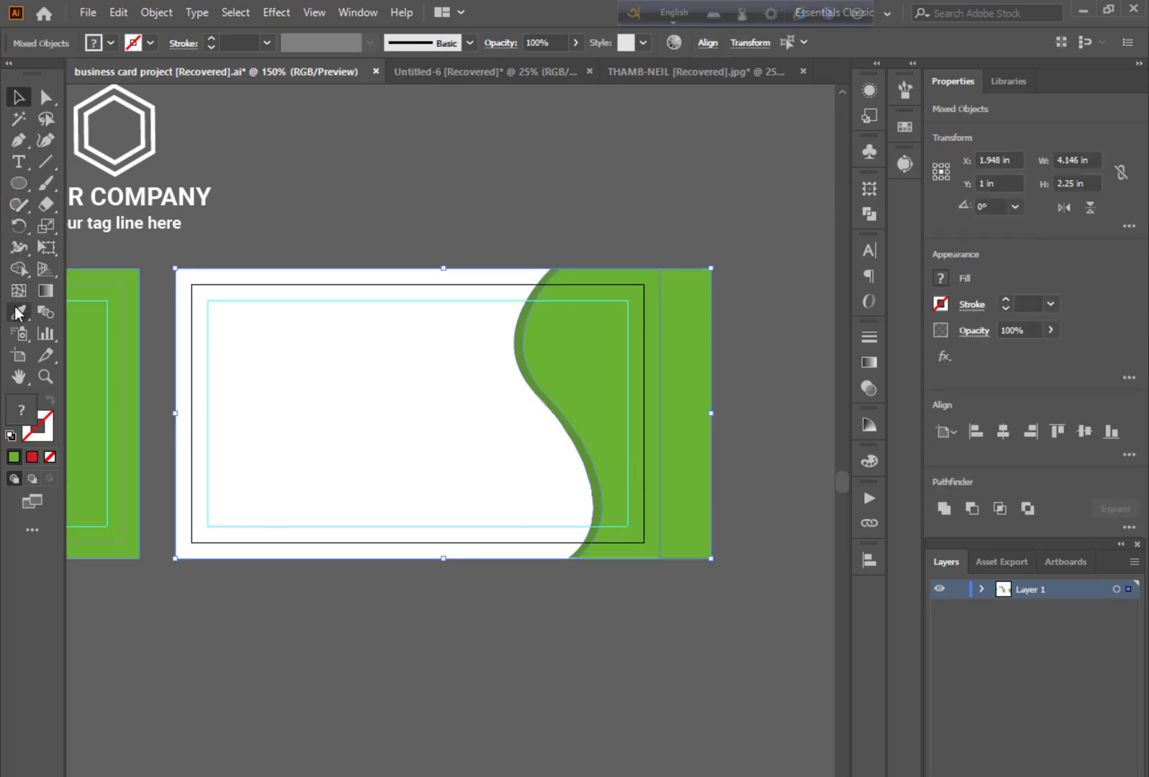
{"action": "left_click", "coordinate": [18, 269]}
{"action": "left_click", "coordinate": [686, 415], "text": "alt"}
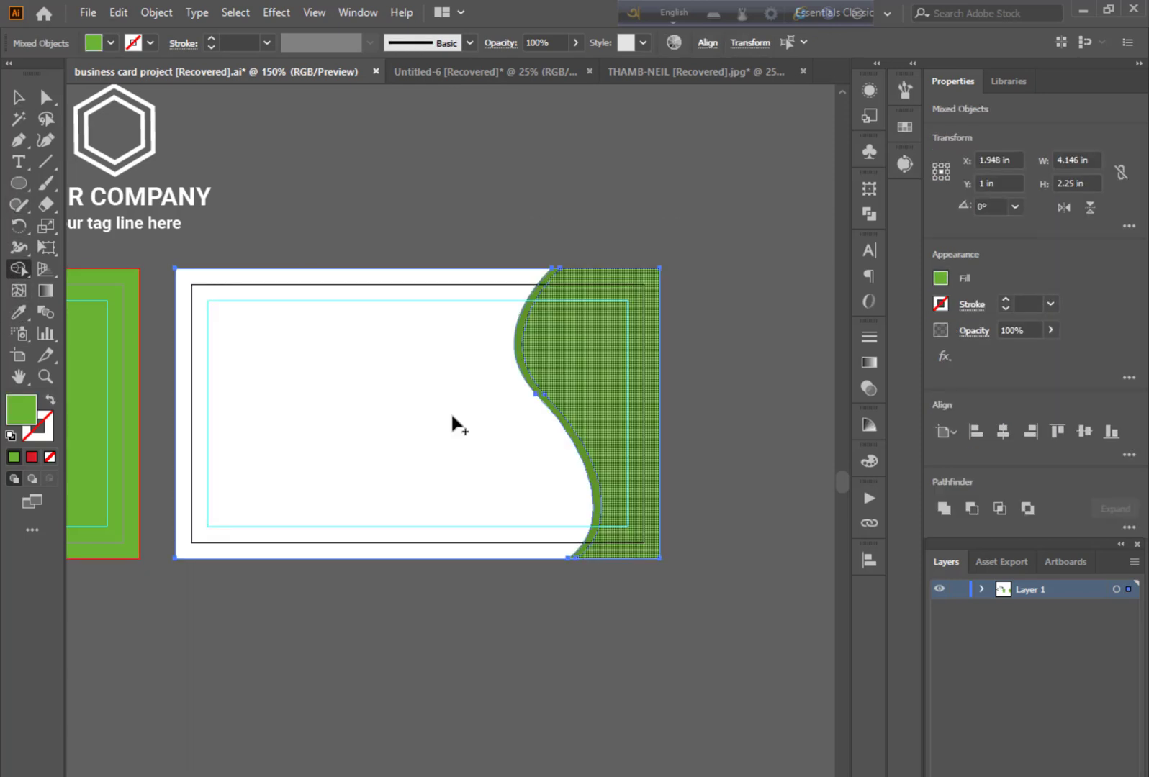
{"action": "left_click", "coordinate": [328, 194]}
Step: Duplicate the second card's green curve group at its left edge and reflect the copy across the vertical axis
{"action": "left_click_drag", "start_coordinate": [574, 380], "coordinate": [232, 374]}
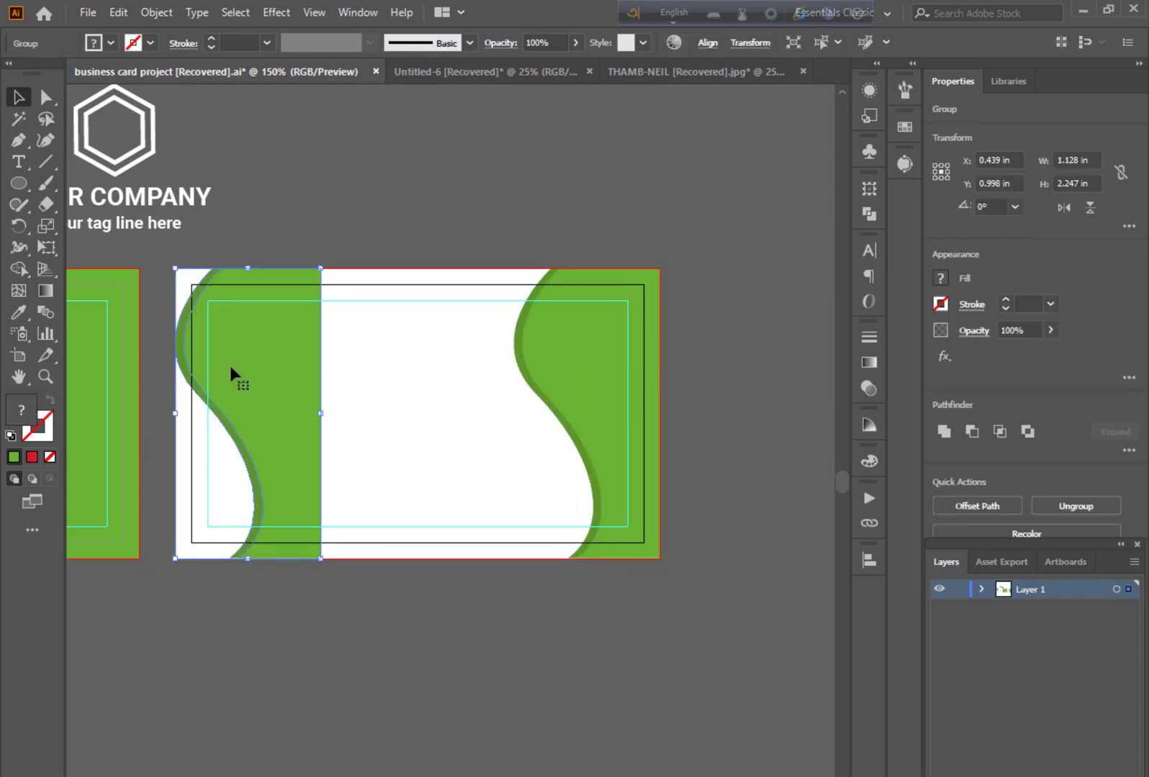
{"action": "right_click", "coordinate": [229, 367]}
{"action": "mouse_move", "coordinate": [298, 578]}
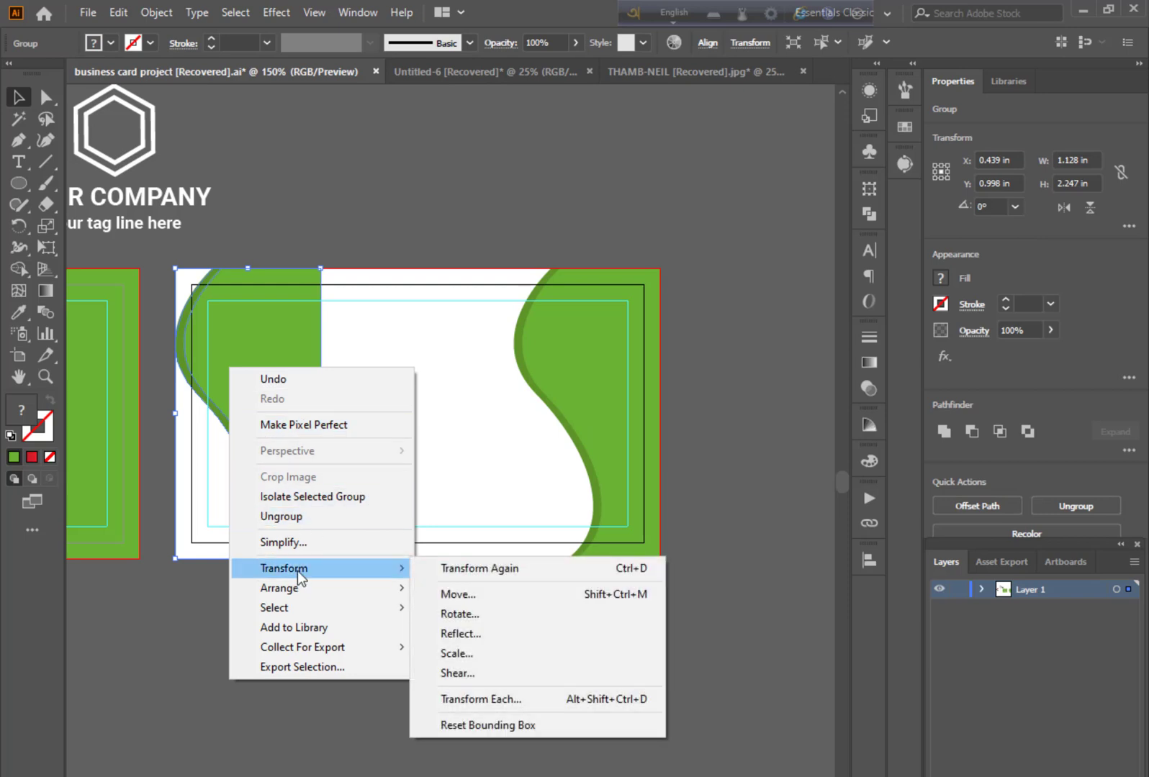
{"action": "left_click", "coordinate": [495, 635]}
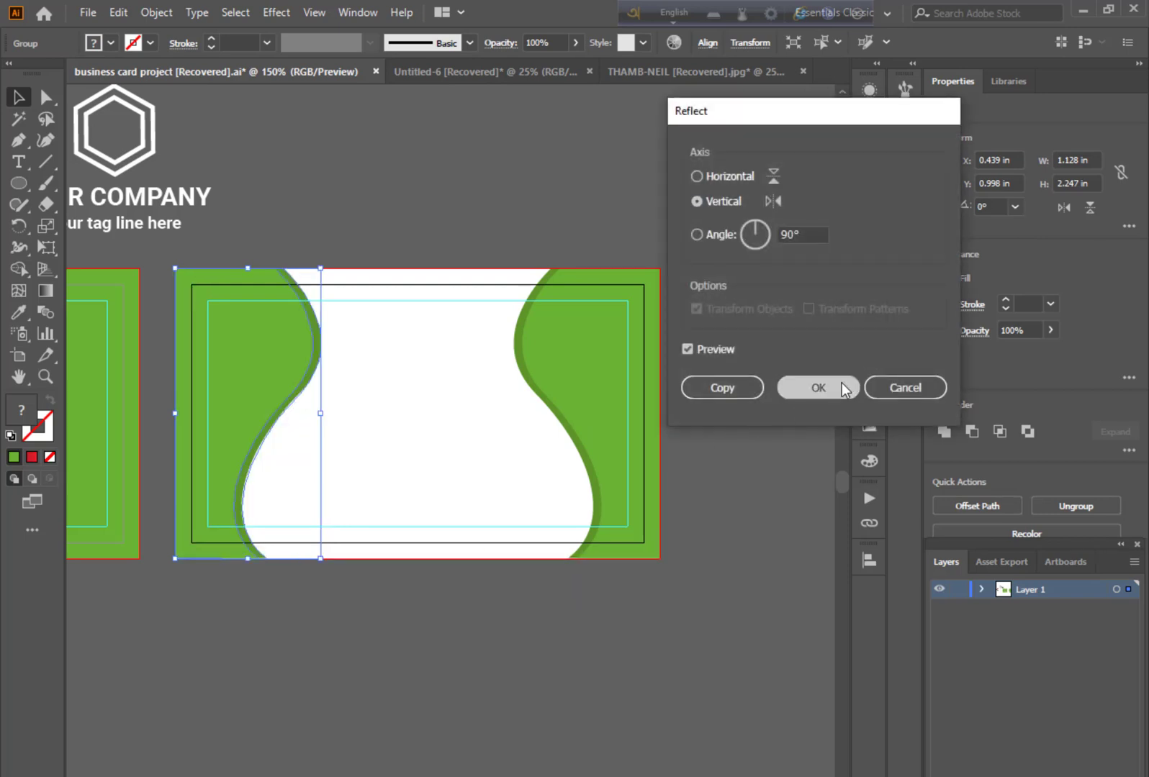
{"action": "left_click", "coordinate": [819, 387]}
{"action": "left_click", "coordinate": [769, 437]}
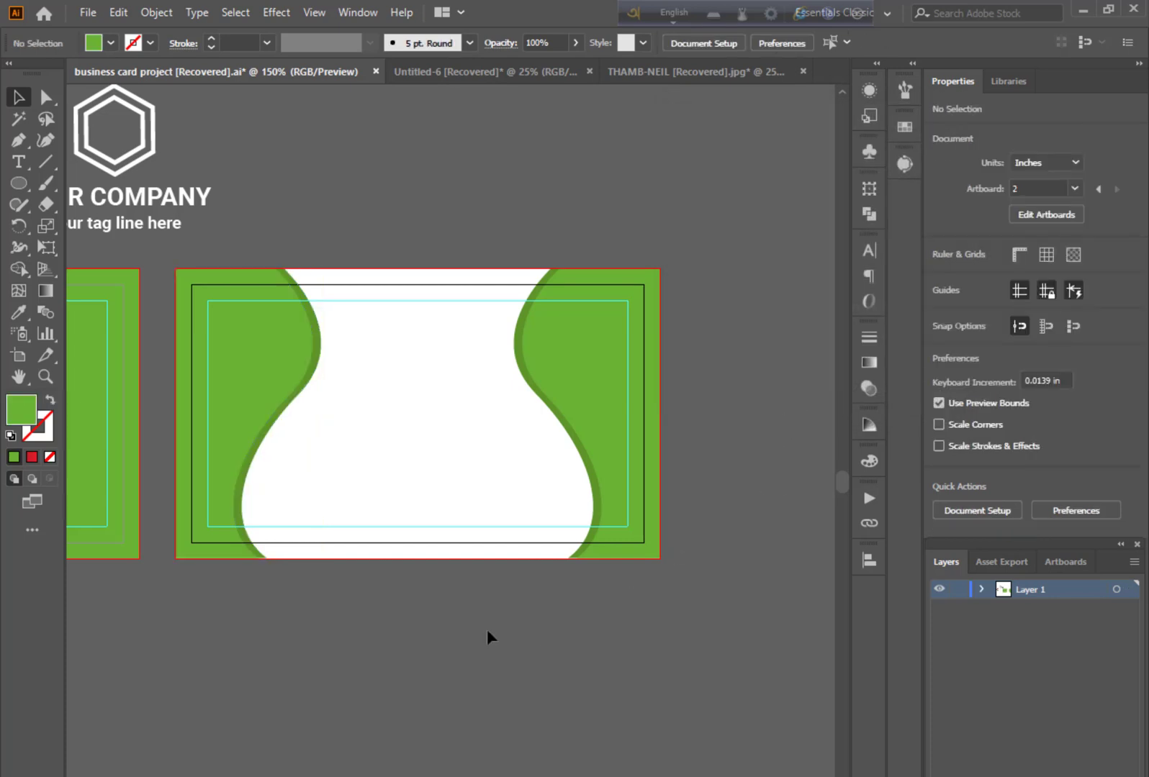
Step: Reflect the left green curve group across the horizontal axis as well, and deselect it
{"action": "right_click", "coordinate": [258, 359]}
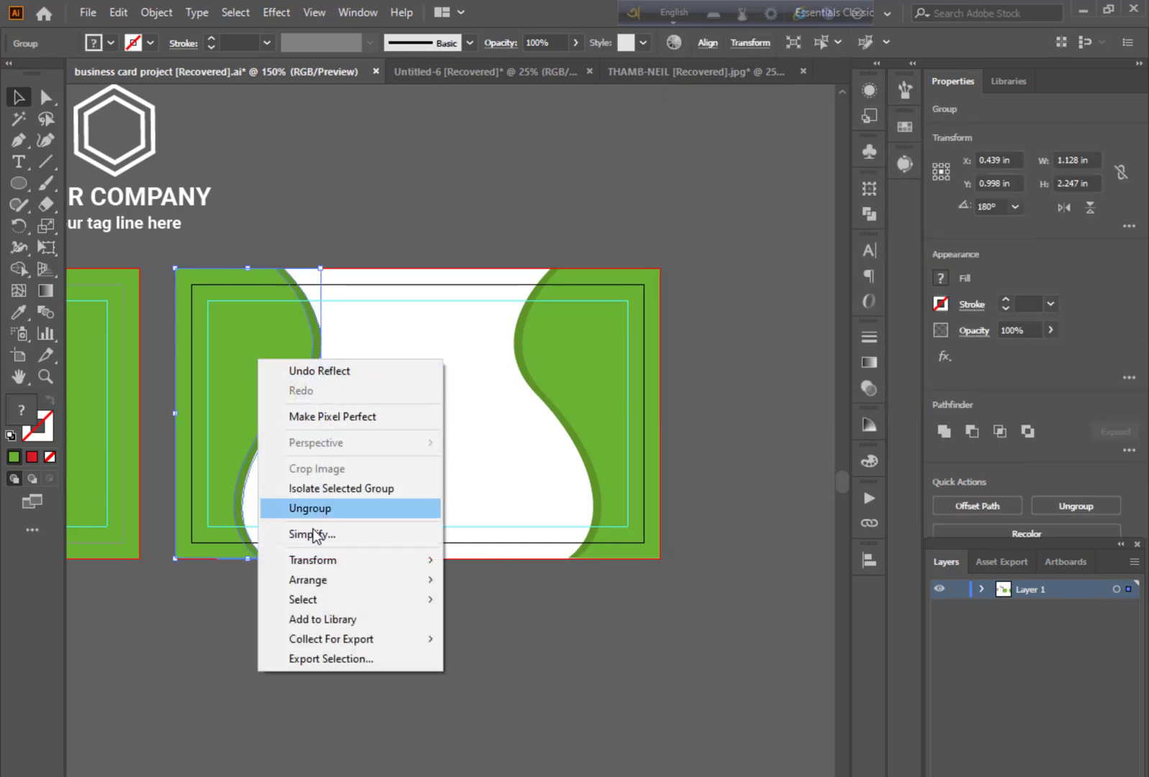
{"action": "mouse_move", "coordinate": [320, 563]}
{"action": "left_click", "coordinate": [501, 623]}
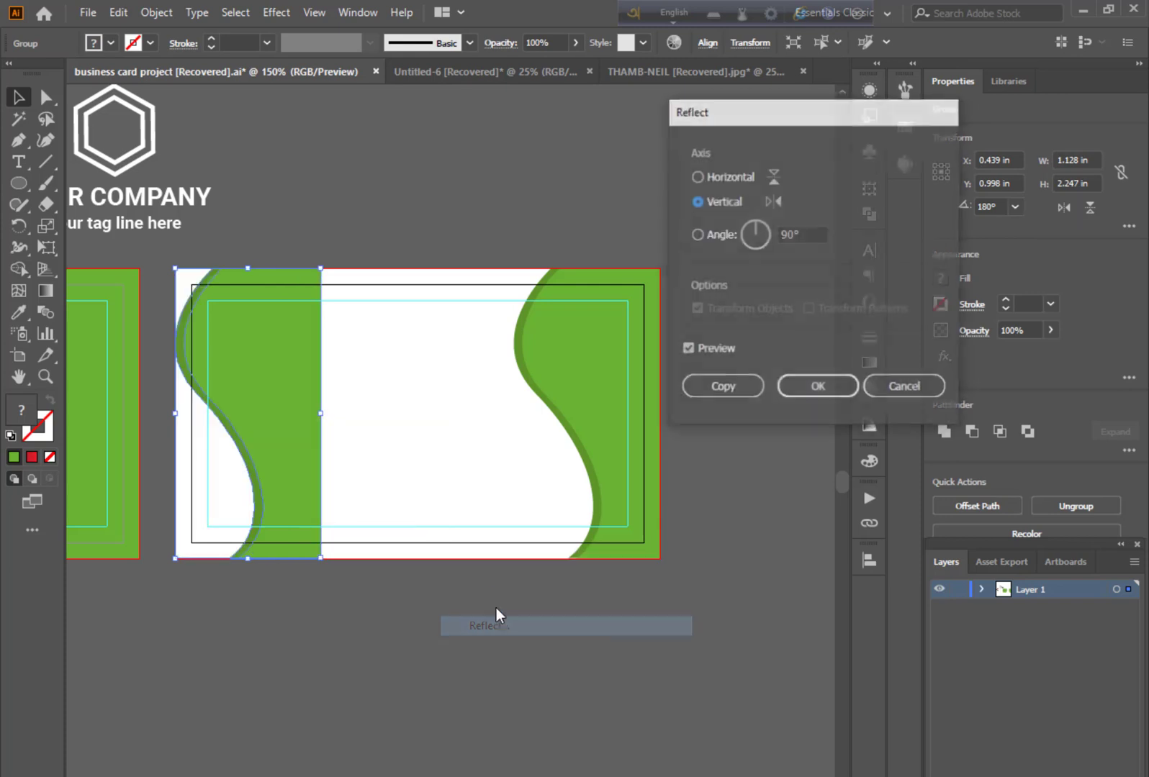
{"action": "left_click", "coordinate": [709, 174]}
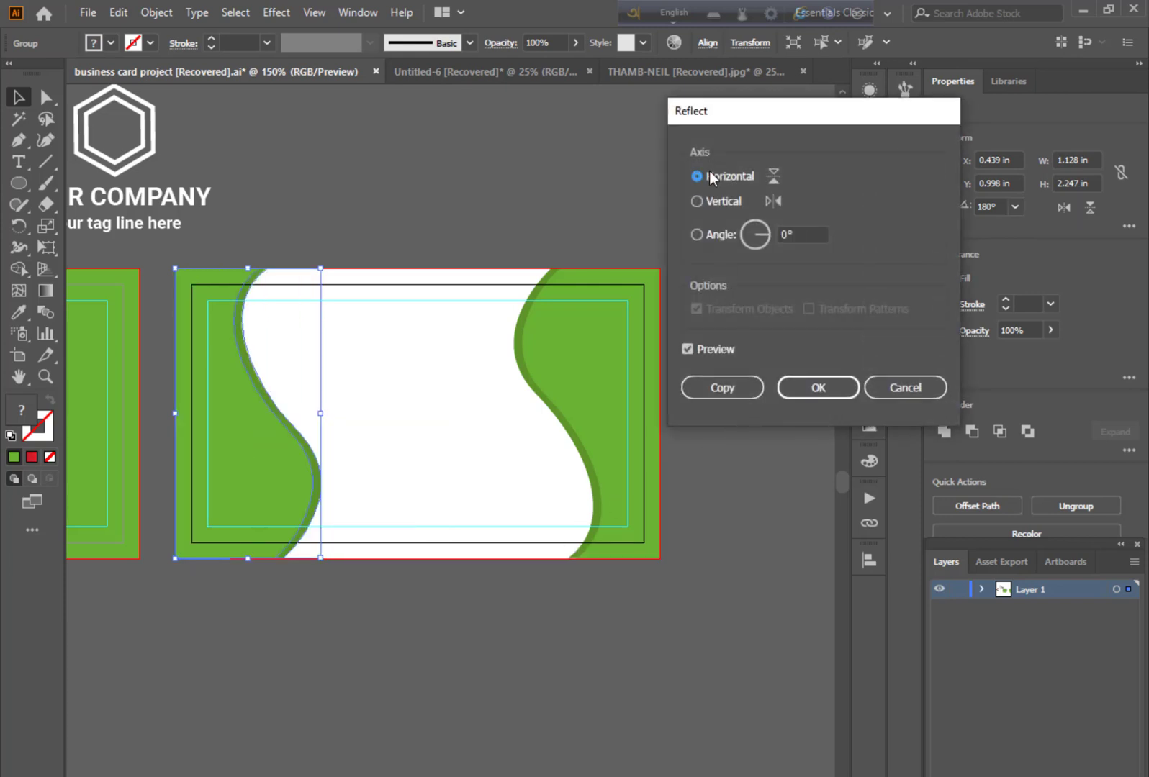
{"action": "left_click", "coordinate": [800, 392]}
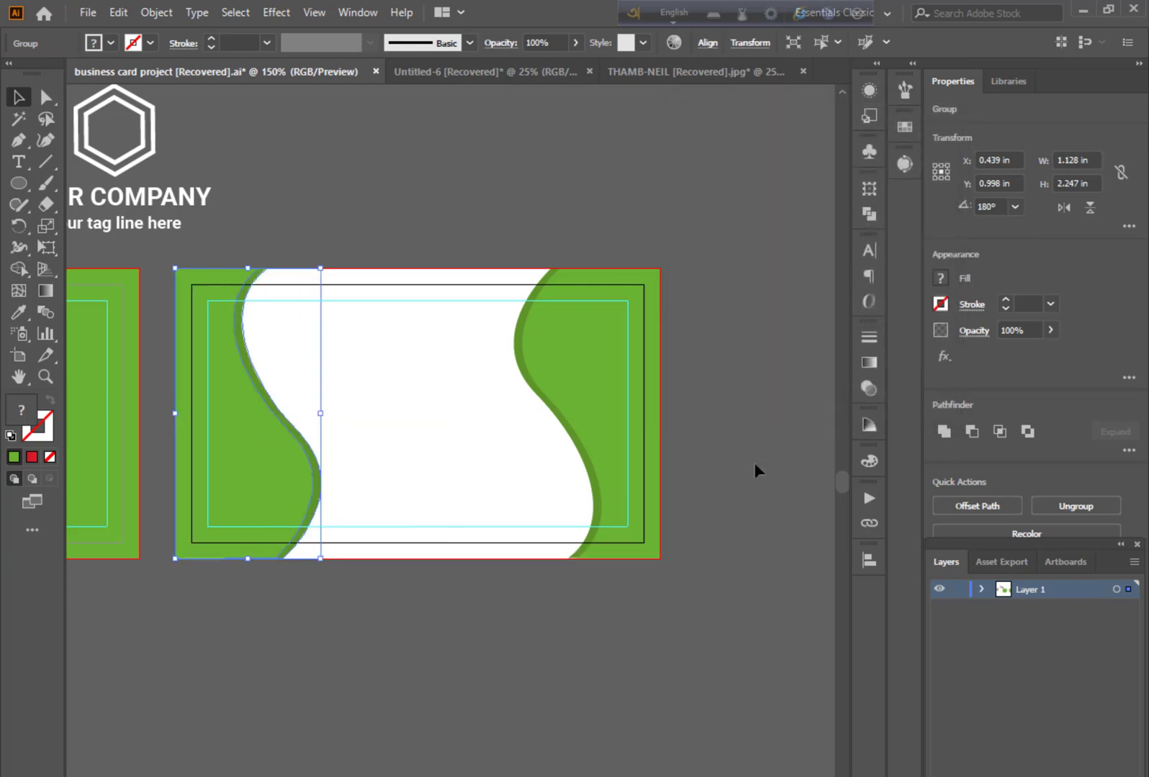
{"action": "left_click", "coordinate": [758, 455]}
Step: Place the contact details block at the lower left of the front card and recolor its text black
{"action": "left_click_drag", "start_coordinate": [187, 623], "coordinate": [492, 628]}
{"action": "left_click_drag", "start_coordinate": [315, 193], "coordinate": [294, 486]}
{"action": "double_click", "coordinate": [305, 490]}
{"action": "key", "text": "Escape"}
{"action": "double_click", "coordinate": [289, 459]}
{"action": "key", "text": "a"}
{"action": "left_click_drag", "start_coordinate": [251, 403], "coordinate": [371, 568]}
{"action": "left_click", "coordinate": [19, 312]}
{"action": "double_click", "coordinate": [20, 410]}
{"action": "left_click_drag", "start_coordinate": [217, 381], "coordinate": [215, 554]}
{"action": "key", "text": "Return"}
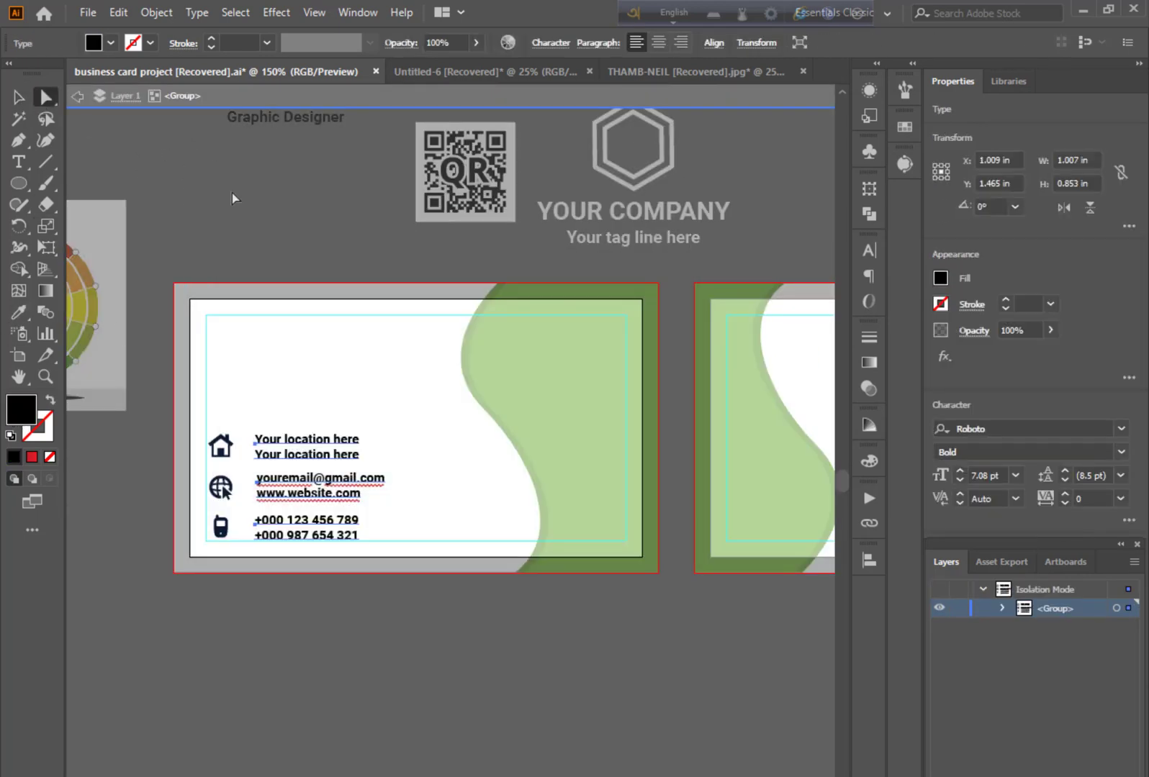
Step: Recolor the home, globe and phone icons white inside the contact group, and leave isolation mode
{"action": "key", "text": "ctrl+plus"}
{"action": "key", "text": "ctrl+plus"}
{"action": "key", "text": "ctrl+plus"}
{"action": "left_click", "coordinate": [209, 496]}
{"action": "left_click", "coordinate": [205, 568], "text": "shift"}
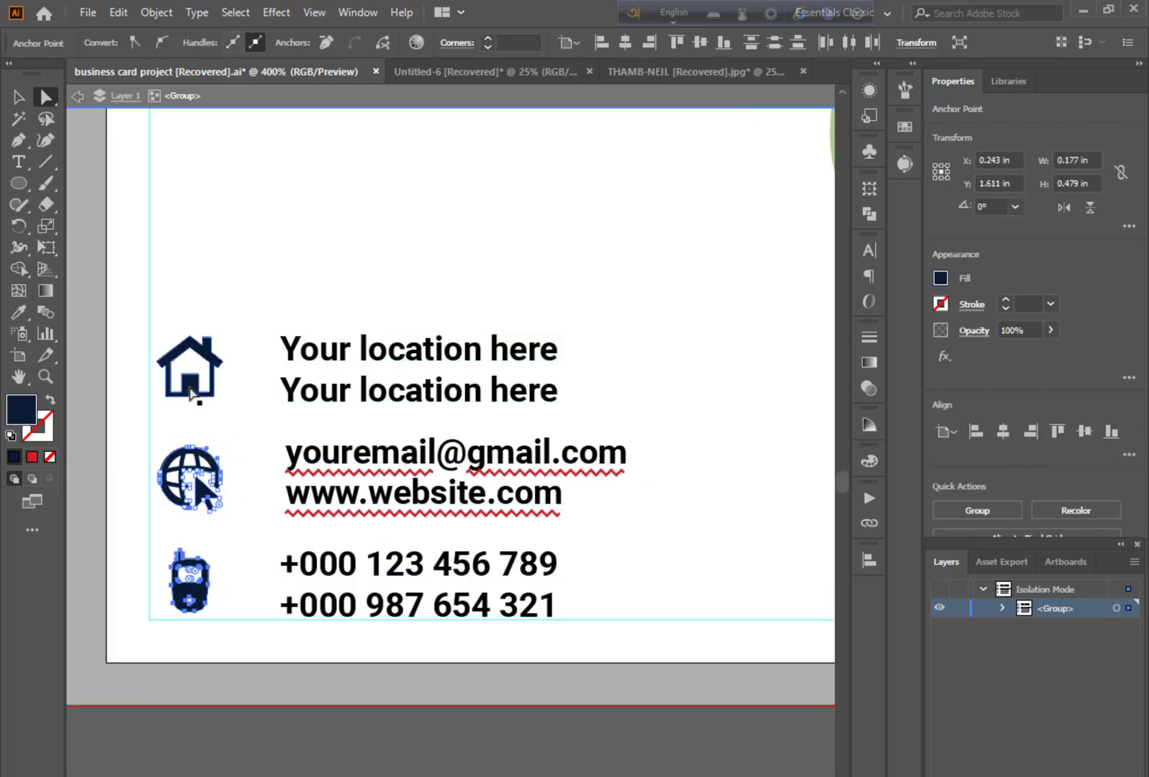
{"action": "left_click", "coordinate": [189, 393], "text": "shift"}
{"action": "left_click", "coordinate": [19, 312]}
{"action": "left_click", "coordinate": [188, 295]}
{"action": "left_click", "coordinate": [19, 97]}
{"action": "key", "text": "Escape"}
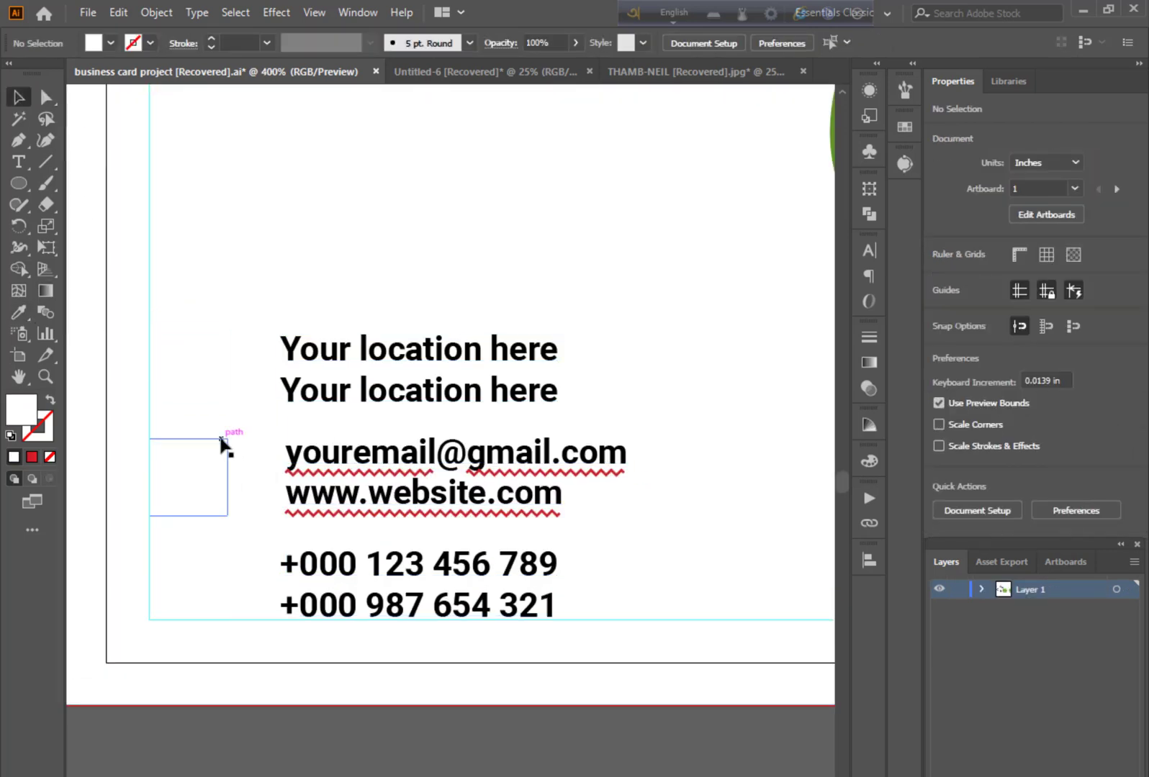
Step: Fill the three squares behind the contact icons with the light green sampled from the card's curve, and deselect
{"action": "left_click", "coordinate": [221, 441]}
{"action": "left_click", "coordinate": [46, 98]}
{"action": "left_click", "coordinate": [205, 306]}
{"action": "double_click", "coordinate": [213, 395]}
{"action": "left_click", "coordinate": [617, 503]}
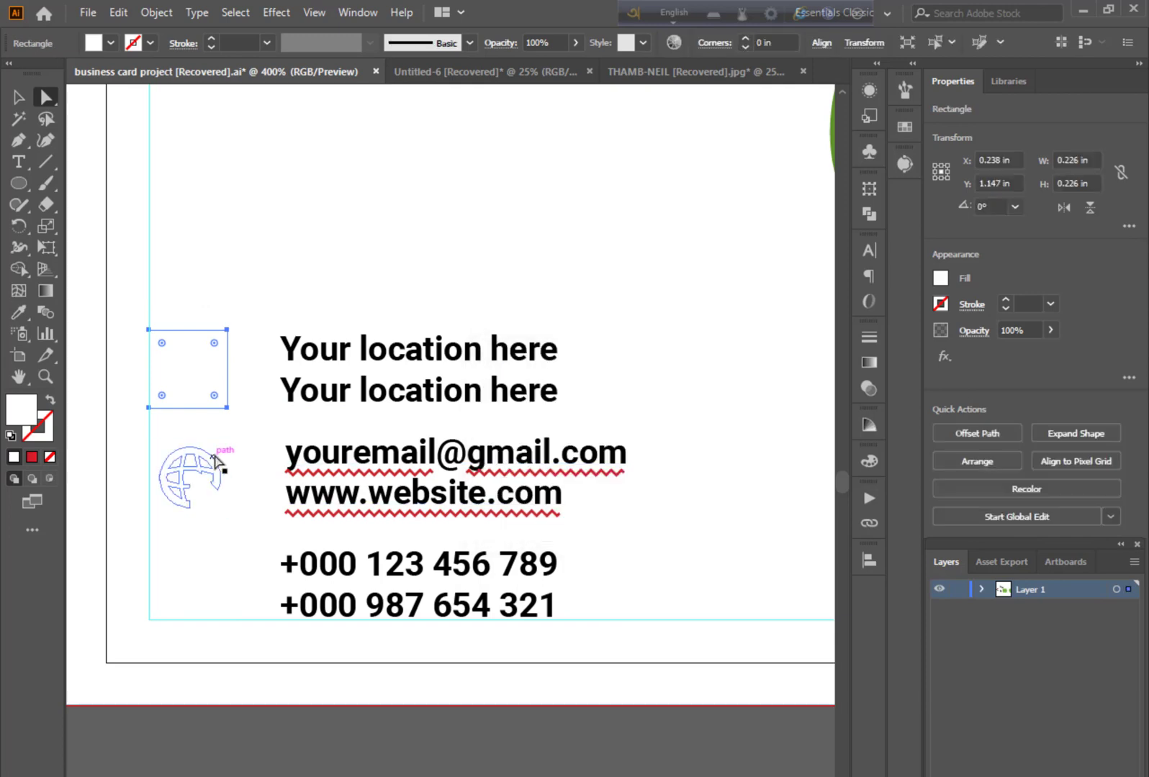
{"action": "left_click", "coordinate": [216, 460], "text": "shift"}
{"action": "left_click", "coordinate": [216, 544], "text": "shift"}
{"action": "key", "text": "i"}
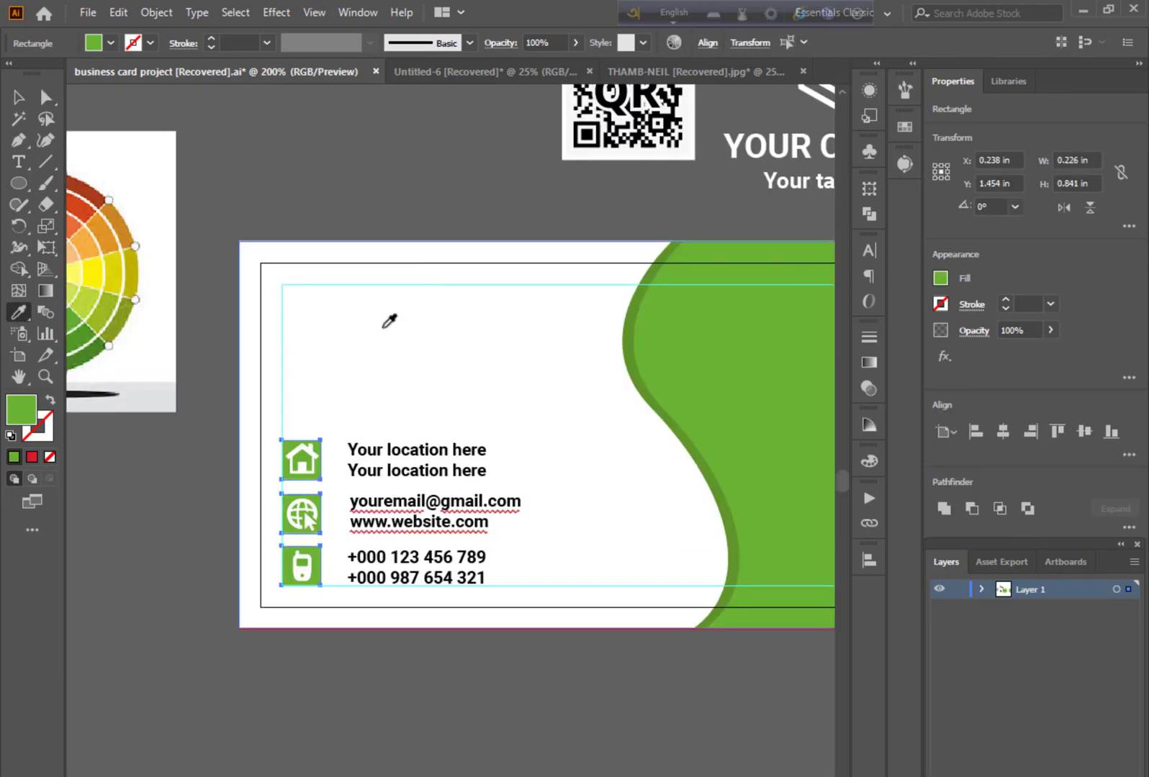
{"action": "key", "text": "v"}
{"action": "left_click", "coordinate": [372, 213]}
Step: Place the name and job title text at the upper left of the front card's safe area
{"action": "scroll", "coordinate": [360, 351], "scroll_direction": "up", "scroll_amount": 3}
{"action": "left_click_drag", "start_coordinate": [359, 350], "coordinate": [357, 340]}
{"action": "left_click_drag", "start_coordinate": [310, 139], "coordinate": [284, 440]}
{"action": "scroll", "coordinate": [285, 439], "scroll_direction": "down", "scroll_amount": 5}
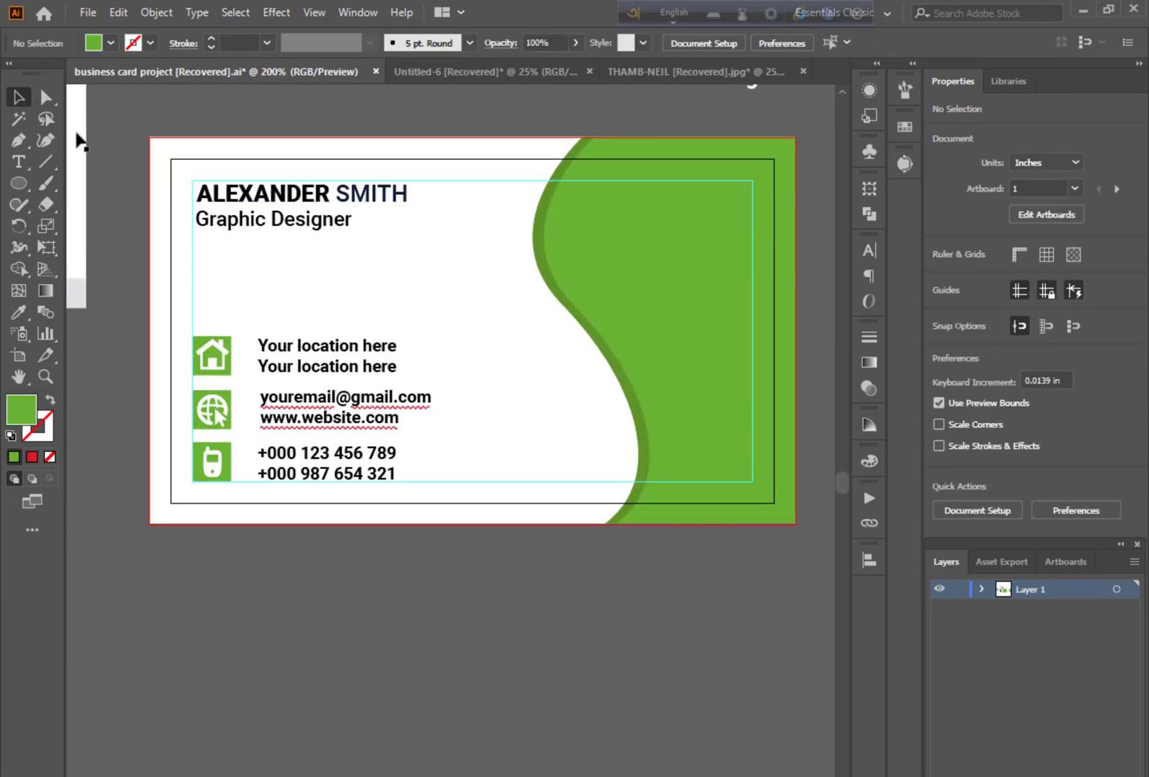
Step: Recolor only the surname with the light green sampled from the contact icon squares
{"action": "left_click", "coordinate": [18, 161]}
{"action": "left_click_drag", "start_coordinate": [337, 193], "coordinate": [410, 195]}
{"action": "left_click", "coordinate": [19, 312]}
{"action": "left_click", "coordinate": [201, 366]}
{"action": "left_click", "coordinate": [18, 97]}
{"action": "left_click", "coordinate": [504, 311]}
Step: Move the QR code onto the green area at the upper right of the front card
{"action": "left_click_drag", "start_coordinate": [507, 313], "coordinate": [379, 415]}
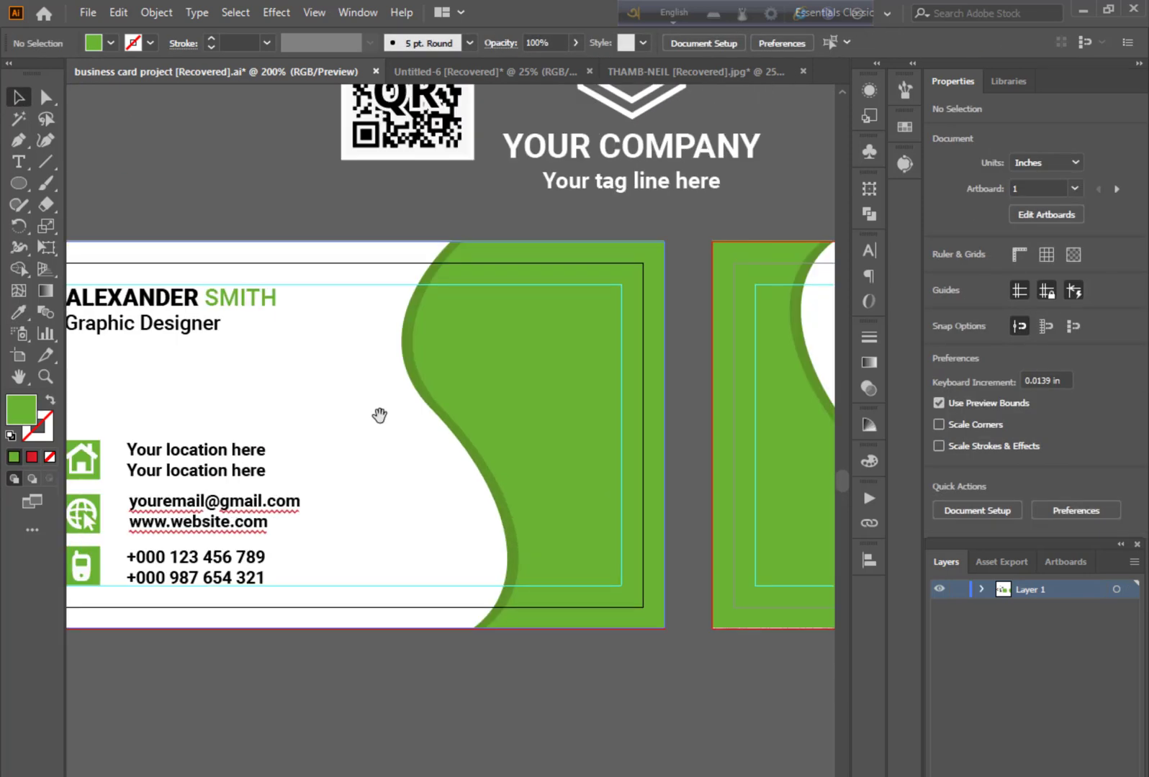
{"action": "left_click_drag", "start_coordinate": [435, 124], "coordinate": [576, 389]}
{"action": "key", "text": "ctrl+plus"}
{"action": "left_click", "coordinate": [584, 651]}
{"action": "key", "text": "ctrl+plus"}
{"action": "left_click_drag", "start_coordinate": [585, 648], "coordinate": [435, 715]}
Step: Recolor the QR code's outer white frame with the light green sampled from the background, and deselect
{"action": "left_click", "coordinate": [46, 97]}
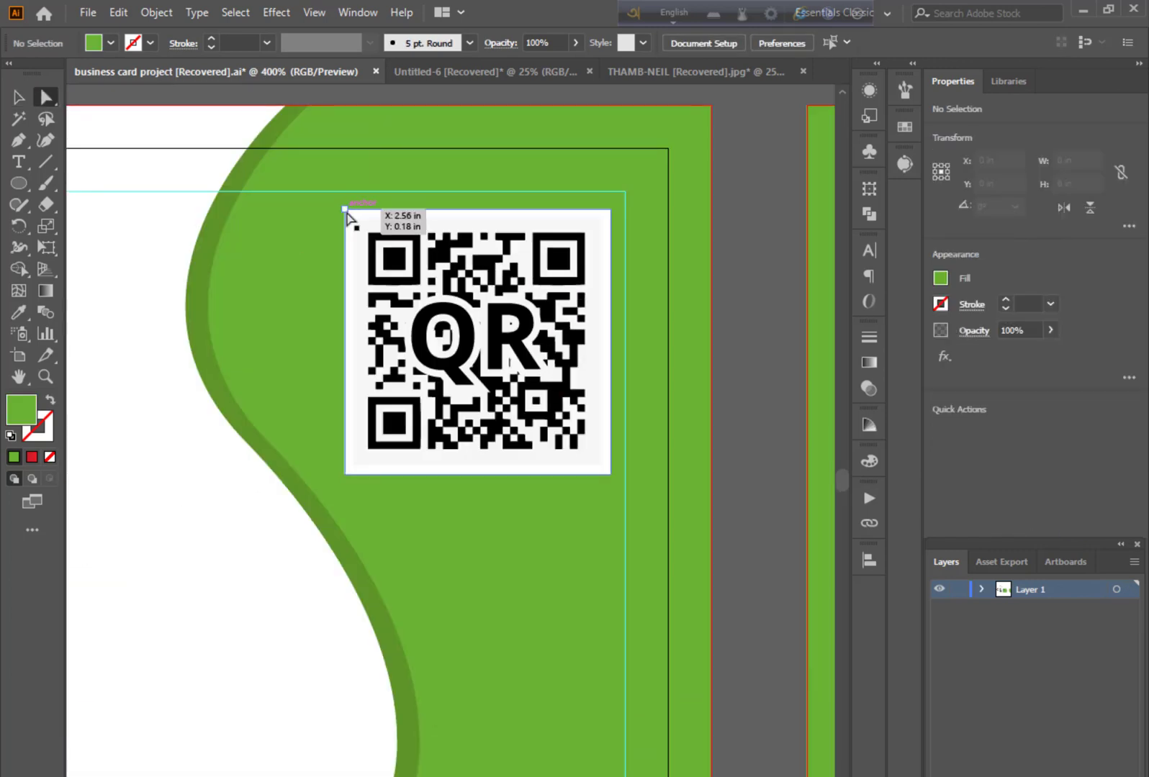
{"action": "left_click", "coordinate": [347, 214]}
{"action": "left_click", "coordinate": [18, 312]}
{"action": "left_click", "coordinate": [233, 304]}
{"action": "left_click", "coordinate": [18, 97]}
{"action": "left_click", "coordinate": [753, 481]}
Step: Shrink the QR code group to about 0.71 in square and fit it into the safe area's upper-right corner
{"action": "left_click_drag", "start_coordinate": [470, 334], "coordinate": [489, 314]}
{"action": "left_click_drag", "start_coordinate": [364, 455], "coordinate": [383, 435]}
{"action": "left_click", "coordinate": [769, 445]}
{"action": "left_click", "coordinate": [559, 349]}
{"action": "key", "text": "Up"}
{"action": "left_click", "coordinate": [746, 434]}
{"action": "left_click", "coordinate": [584, 375]}
{"action": "key", "text": "Right"}
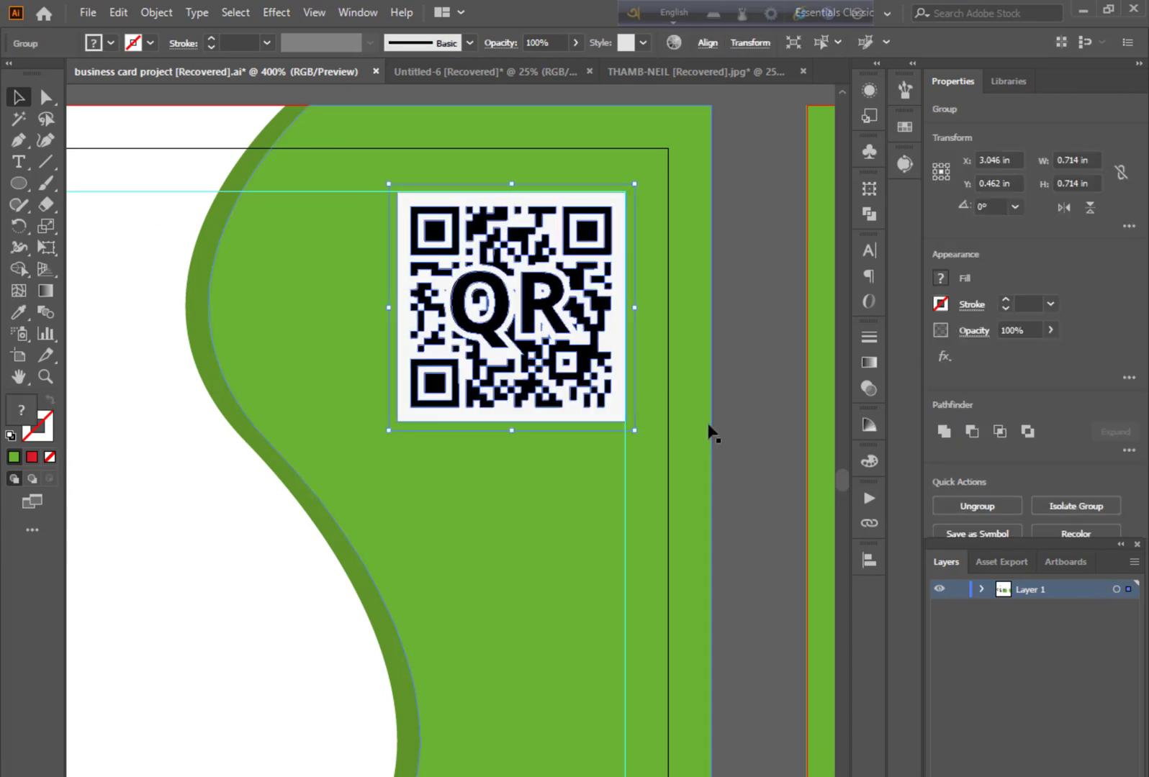
{"action": "left_click", "coordinate": [760, 457]}
Step: Recolor the whole company logo and its text with the light green sampled from the second card's curve
{"action": "key", "text": "ctrl+minus"}
{"action": "key", "text": "ctrl+minus"}
{"action": "key", "text": "ctrl+minus"}
{"action": "left_click_drag", "start_coordinate": [639, 396], "coordinate": [348, 381]}
{"action": "left_click", "coordinate": [233, 255]}
{"action": "left_click", "coordinate": [18, 312]}
{"action": "left_click", "coordinate": [337, 432]}
{"action": "left_click", "coordinate": [19, 97]}
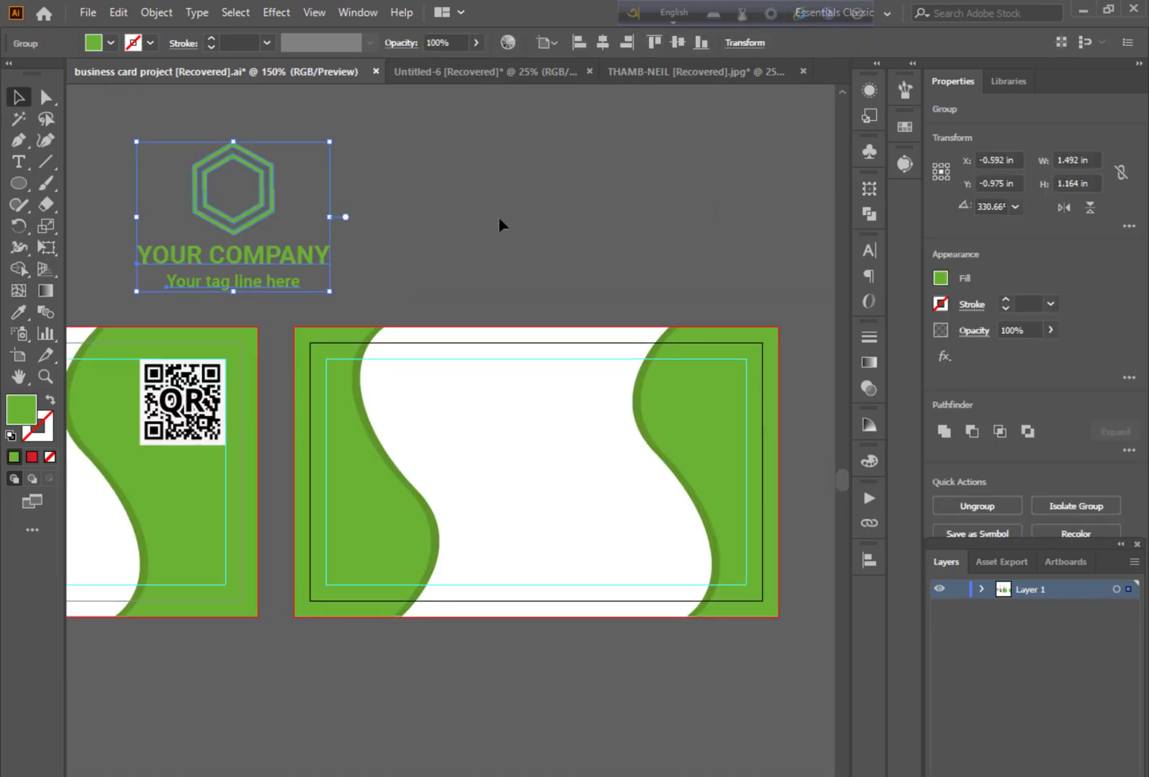
{"action": "left_click", "coordinate": [501, 223]}
Step: Set only the YOUR COMPANY text to black and deselect it
{"action": "left_click", "coordinate": [46, 98]}
{"action": "left_click", "coordinate": [243, 258]}
{"action": "double_click", "coordinate": [24, 417]}
{"action": "left_click", "coordinate": [437, 549]}
{"action": "left_click", "coordinate": [638, 330]}
{"action": "left_click", "coordinate": [19, 97]}
{"action": "left_click", "coordinate": [367, 216]}
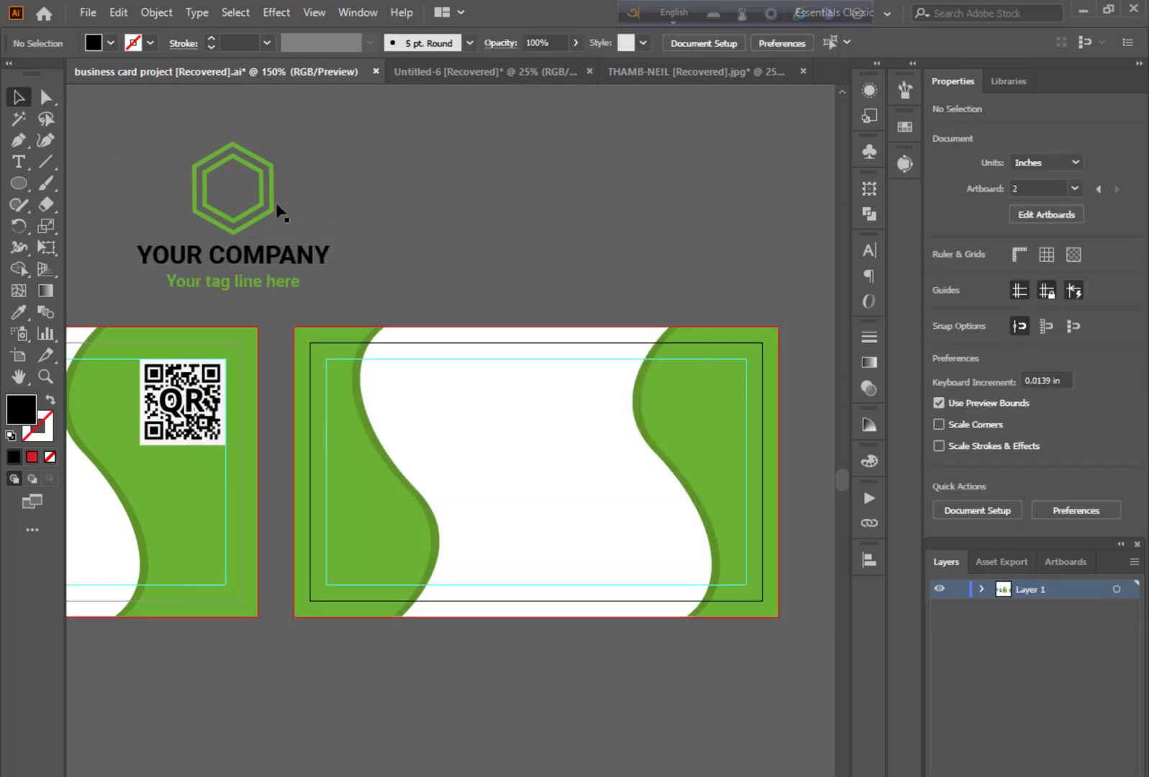
Step: Move the company logo group onto the second card and center it horizontally and vertically
{"action": "left_click_drag", "start_coordinate": [250, 170], "coordinate": [545, 411]}
{"action": "left_click", "coordinate": [869, 560]}
{"action": "left_click", "coordinate": [801, 601]}
{"action": "left_click", "coordinate": [692, 601]}
{"action": "left_click", "coordinate": [817, 553]}
{"action": "left_click", "coordinate": [302, 648]}
{"action": "left_click_drag", "start_coordinate": [228, 631], "coordinate": [526, 560]}
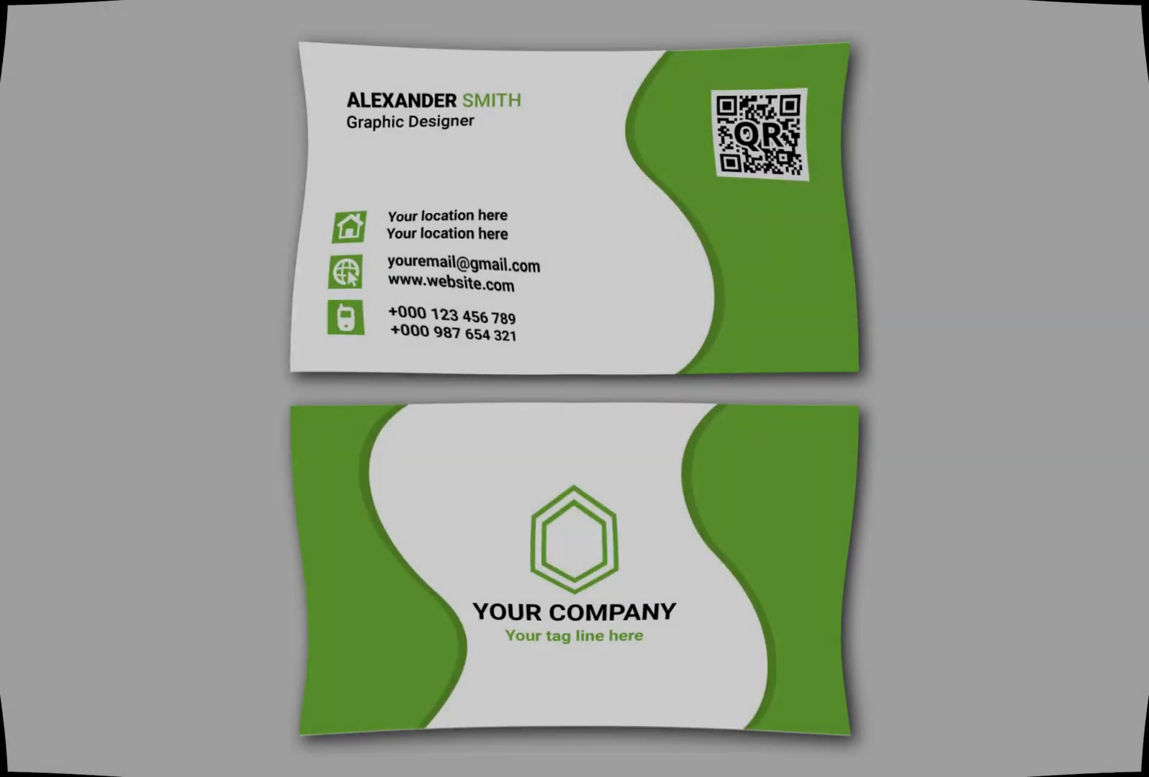